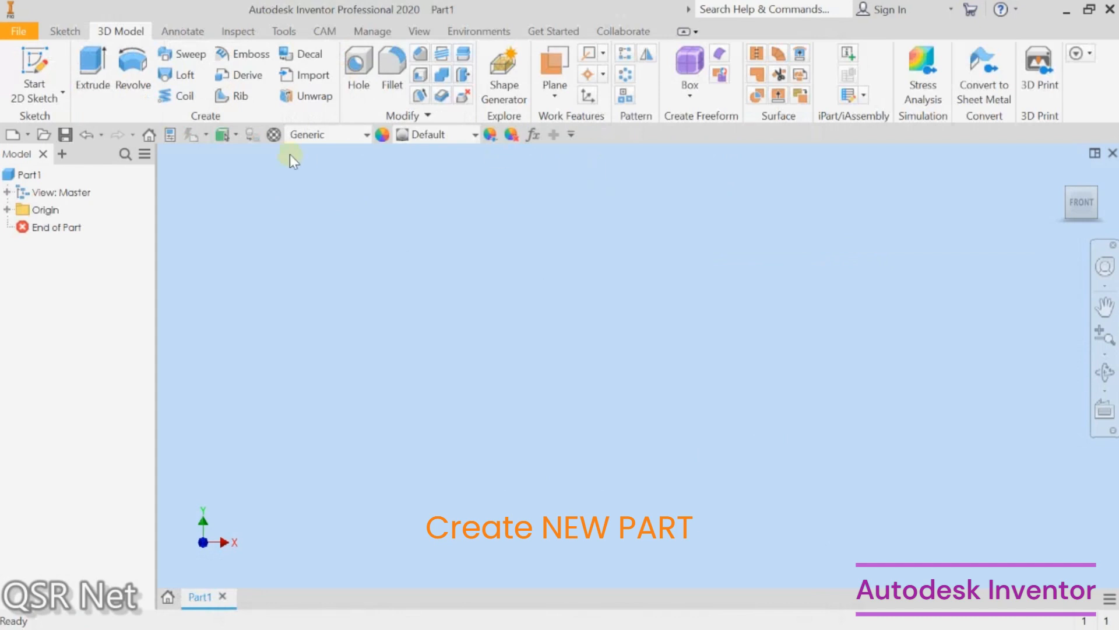
# Step: Start a new 2D sketch on the XY plane
pyautogui.click(44, 58)
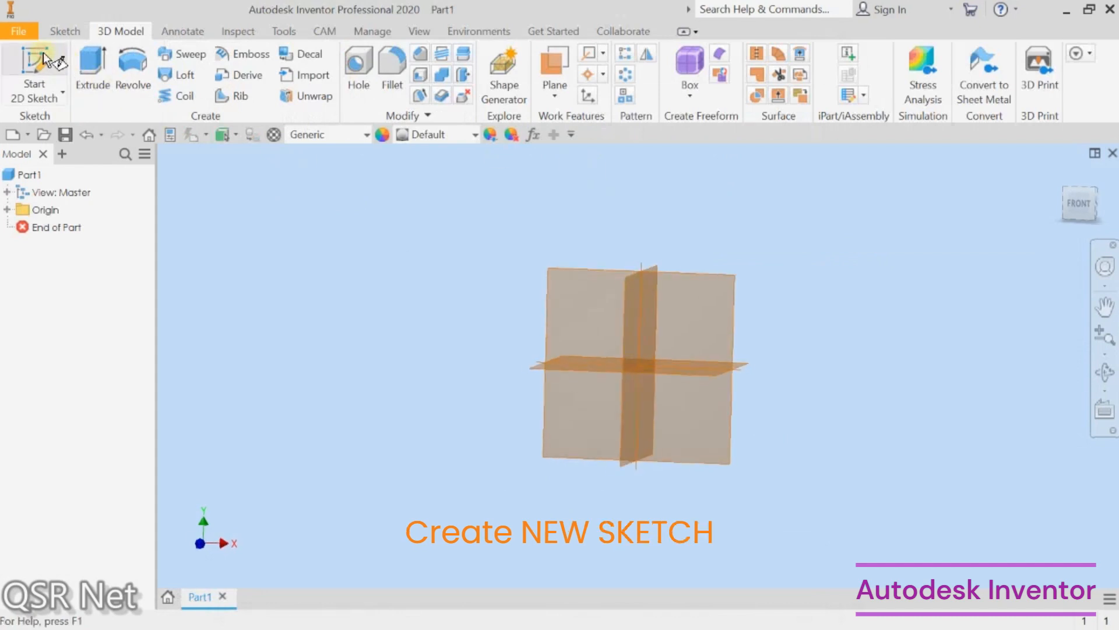
pyautogui.click(695, 285)
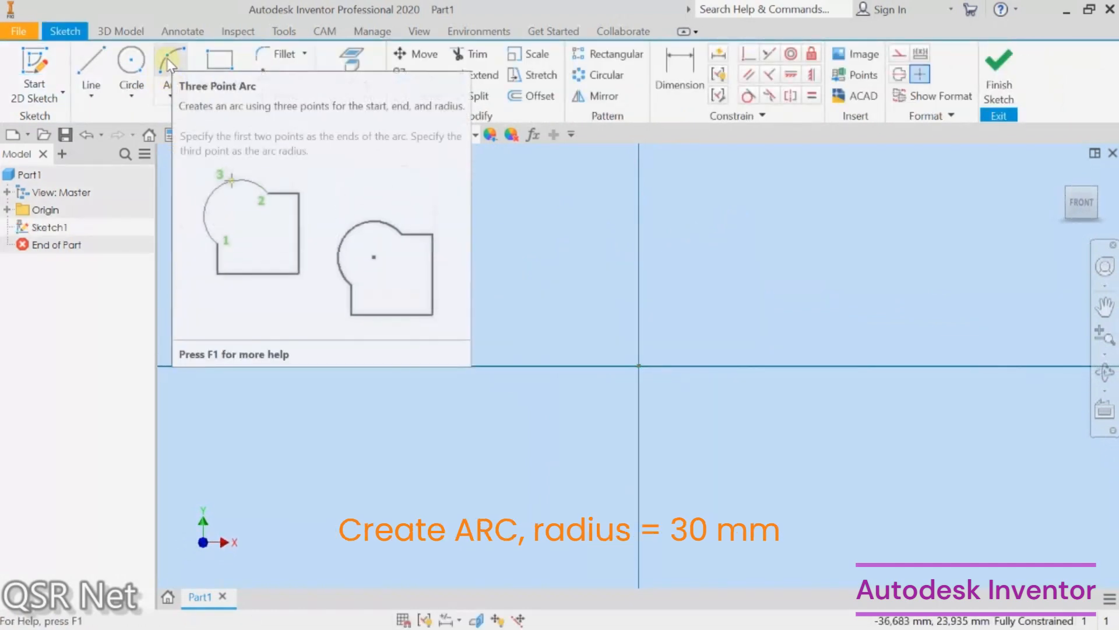
# Step: Draw an arc from the vertical axis down to the horizontal axis with a radius of 30 mm
pyautogui.click(168, 66)
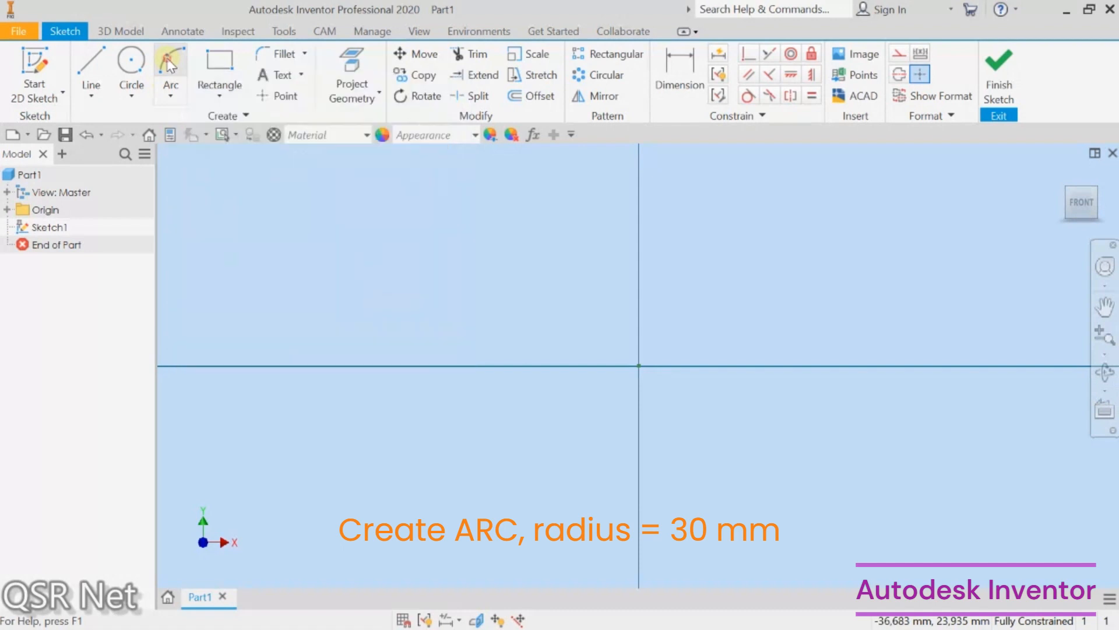
pyautogui.click(638, 185)
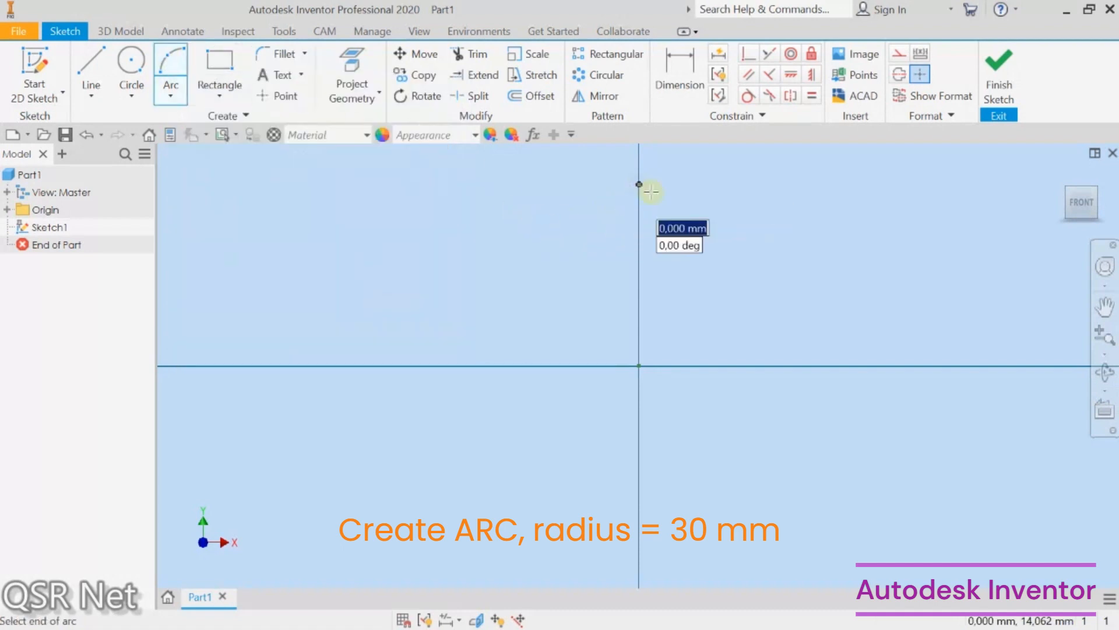
pyautogui.click(856, 365)
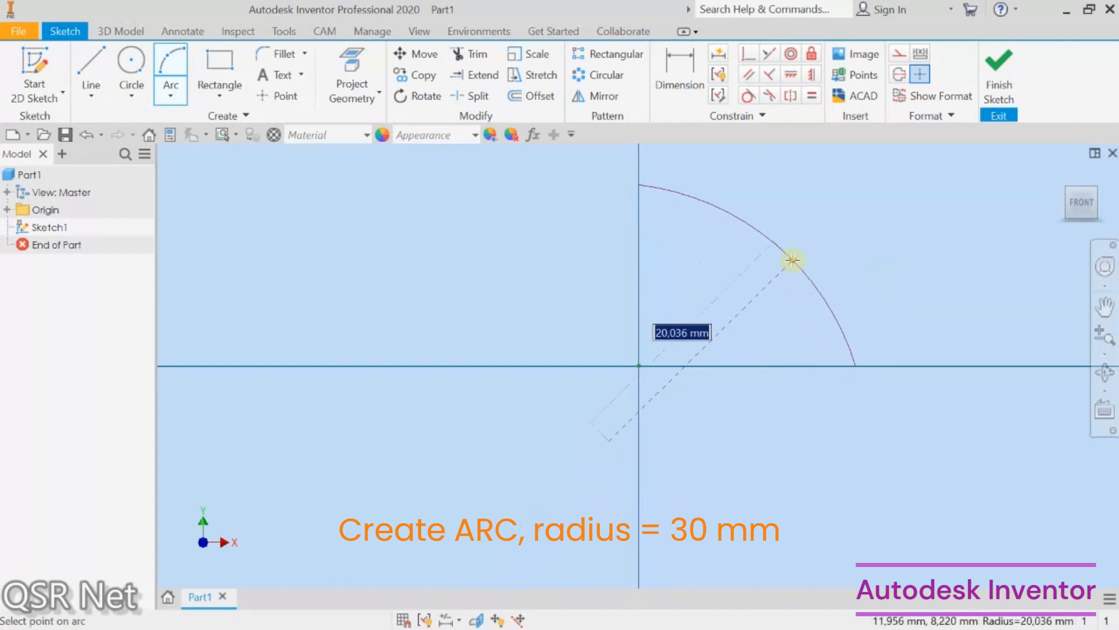
pyautogui.write('3')
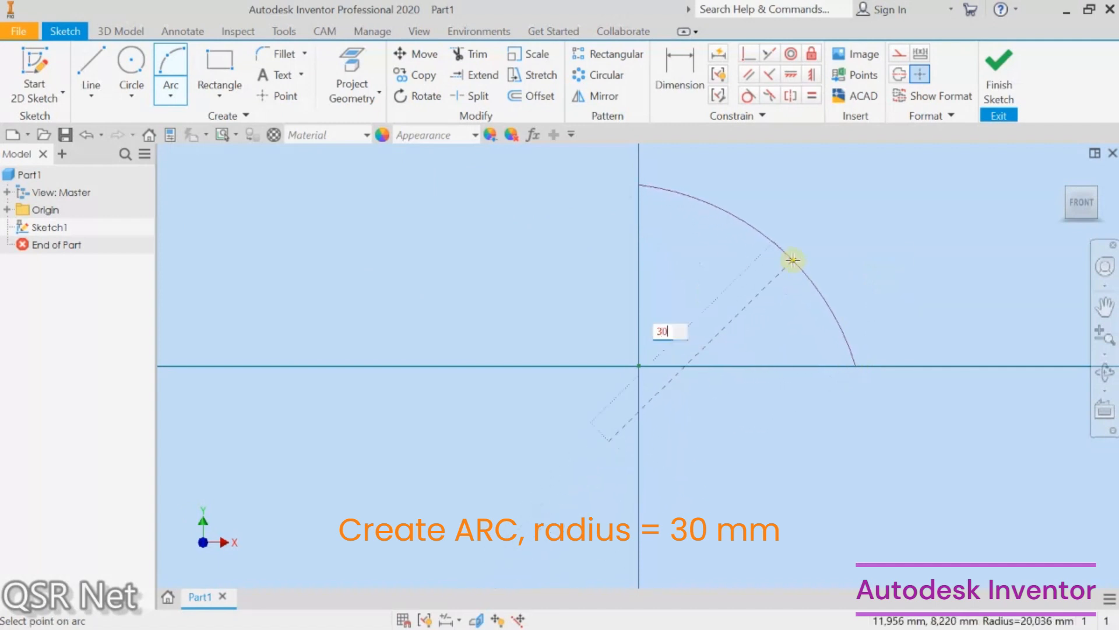
pyautogui.write('0')
pyautogui.press('Return')
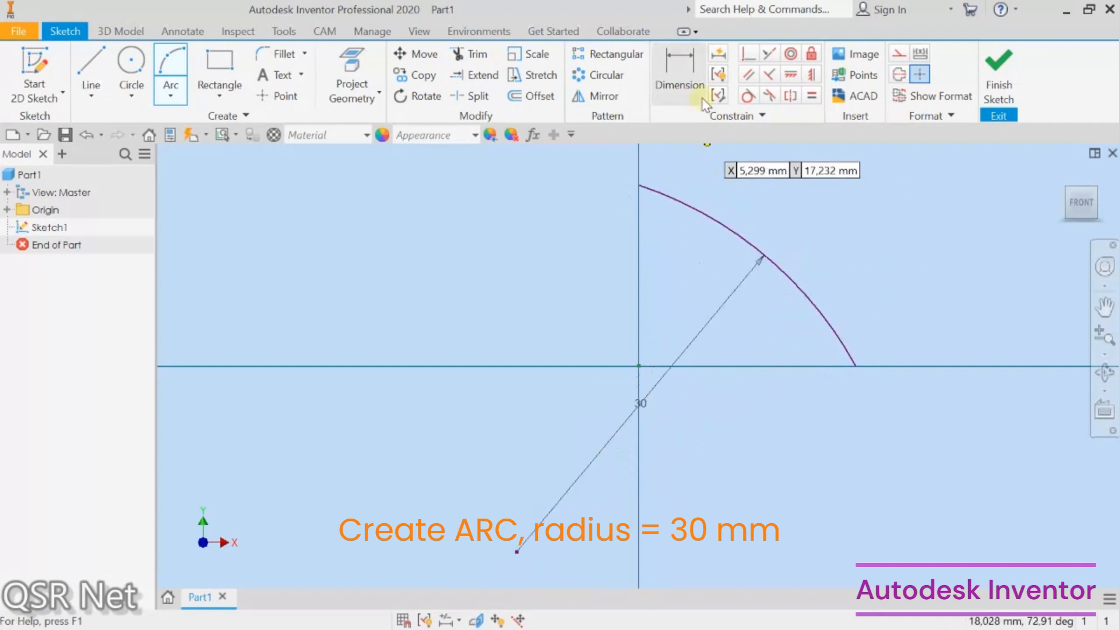
# Step: Constrain the arc's center point coincident with the sketch origin
pyautogui.click(749, 56)
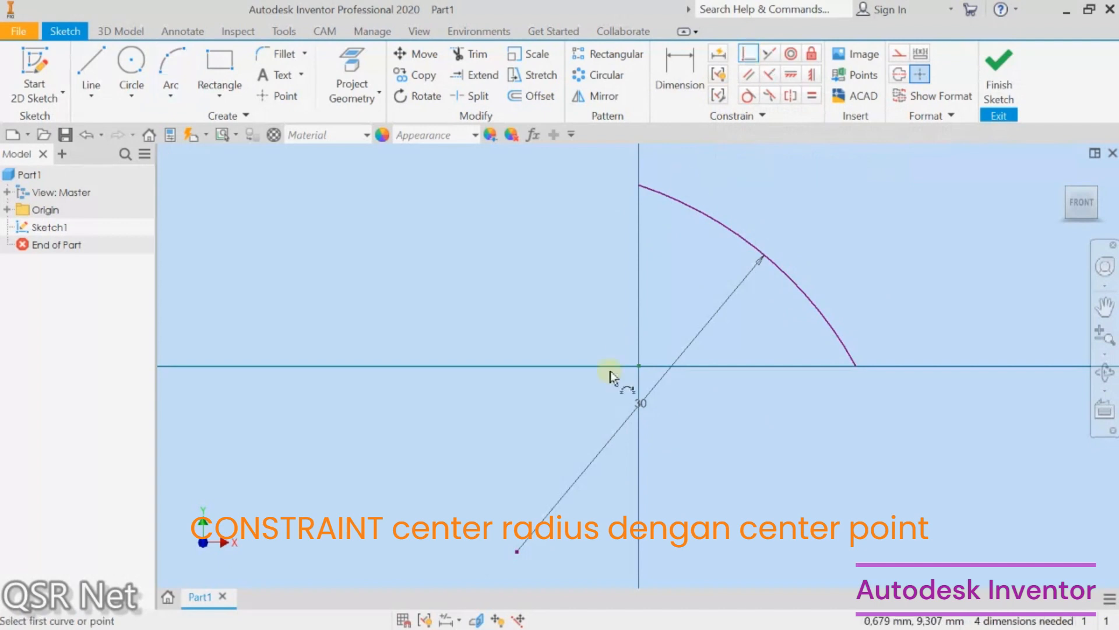
pyautogui.click(516, 553)
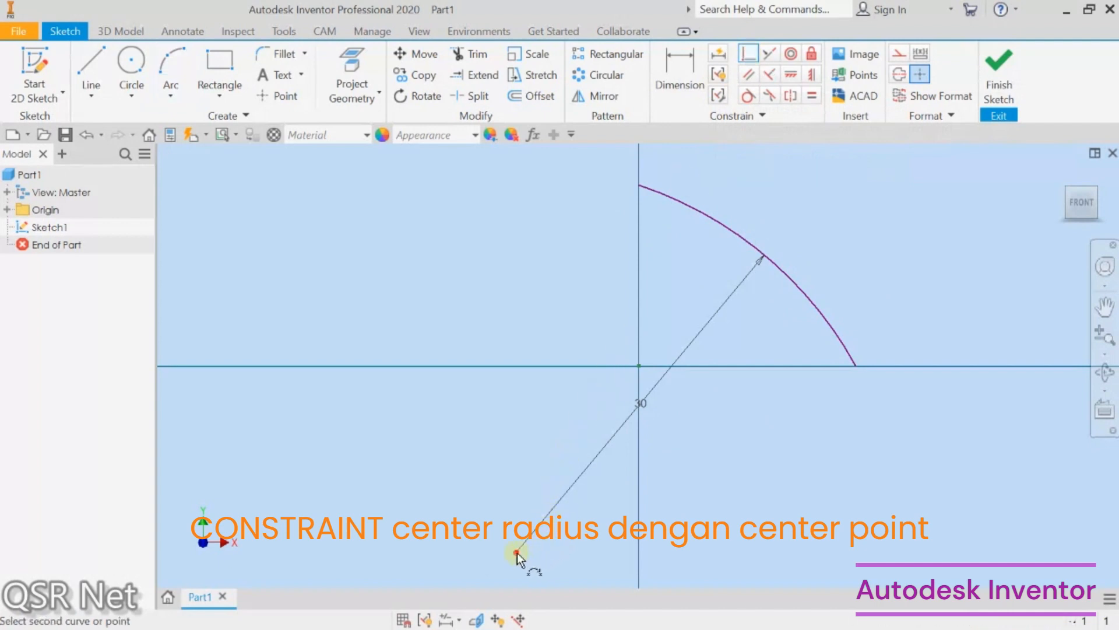
pyautogui.click(640, 367)
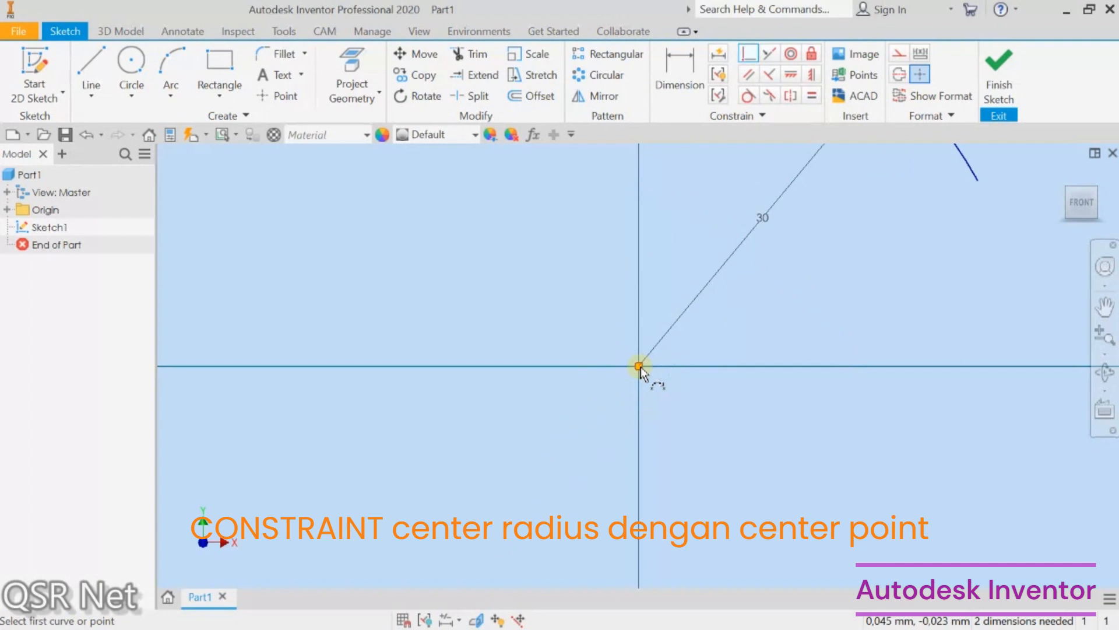
# Step: Constrain the arc's lower endpoint horizontal and its upper endpoint vertical to the center point
pyautogui.scroll(5, 633, 436)
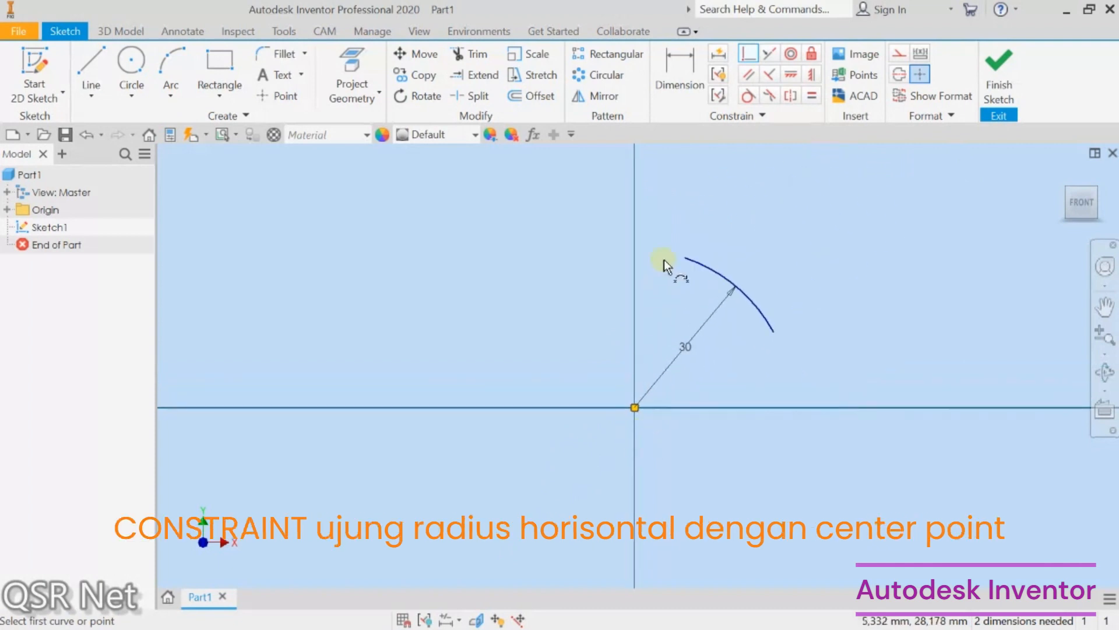
pyautogui.click(792, 75)
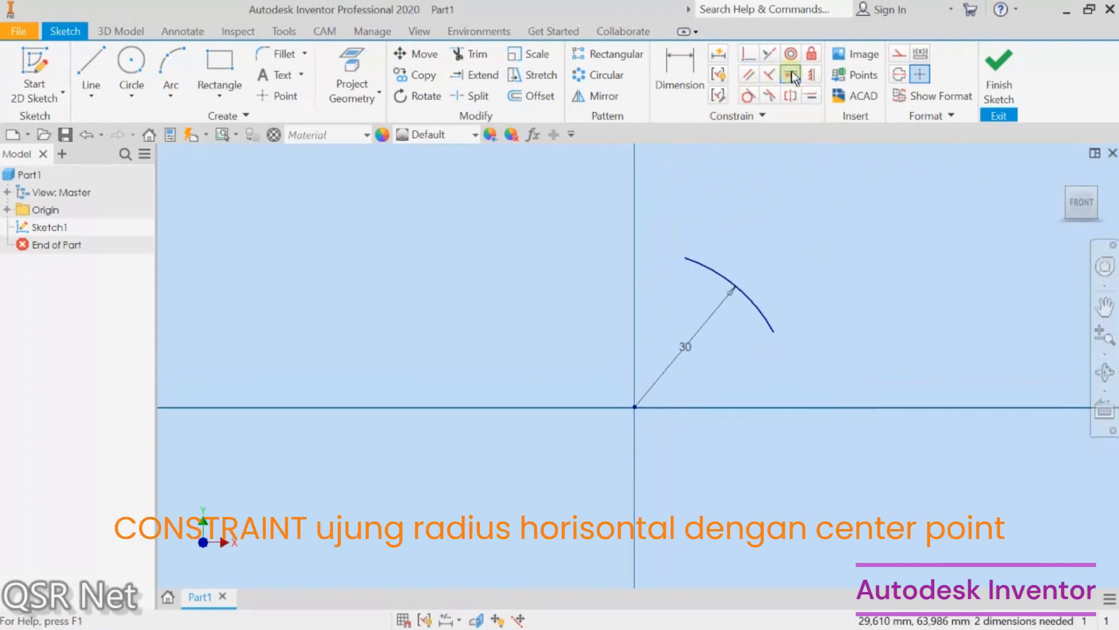
pyautogui.click(774, 333)
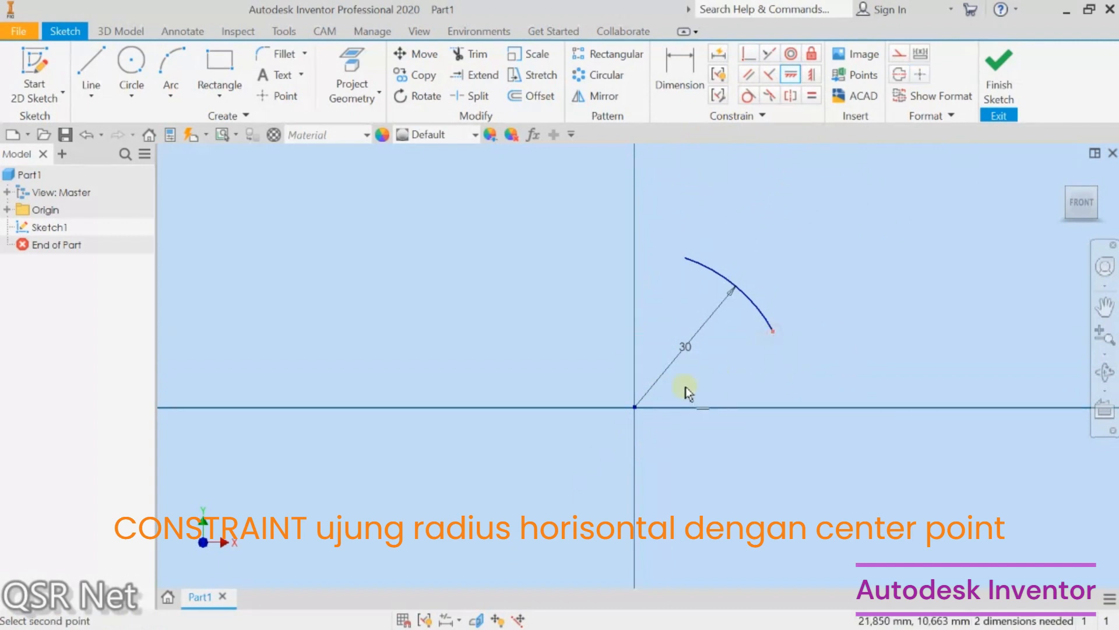
pyautogui.click(635, 408)
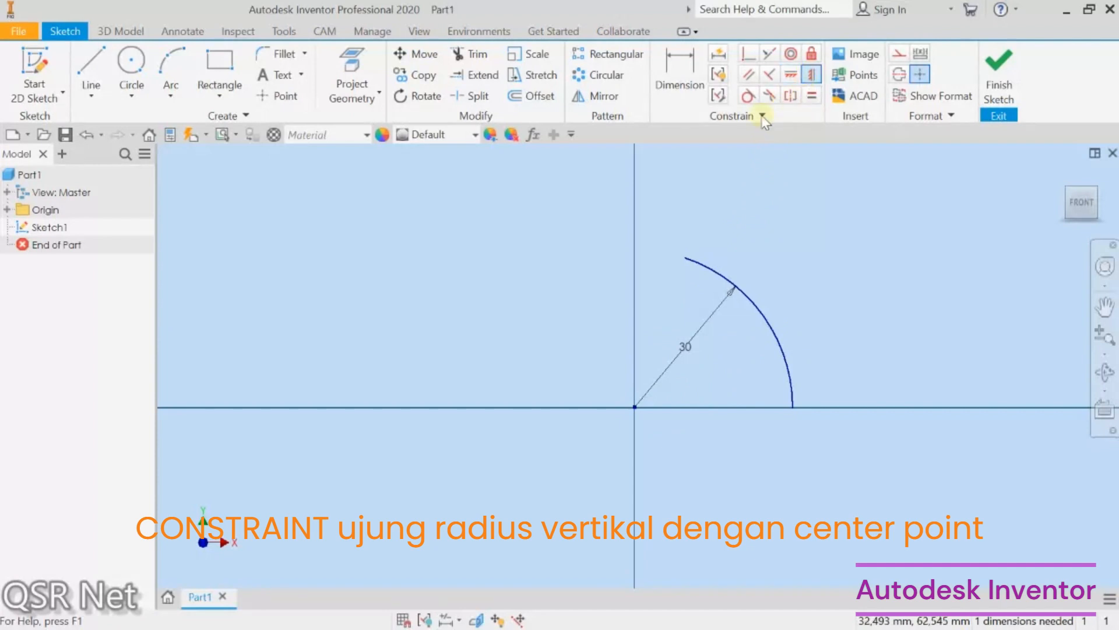
pyautogui.click(685, 259)
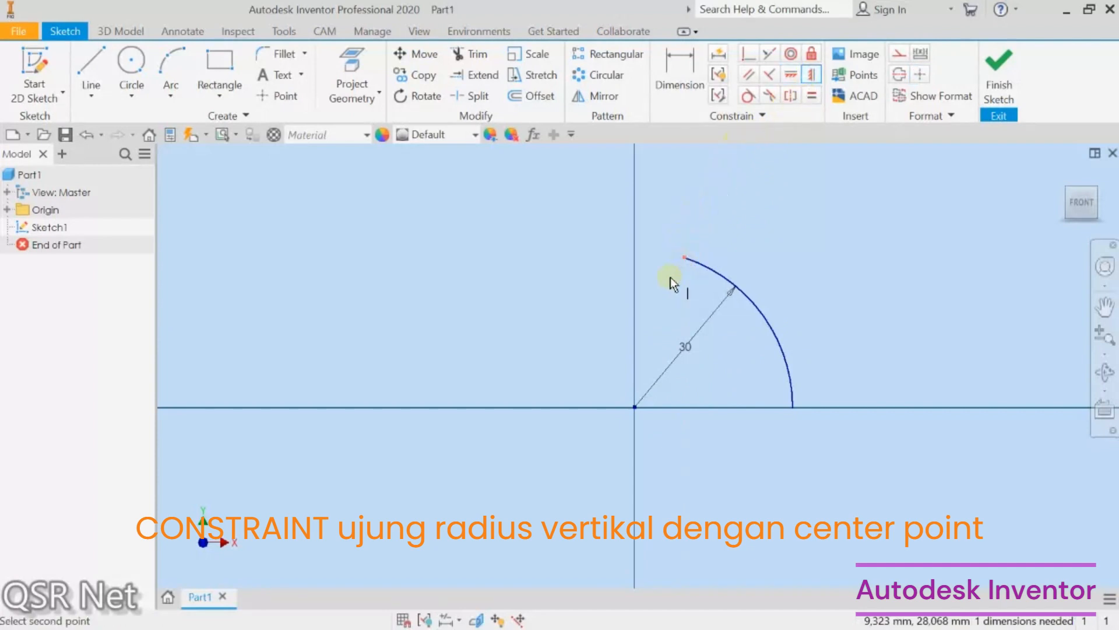
pyautogui.click(635, 408)
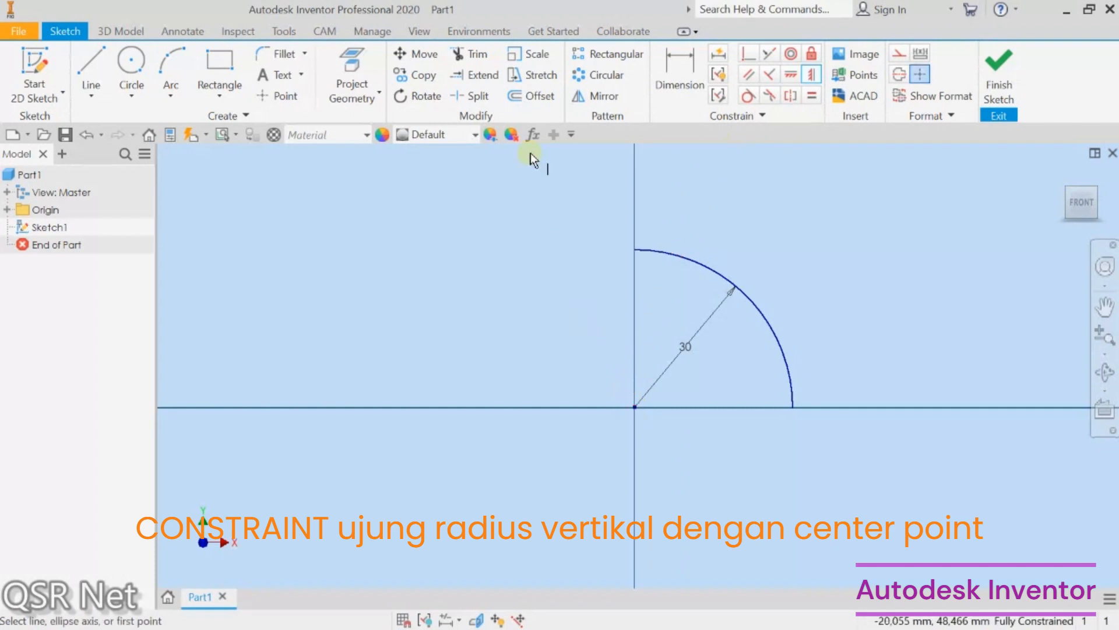
# Step: Draw lines from the arc's upper endpoint down to the center and across to its lower endpoint, closing the profile
pyautogui.click(96, 60)
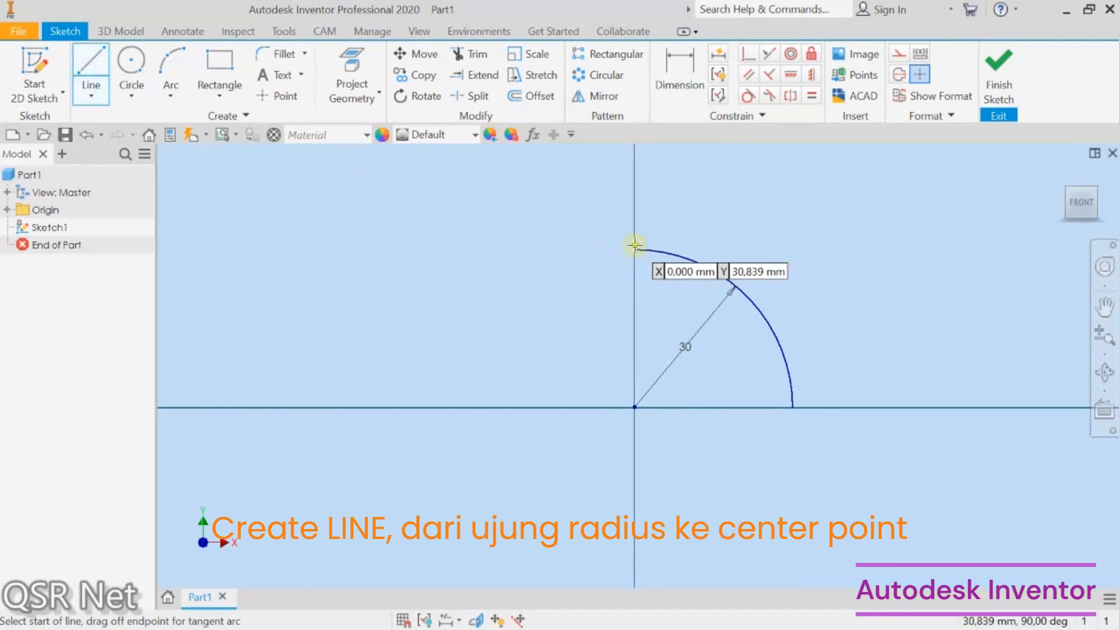
pyautogui.click(635, 248)
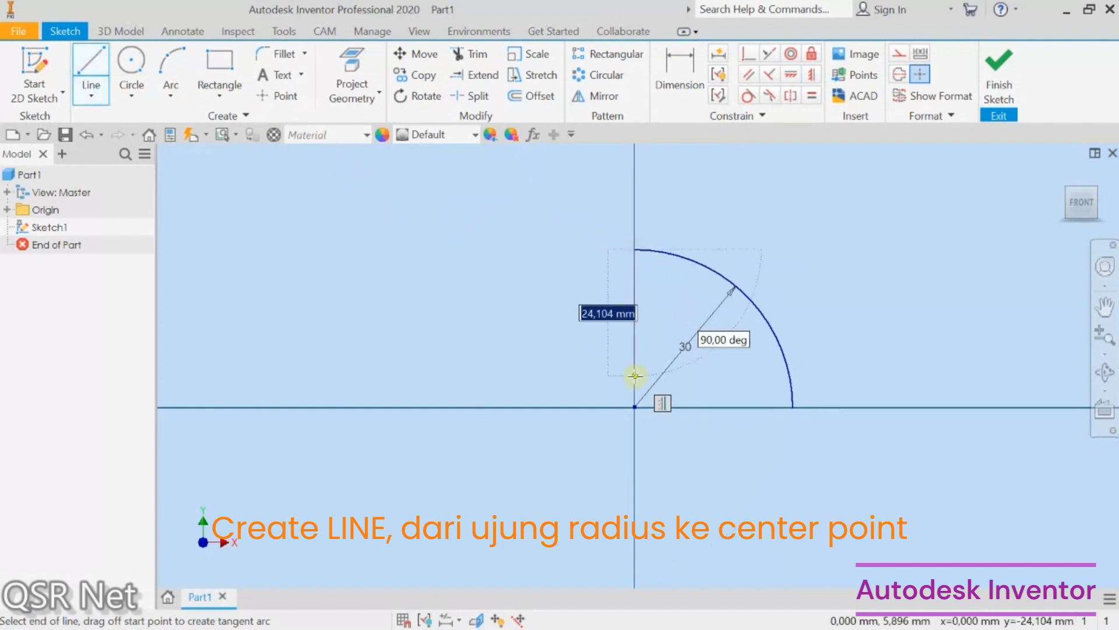
pyautogui.click(636, 406)
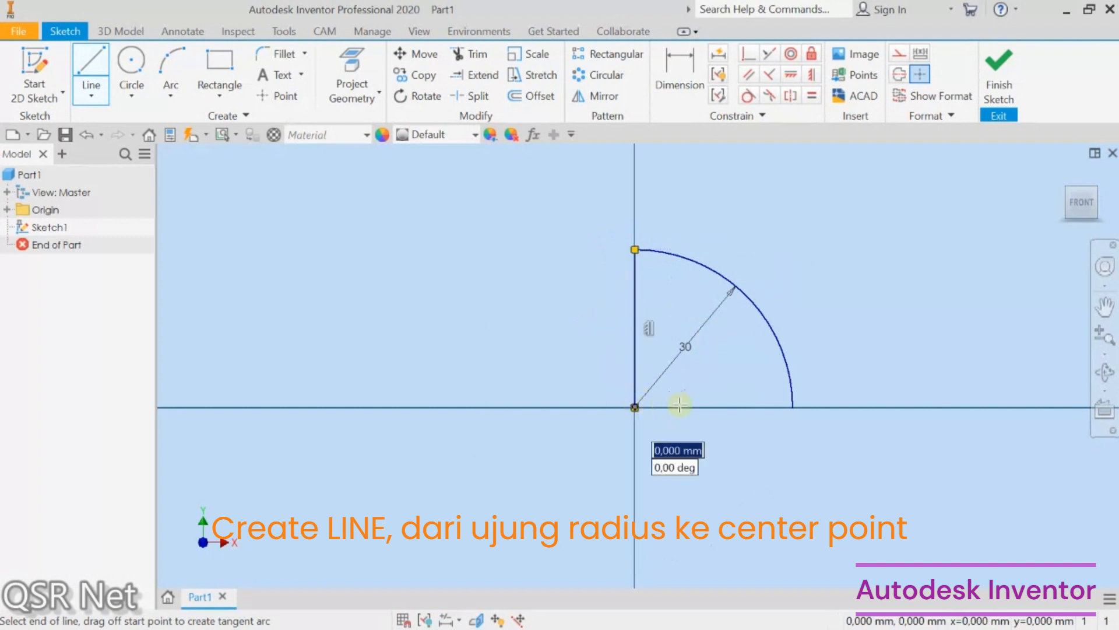
pyautogui.click(791, 407)
pyautogui.rightClick(724, 445)
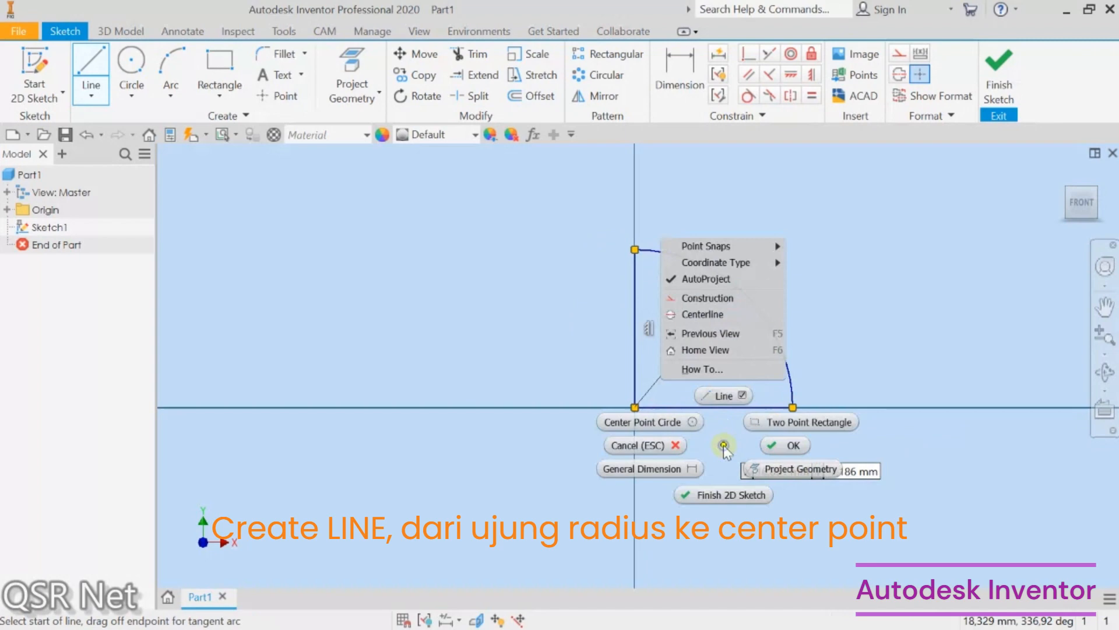
pyautogui.click(768, 445)
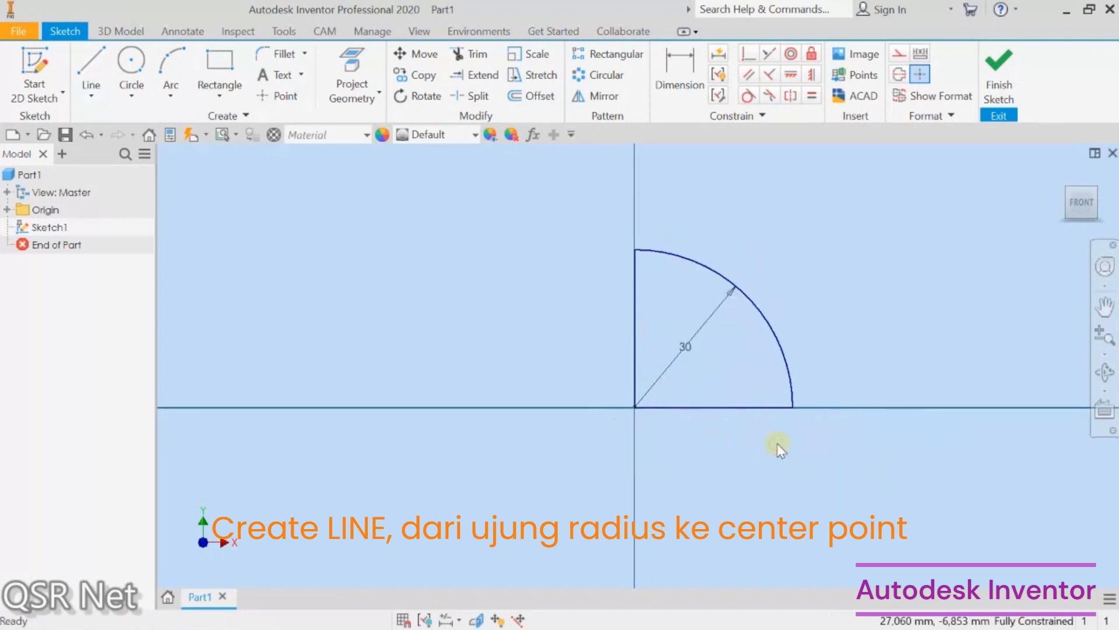
# Step: Convert the vertical line into a centerline and finish the sketch
pyautogui.click(635, 348)
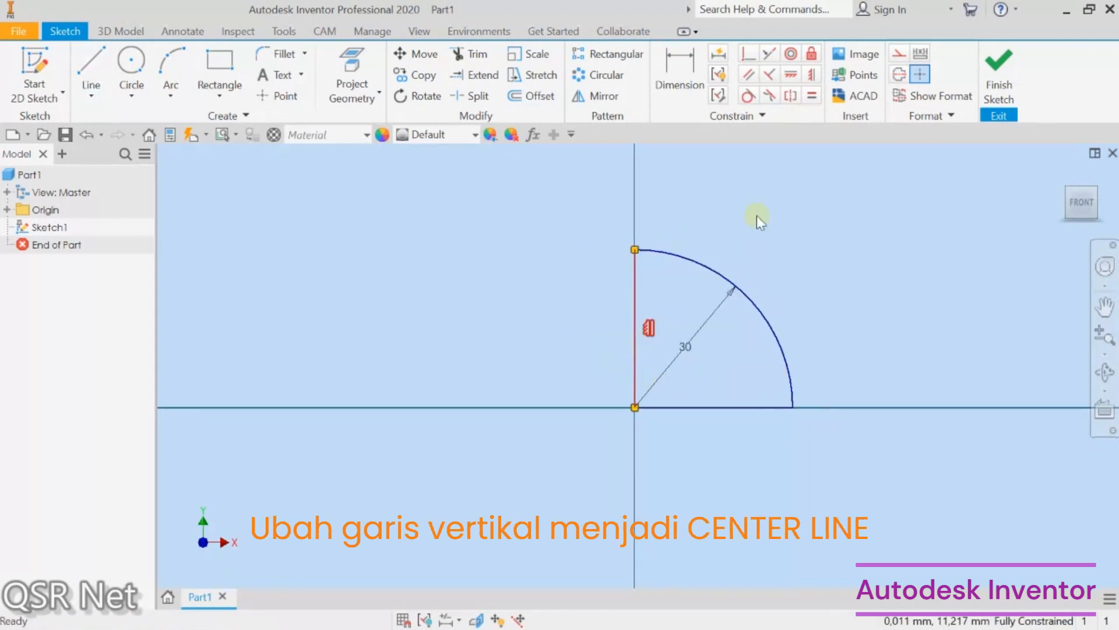
pyautogui.click(899, 73)
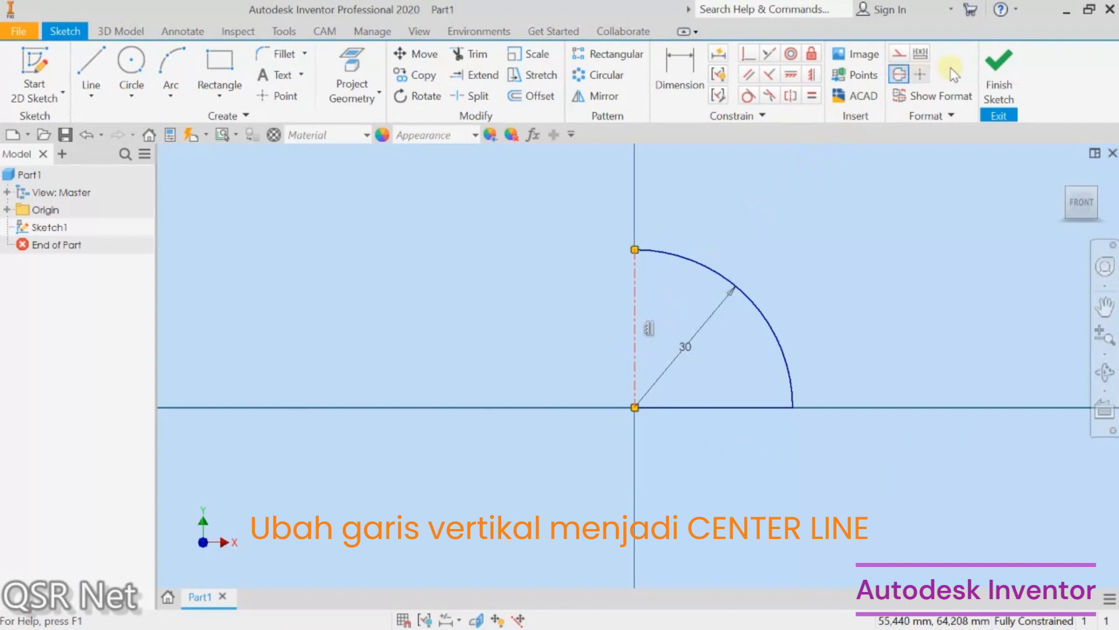
pyautogui.click(999, 63)
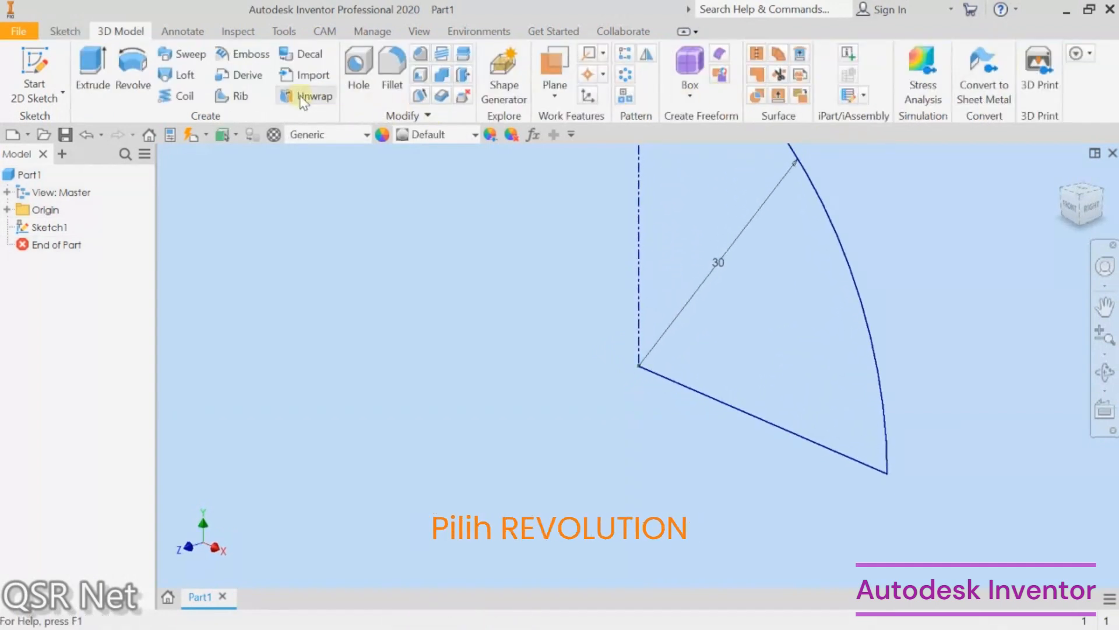
# Step: Revolve the quarter-circle profile a full 360 degrees around the centerline
pyautogui.click(136, 67)
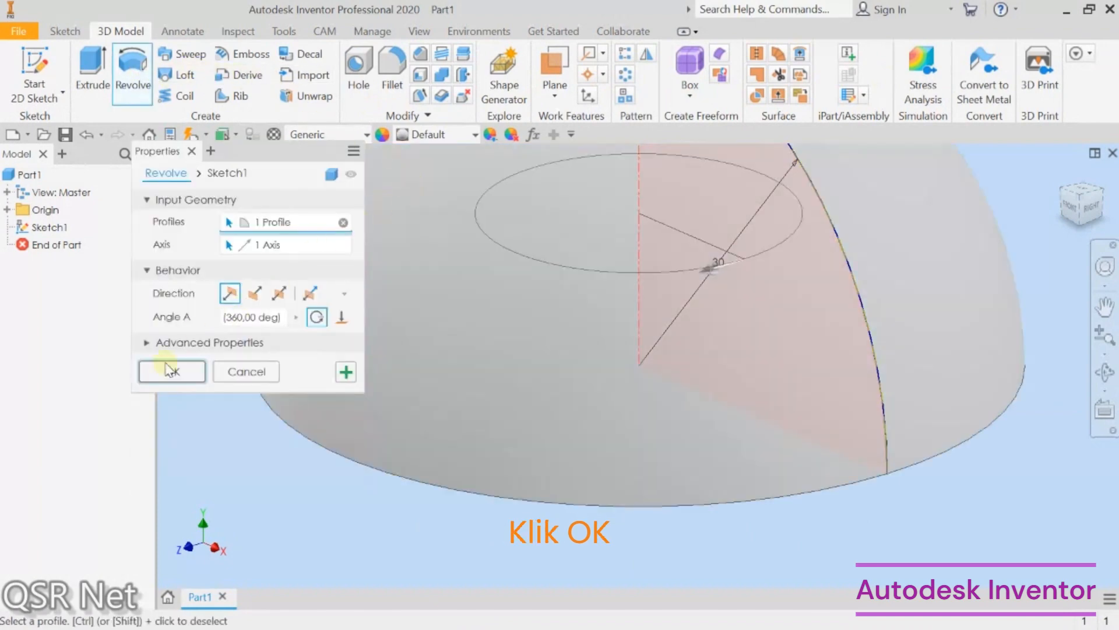
pyautogui.click(171, 372)
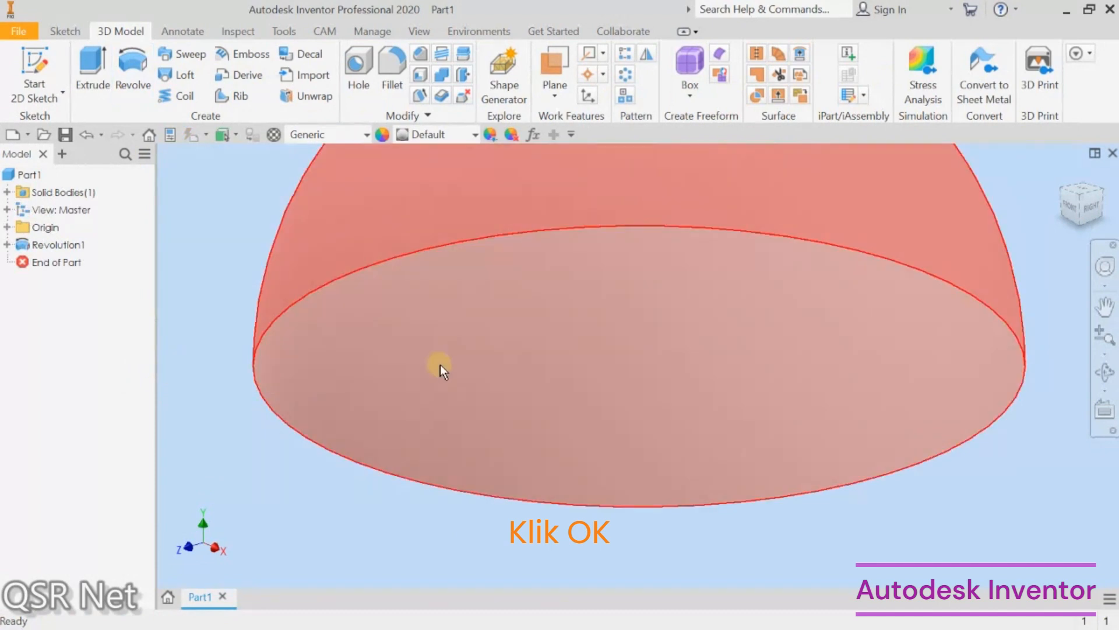
# Step: Start a second 2D sketch on the XY plane chosen from the Origin folder
pyautogui.scroll(-3, 440, 365)
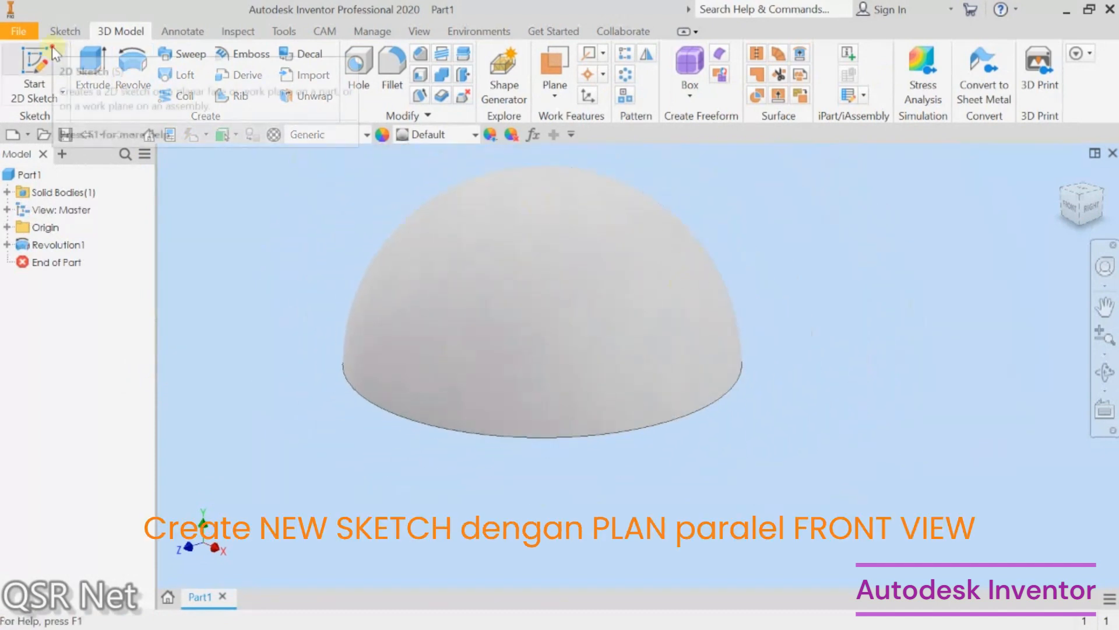
pyautogui.click(35, 70)
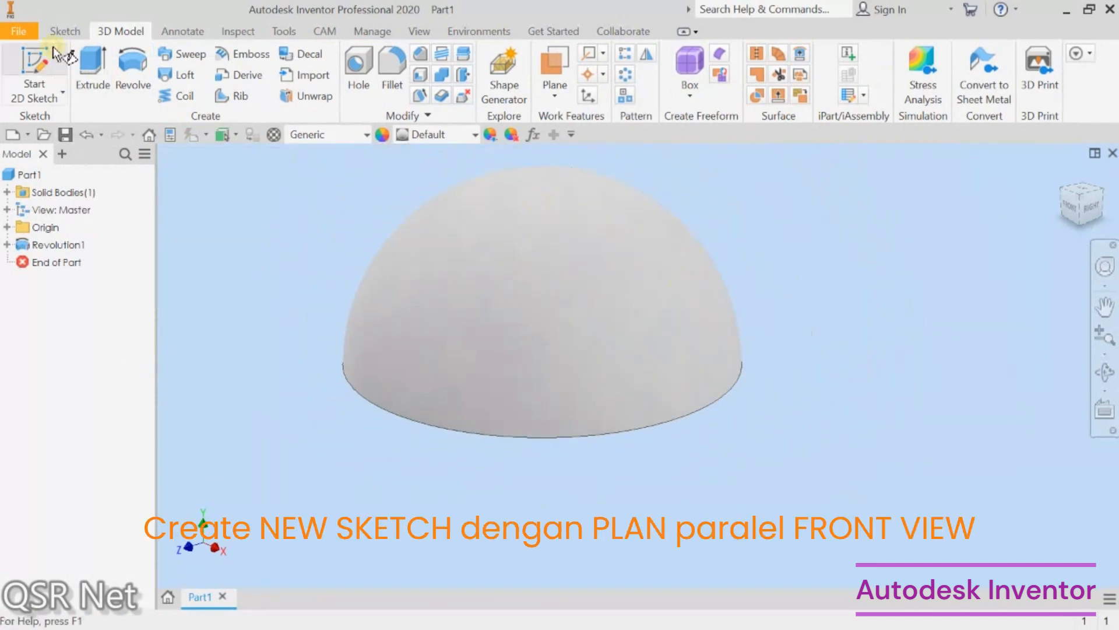
pyautogui.click(7, 227)
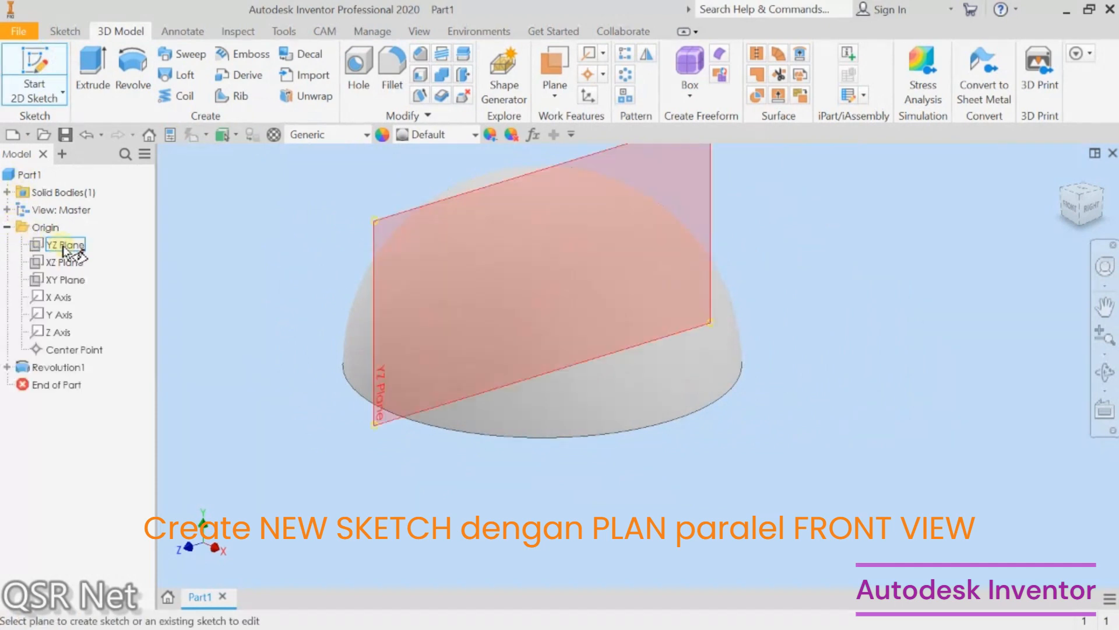
pyautogui.click(67, 281)
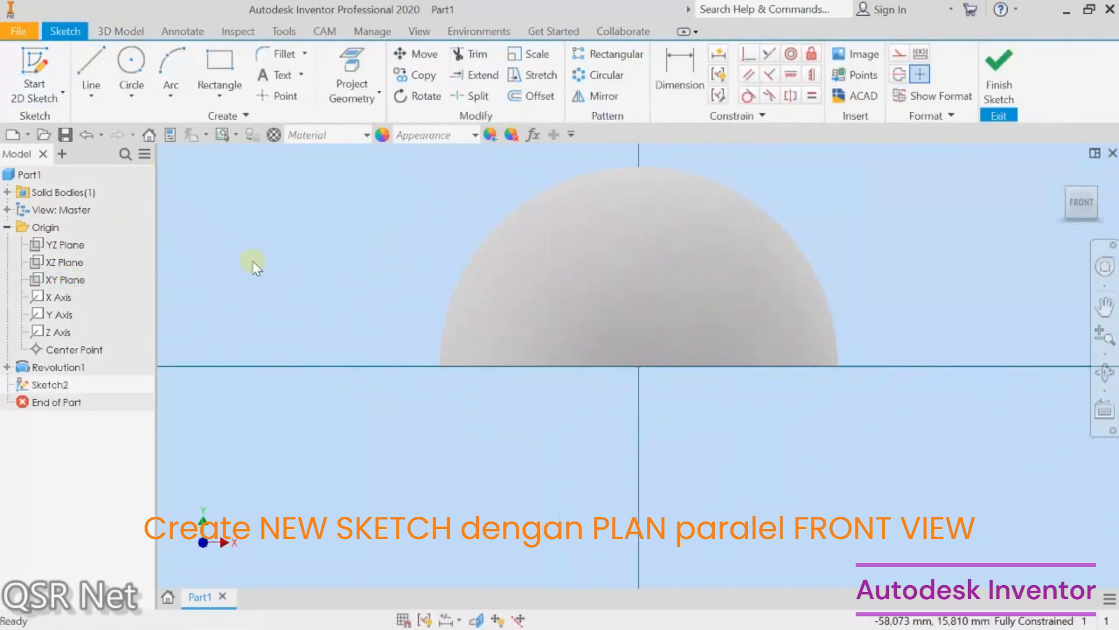
# Step: Project the hemisphere's outer contour into the new sketch
pyautogui.scroll(-2, 252, 265)
pyautogui.scroll(-2, 253, 265)
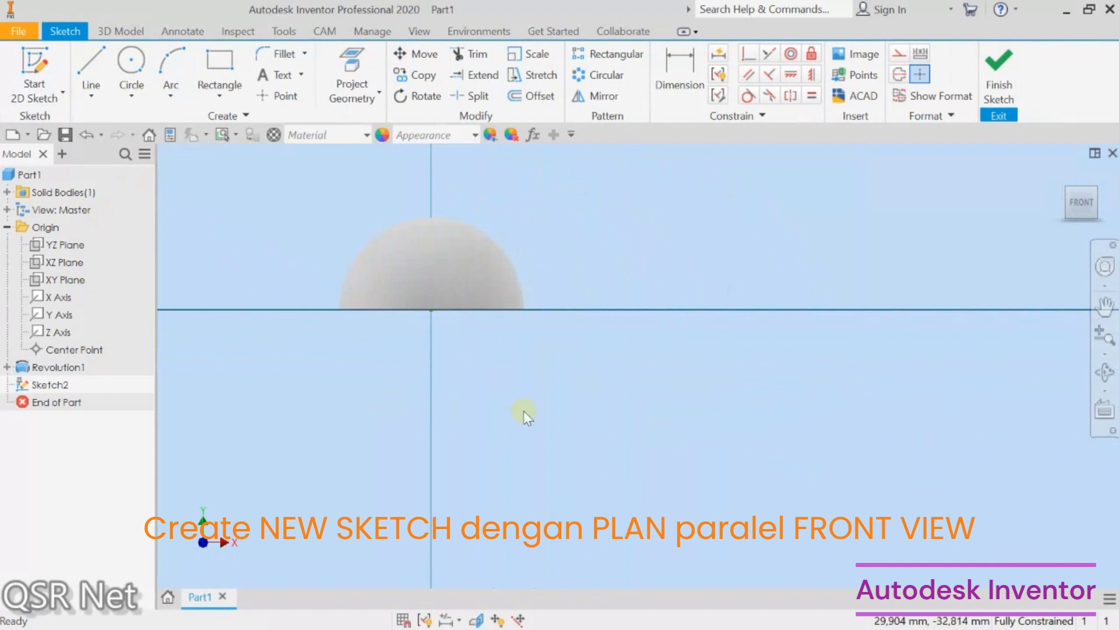
pyautogui.scroll(-2, 524, 410)
pyautogui.scroll(4, 470, 316)
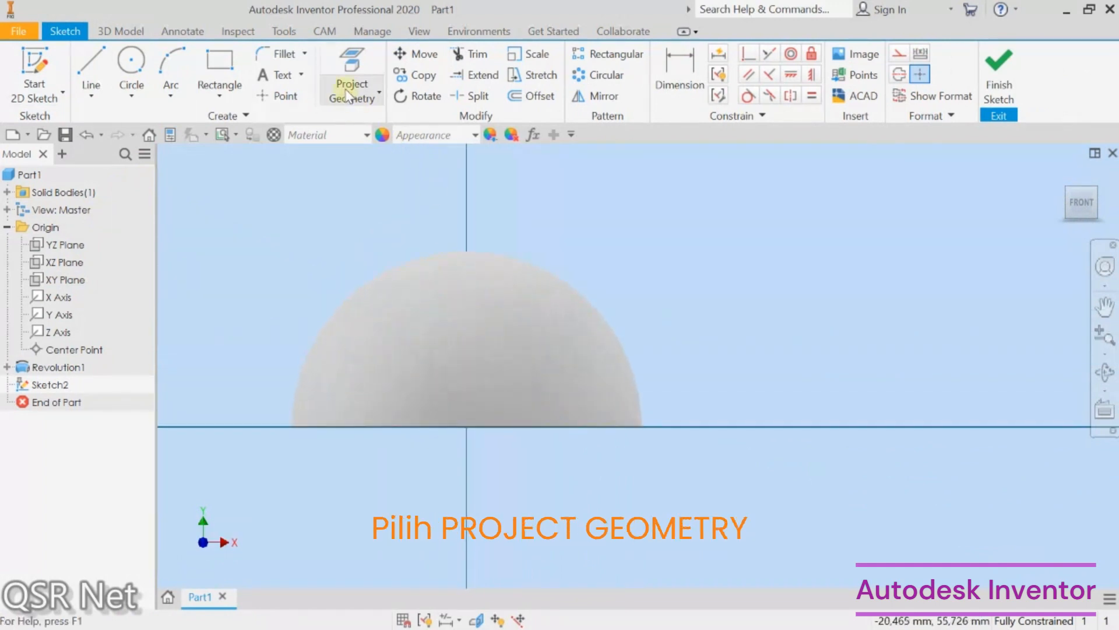
pyautogui.click(348, 62)
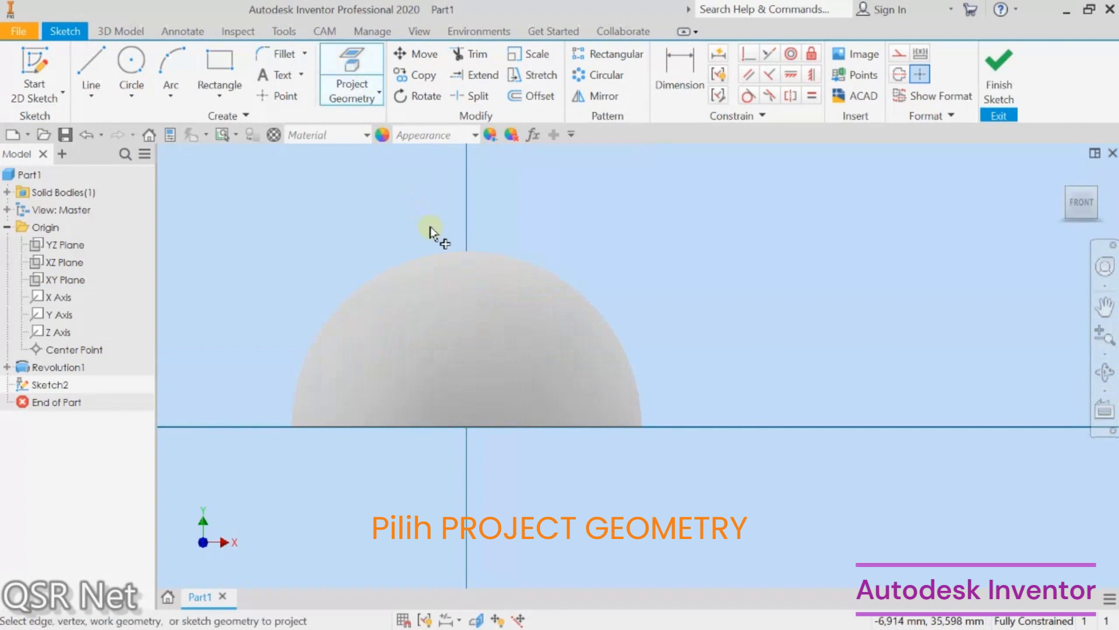
pyautogui.click(441, 256)
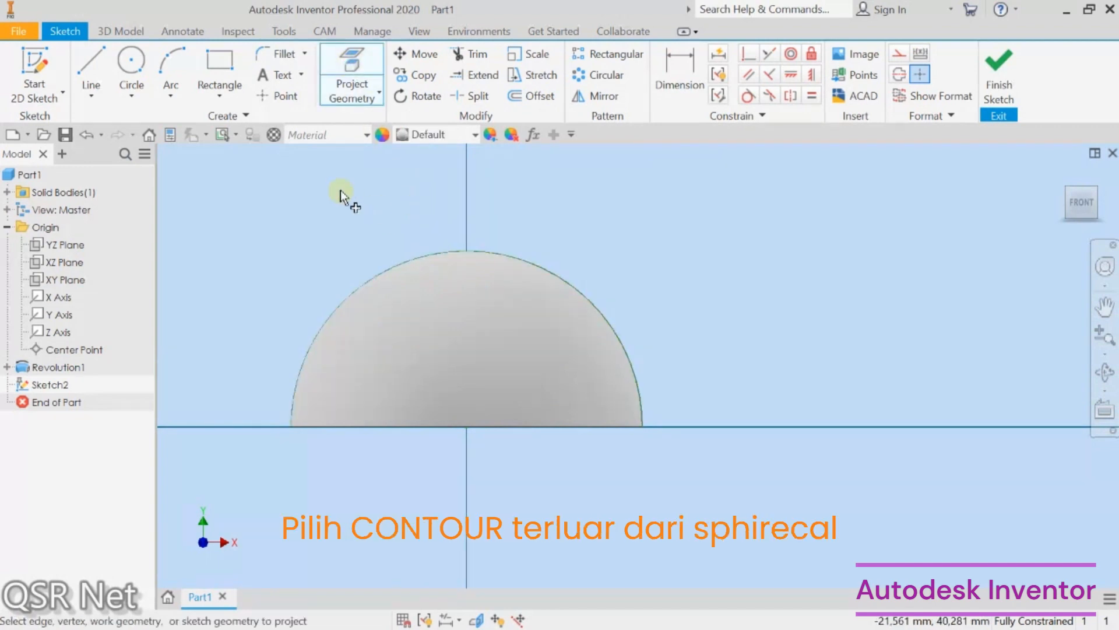
# Step: Sketch a circle centered at the top point of the projected hemisphere contour, dimensioned 25 mm
pyautogui.click(130, 55)
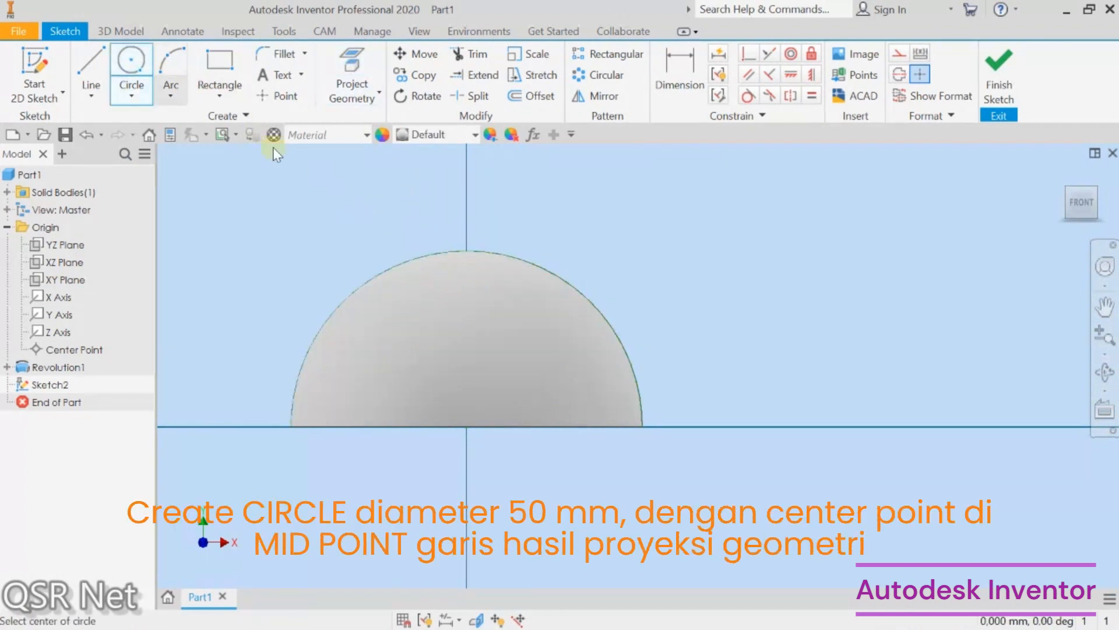
pyautogui.click(467, 251)
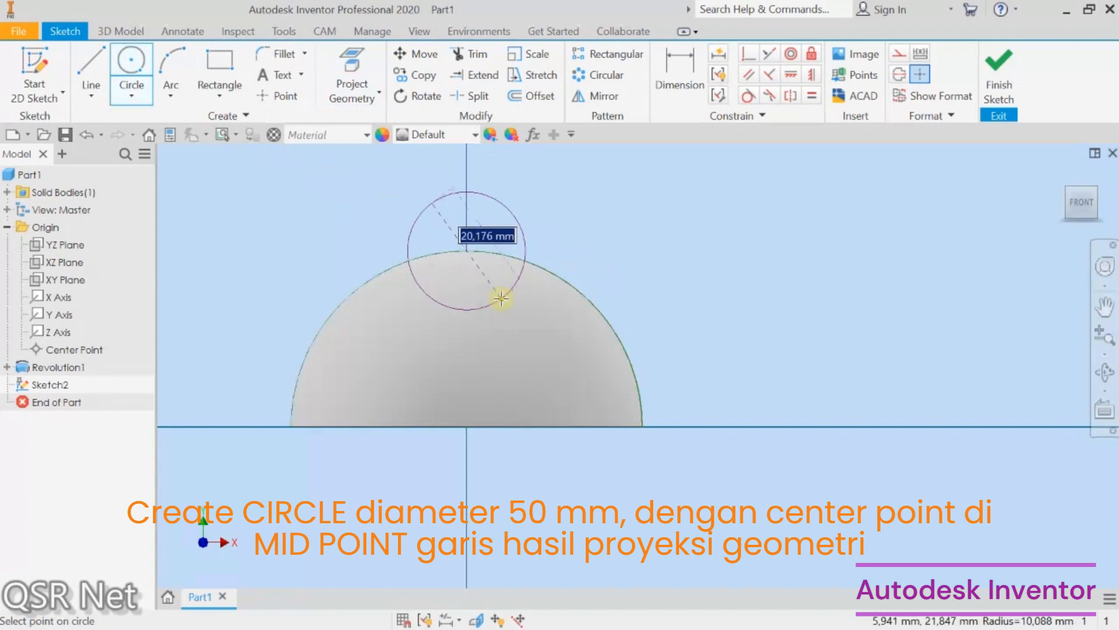
pyautogui.write('2')
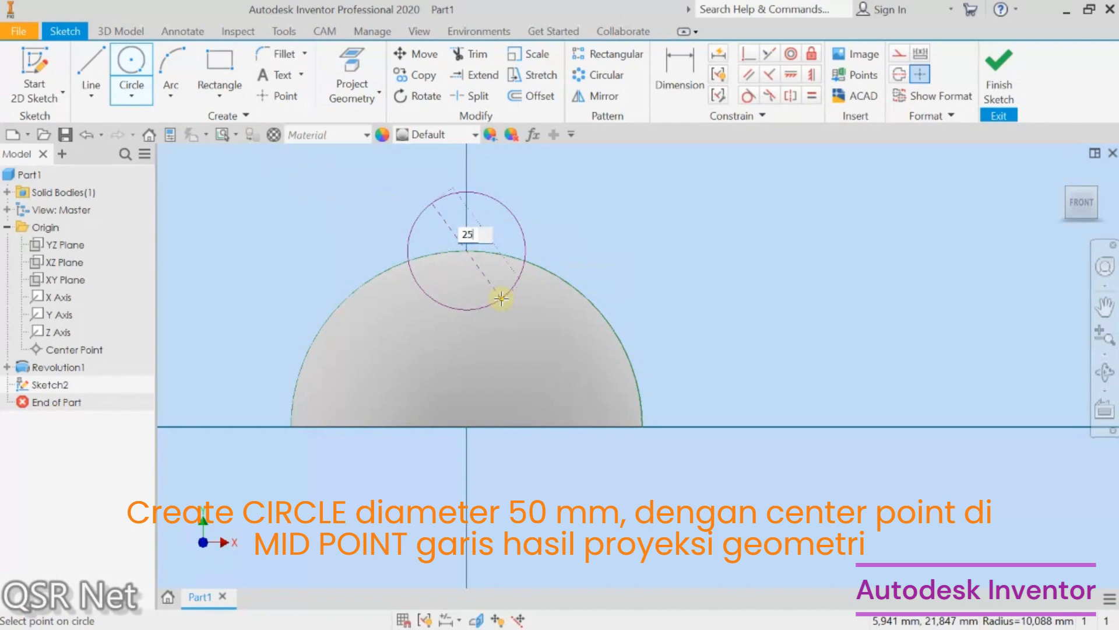
pyautogui.write('5')
pyautogui.press('Return')
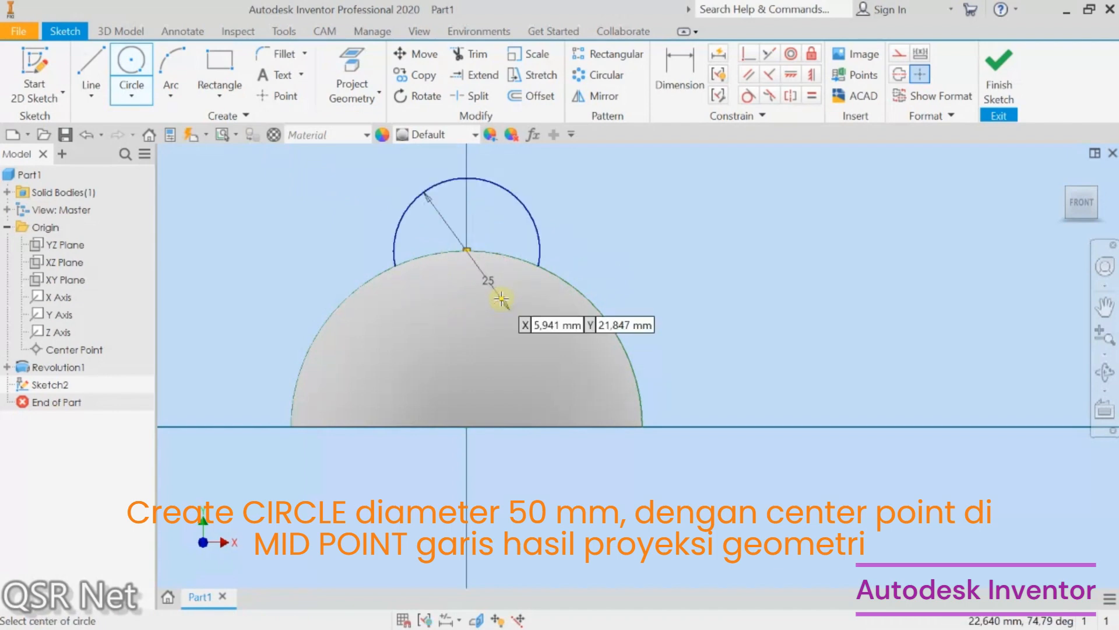
pyautogui.press('Escape')
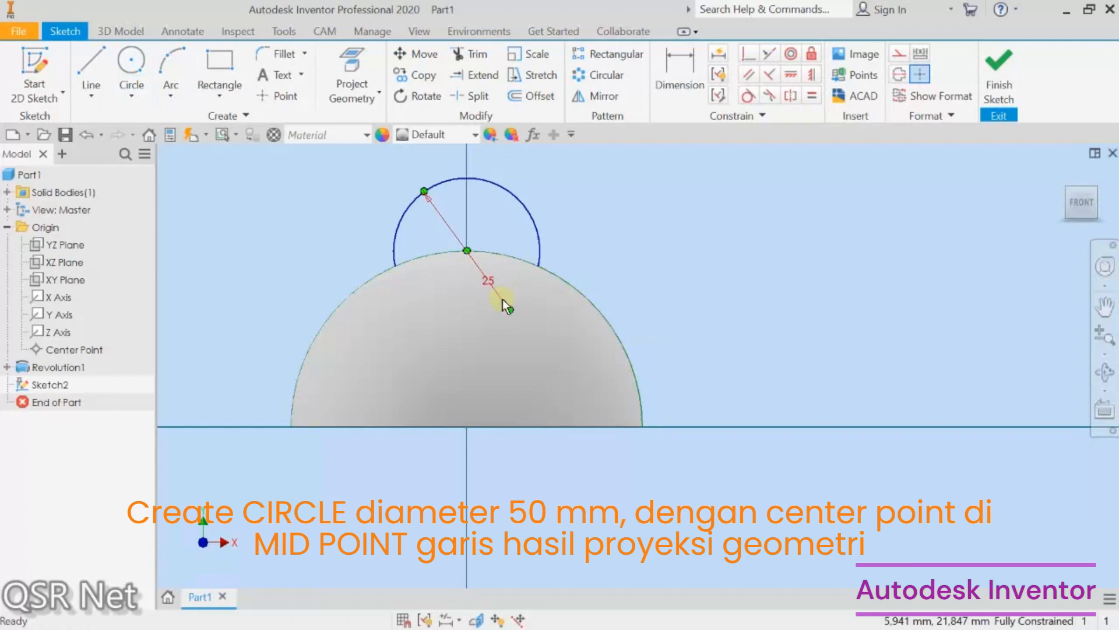
# Step: Set the circle's dimension to 50 mm and finish the sketch
pyautogui.doubleClick(492, 285)
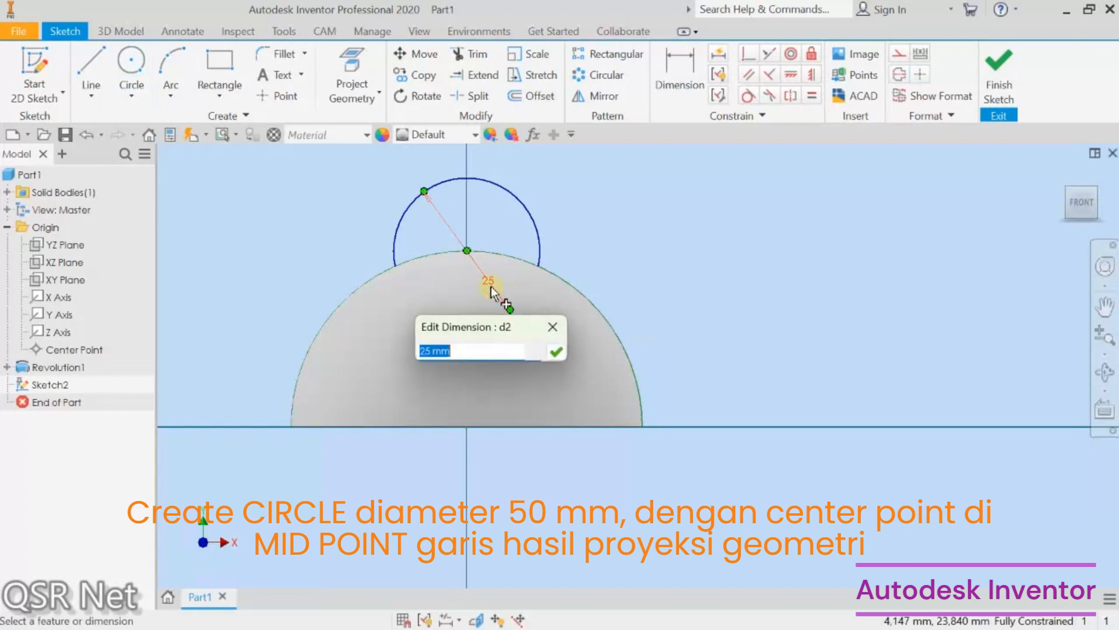
pyautogui.write('50')
pyautogui.press('Return')
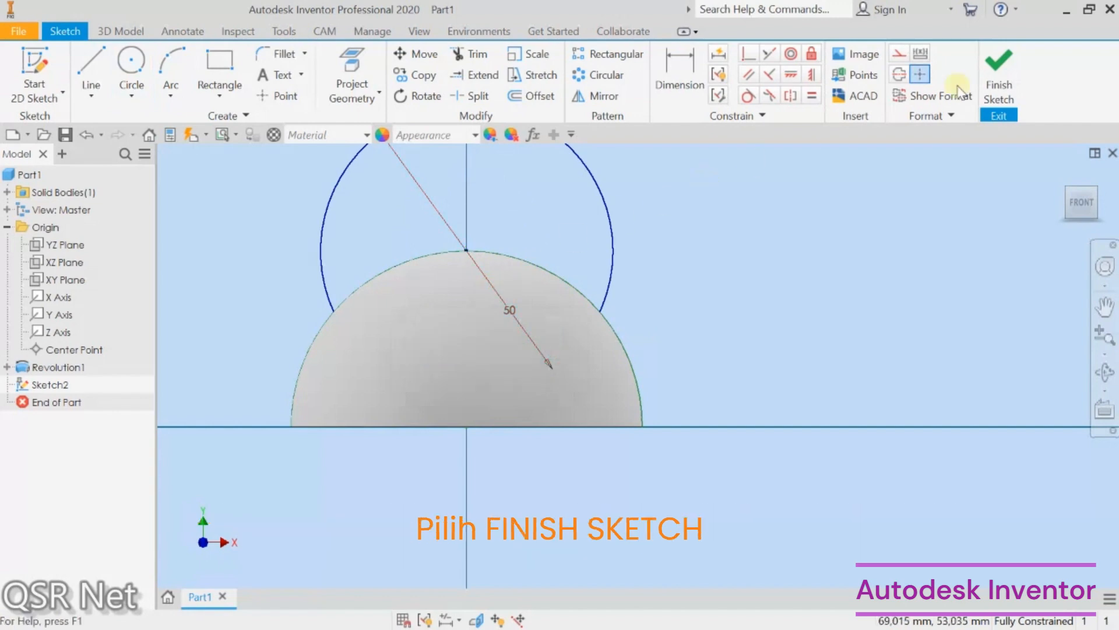
pyautogui.click(1010, 74)
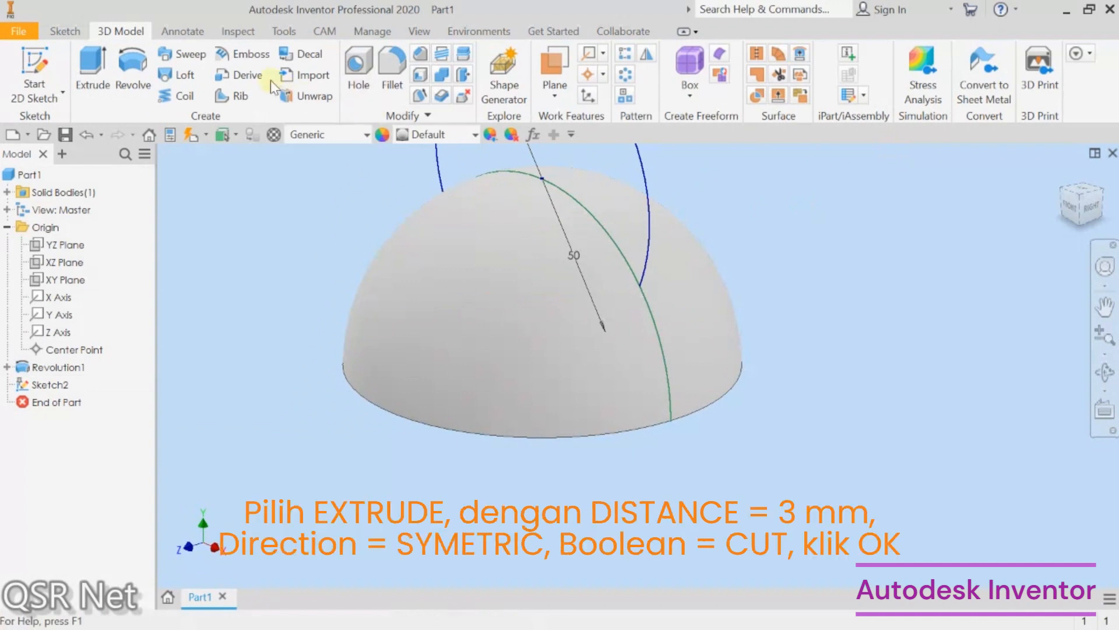
# Step: Cut-extrude both circle profiles symmetrically 3 mm into the hemisphere to form a thin slot
pyautogui.click(91, 72)
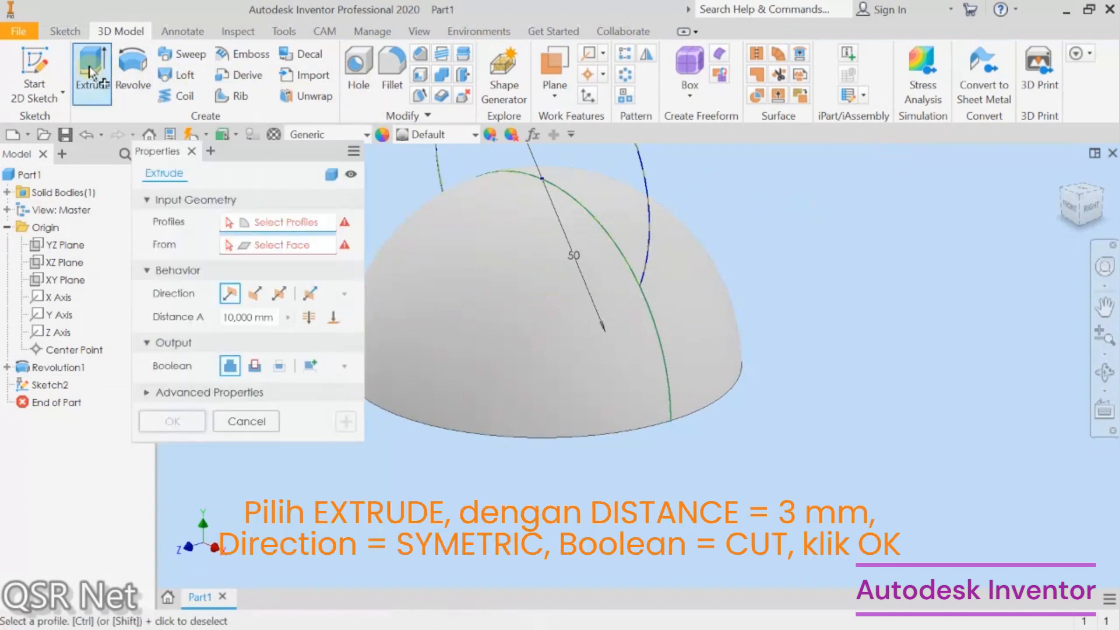
pyautogui.click(593, 163)
pyautogui.click(566, 205)
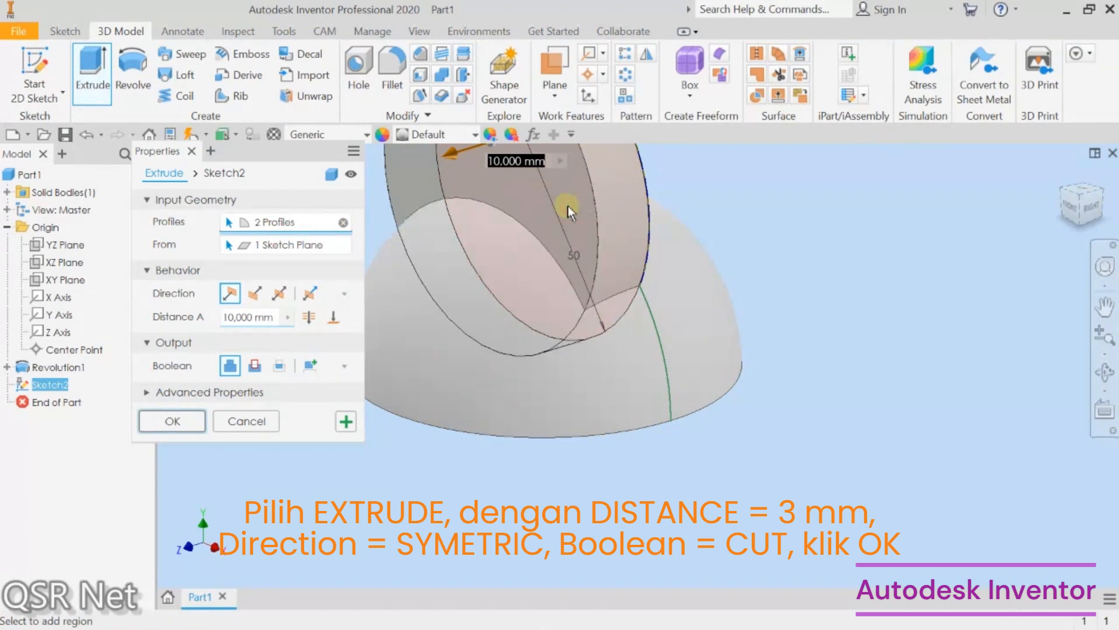
pyautogui.doubleClick(259, 316)
pyautogui.write('3')
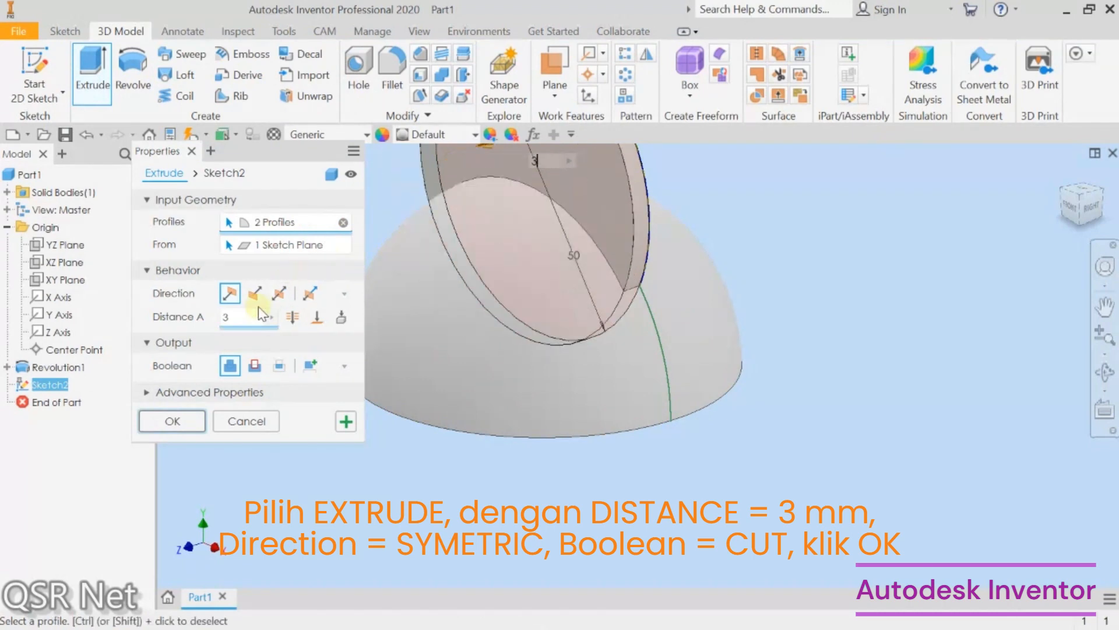
pyautogui.click(280, 294)
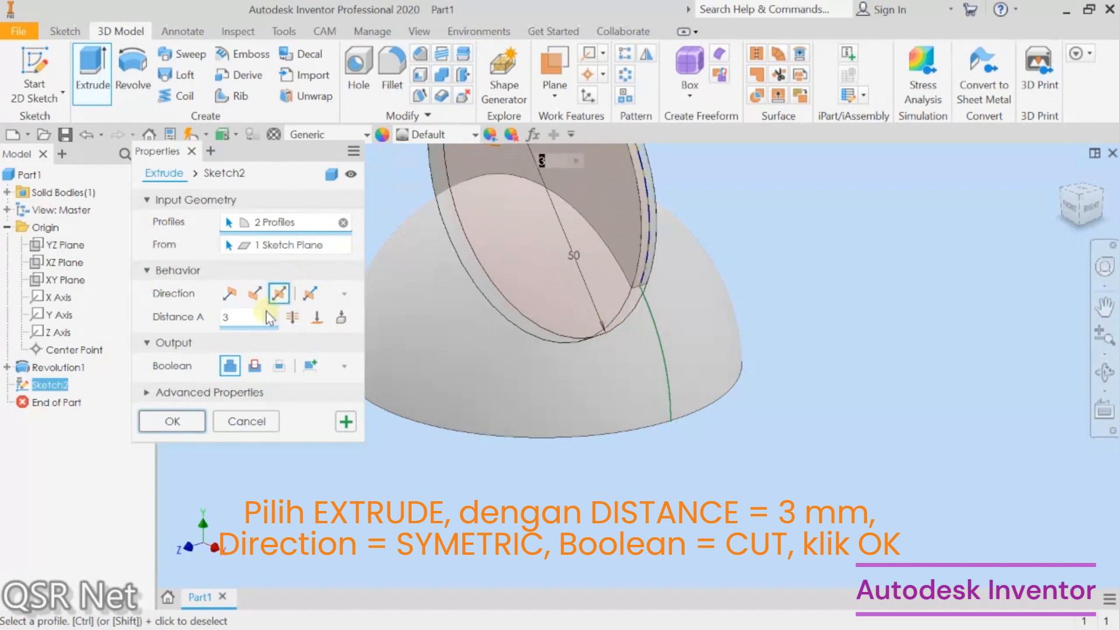
pyautogui.click(254, 366)
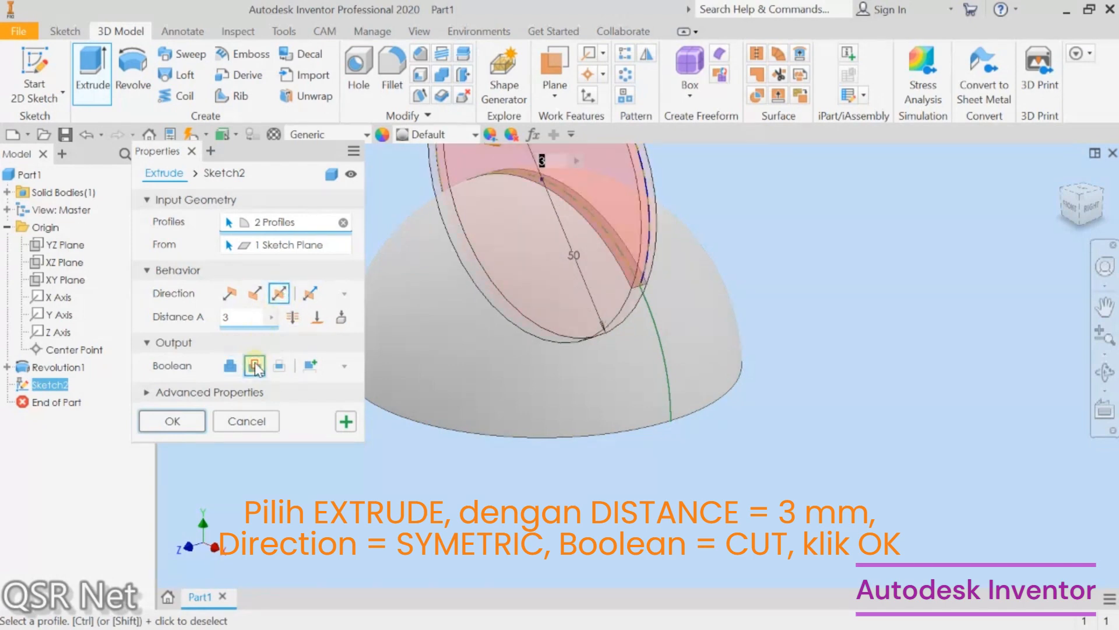
pyautogui.click(173, 421)
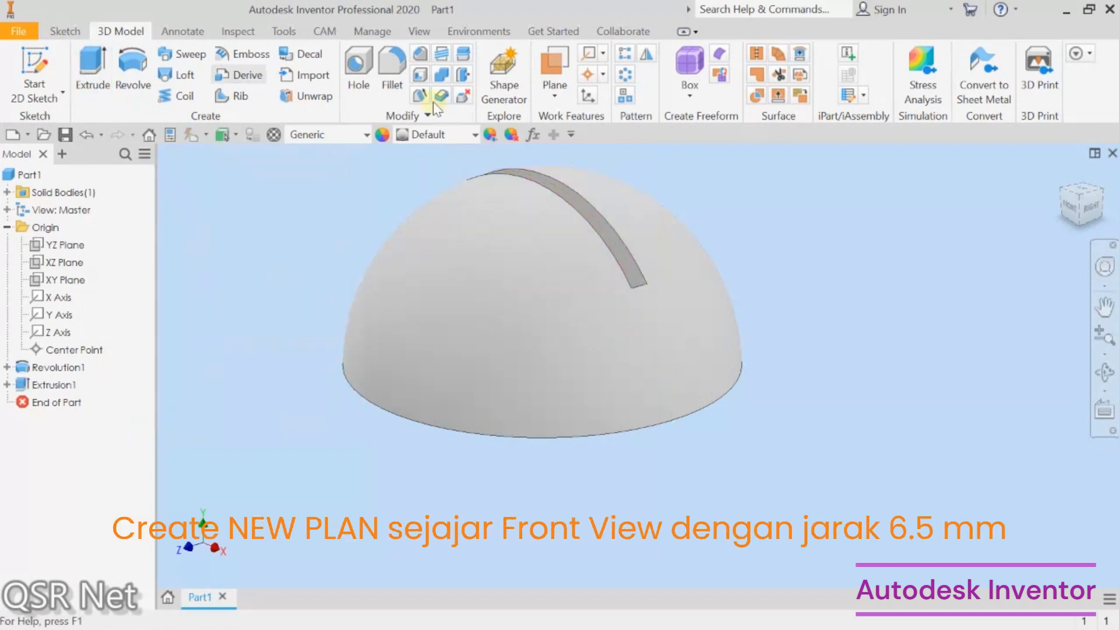
# Step: Create a work plane offset 6.5 mm from the XY plane
pyautogui.click(558, 57)
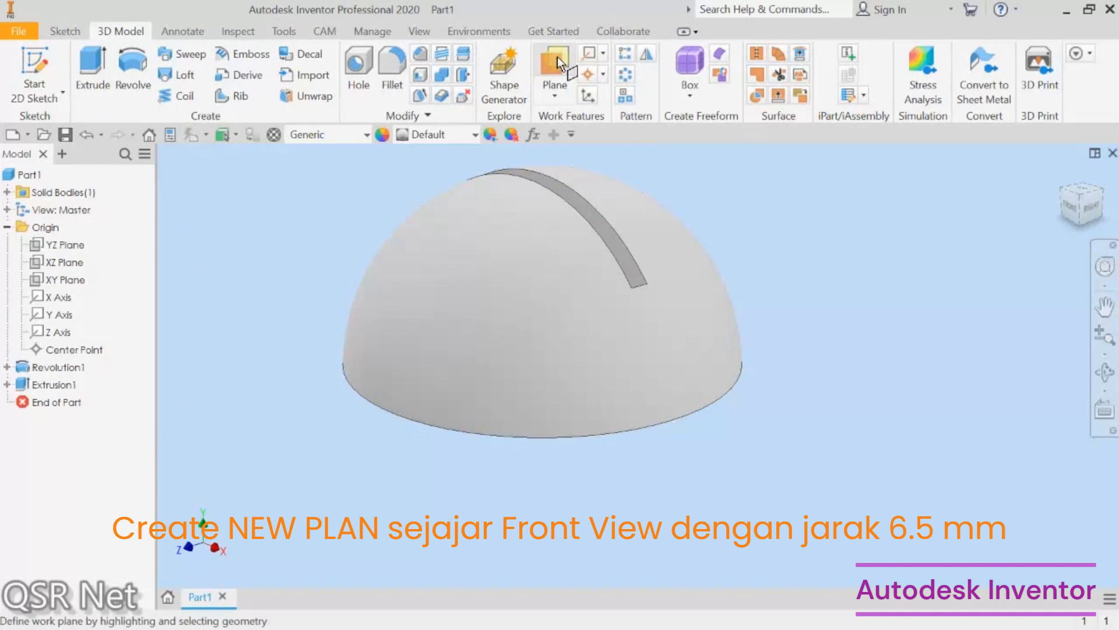
pyautogui.click(79, 281)
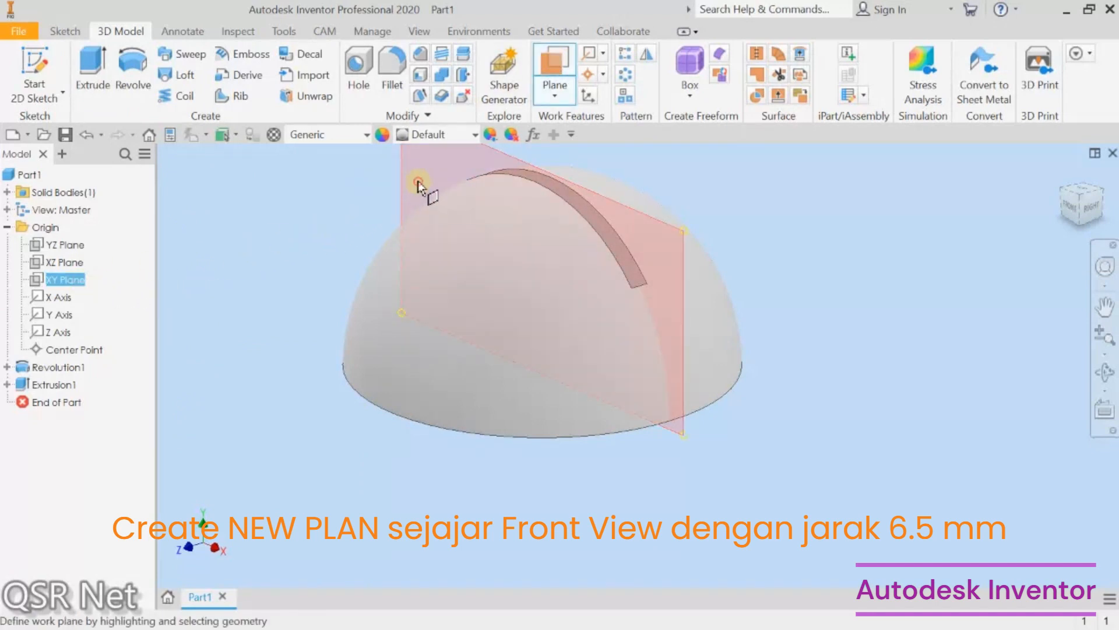
pyautogui.moveTo(418, 181); pyautogui.dragTo(370, 222)
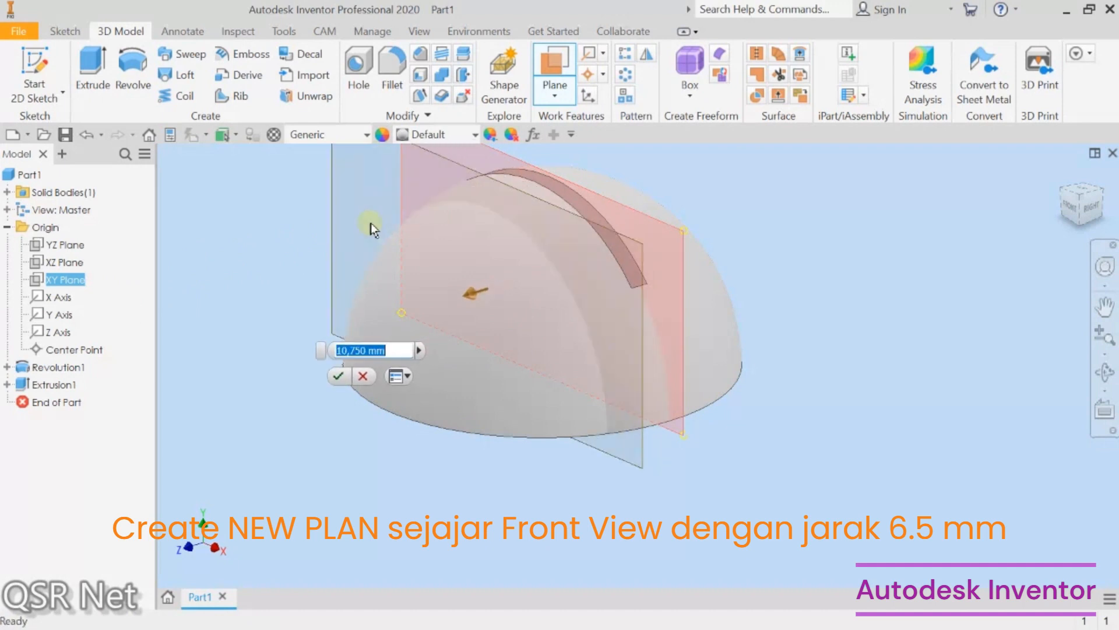
pyautogui.write('6')
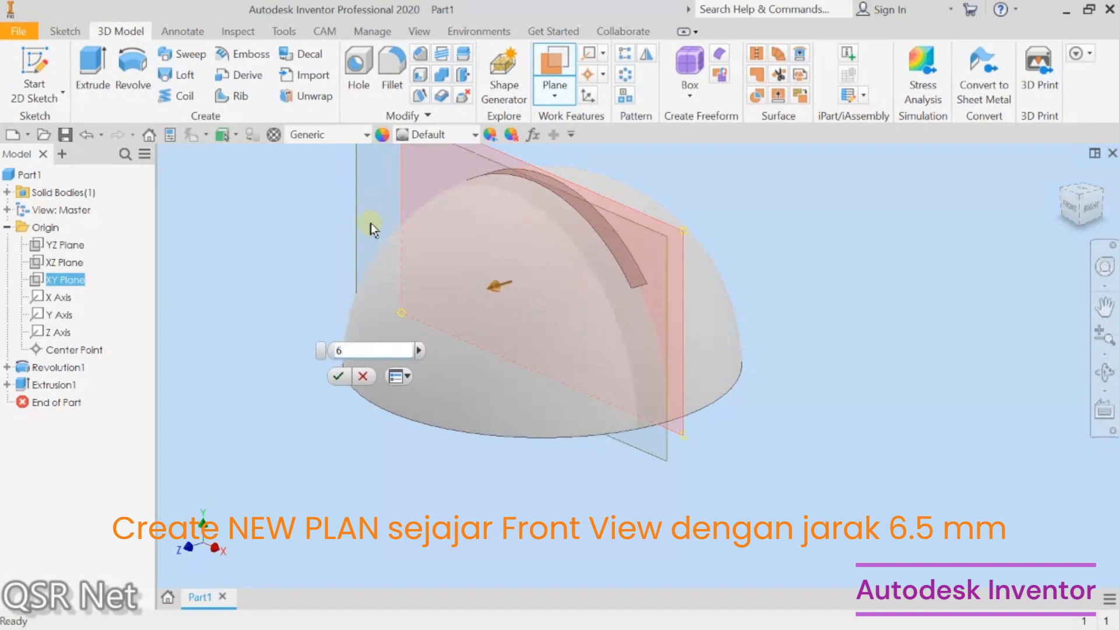
pyautogui.write('.5')
pyautogui.press('Return')
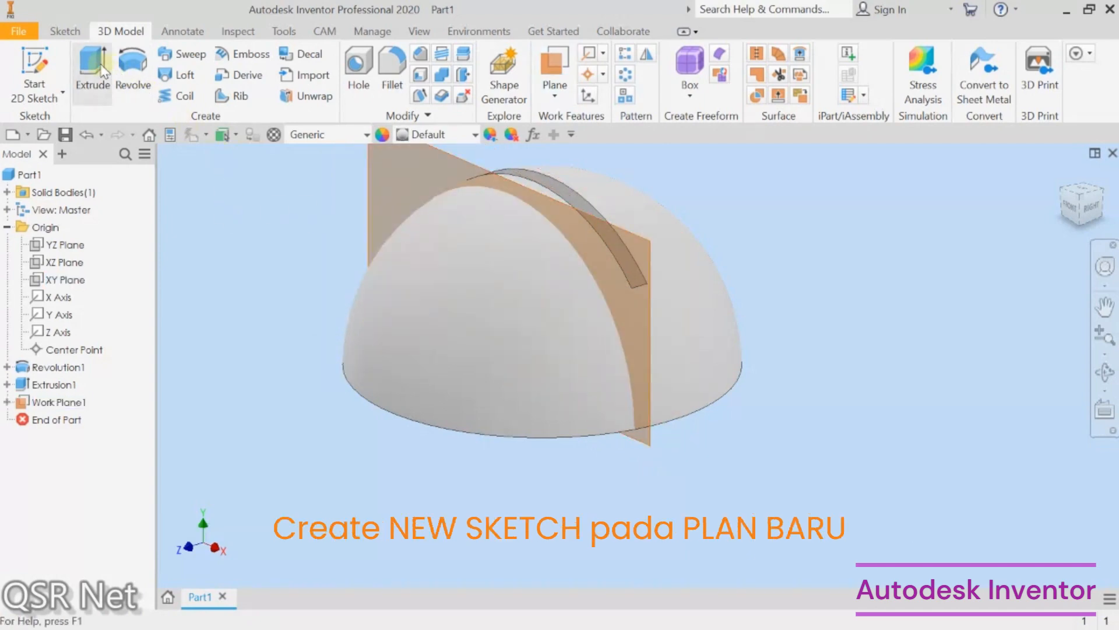
# Step: Start a 2D sketch on the new work plane and switch the visual style to Wireframe
pyautogui.click(36, 67)
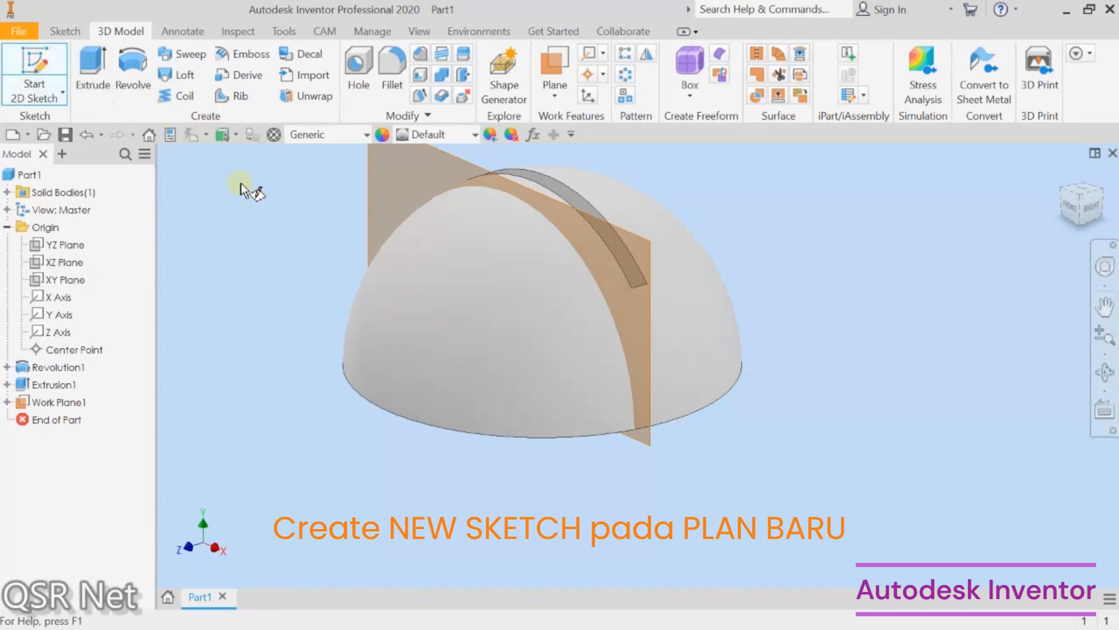
pyautogui.click(370, 169)
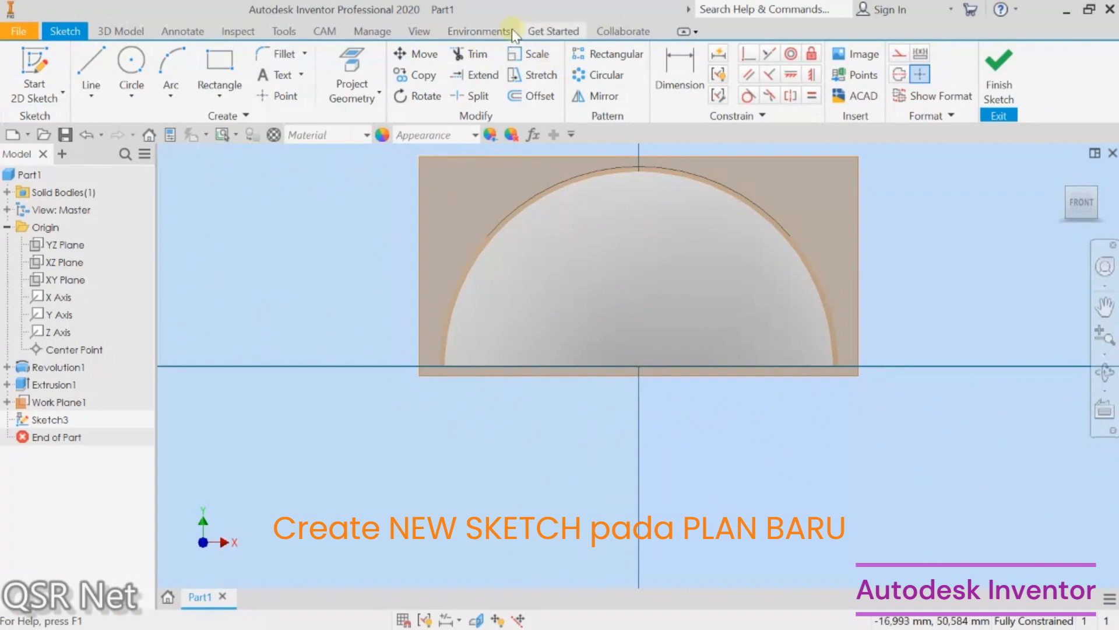
pyautogui.click(419, 31)
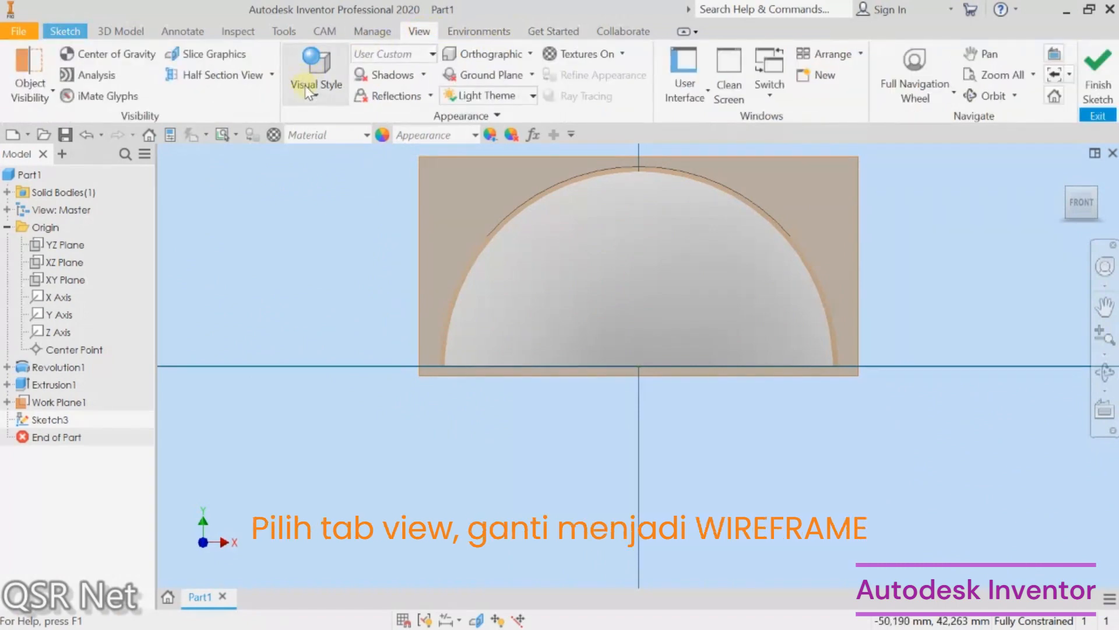
pyautogui.click(308, 92)
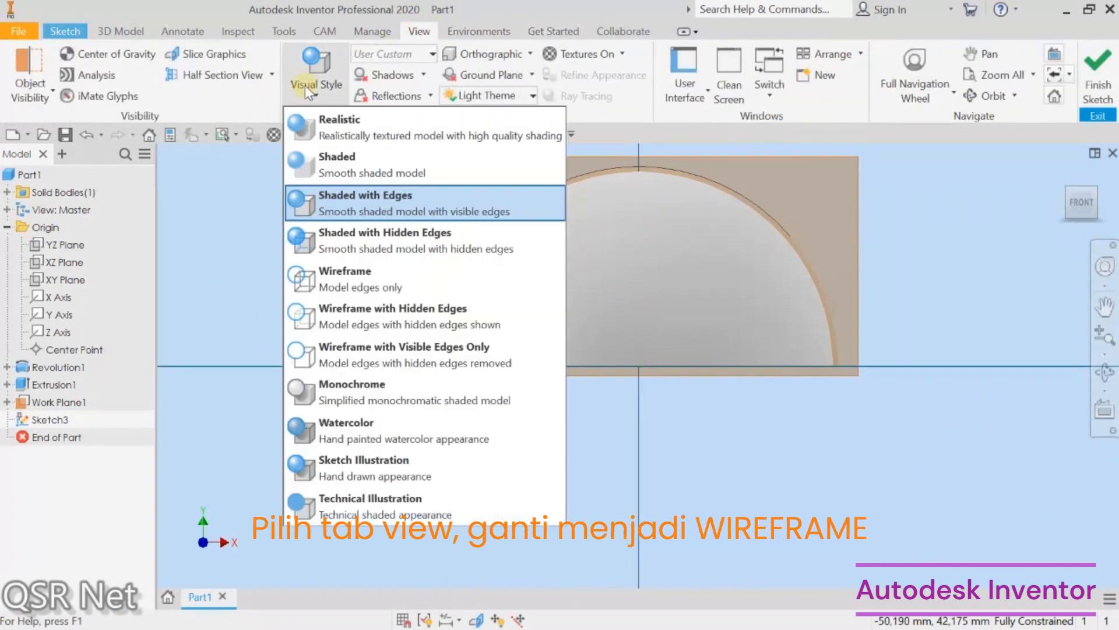
pyautogui.click(338, 285)
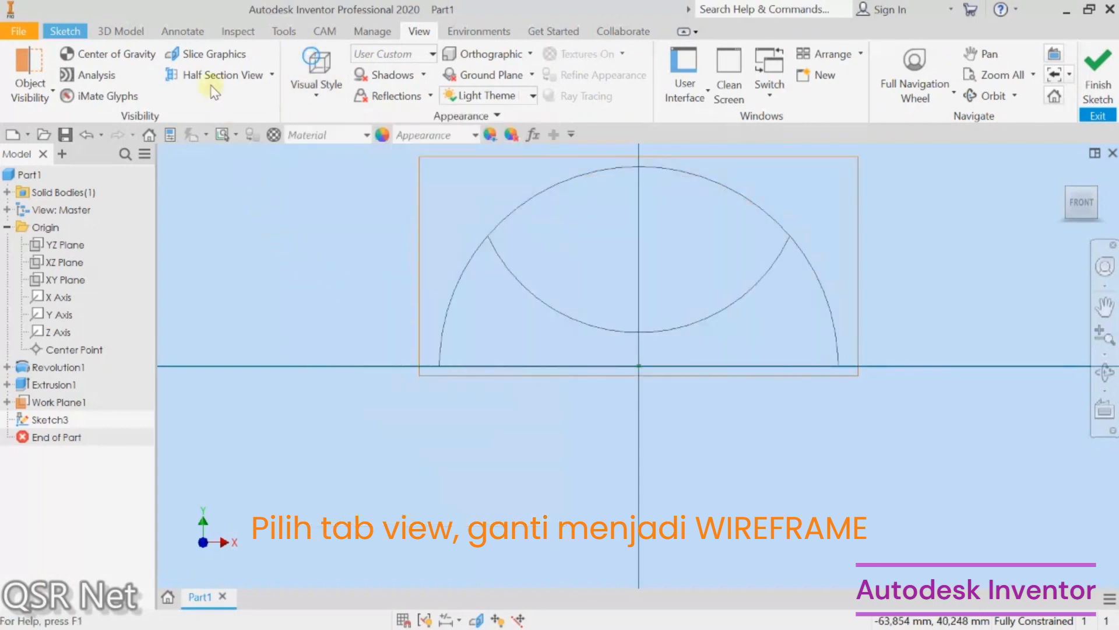
pyautogui.click(74, 31)
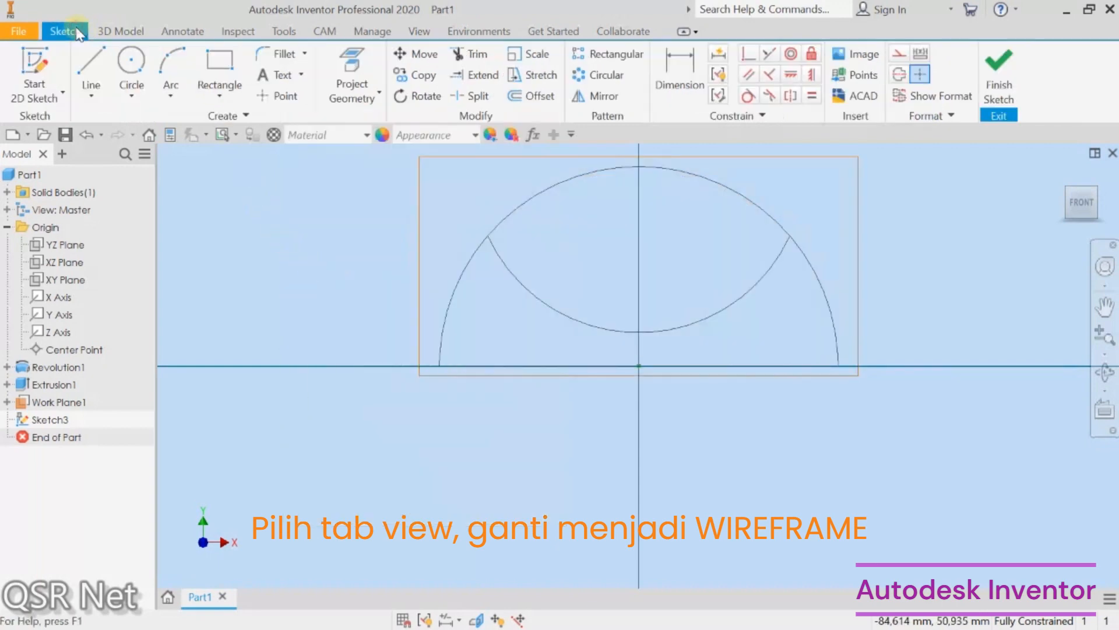
# Step: Project the slot's inner arc and the hemisphere's outer arc into the sketch, then finish the sketch
pyautogui.click(352, 78)
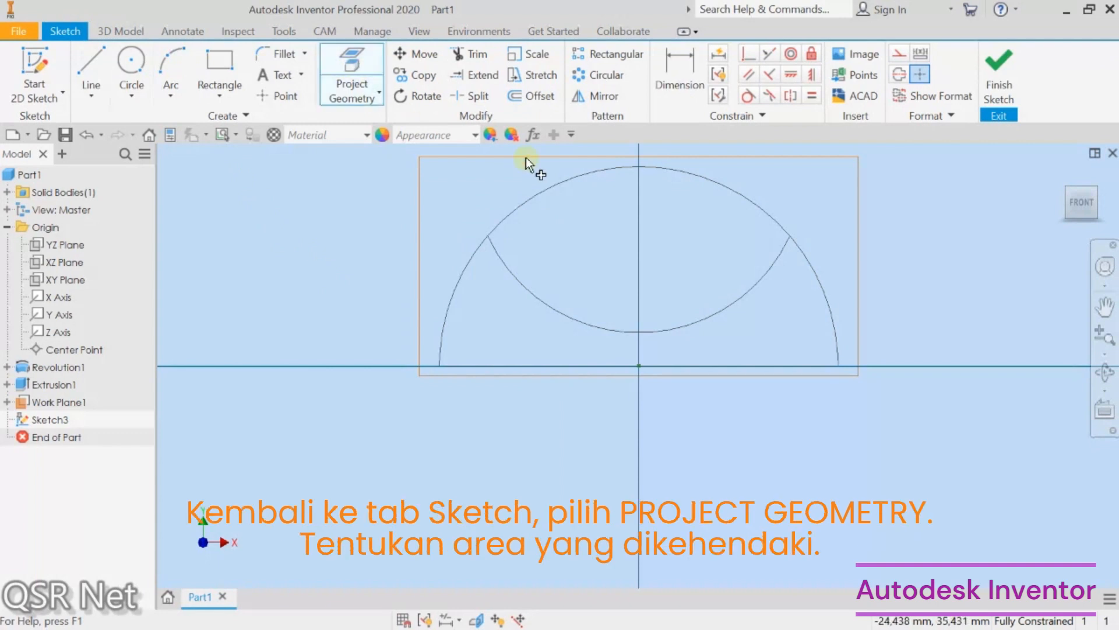
pyautogui.click(538, 301)
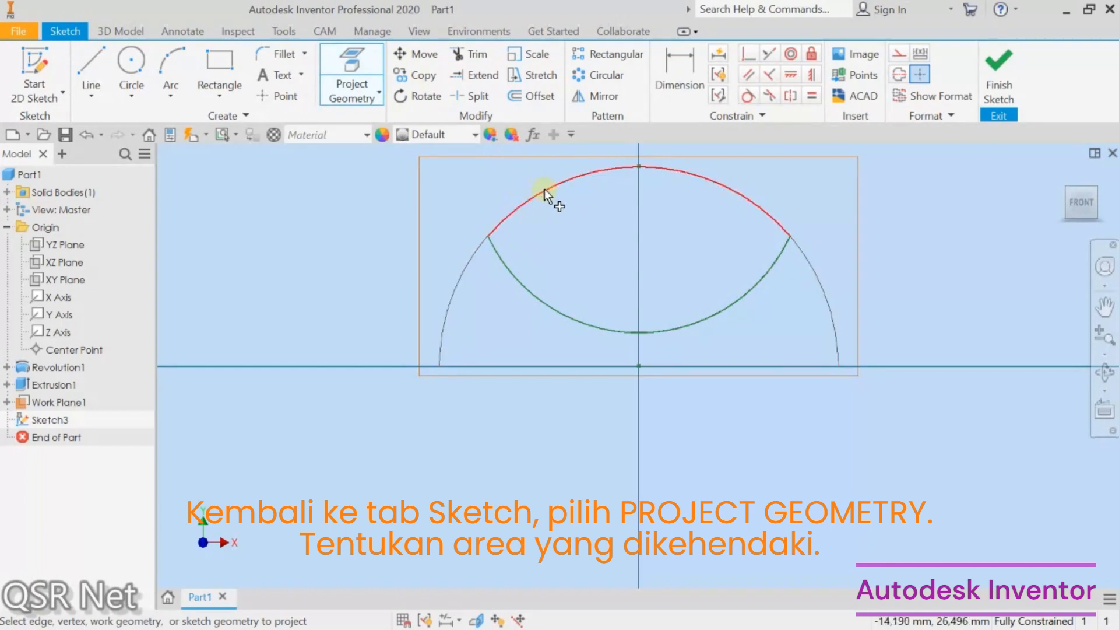
pyautogui.click(545, 190)
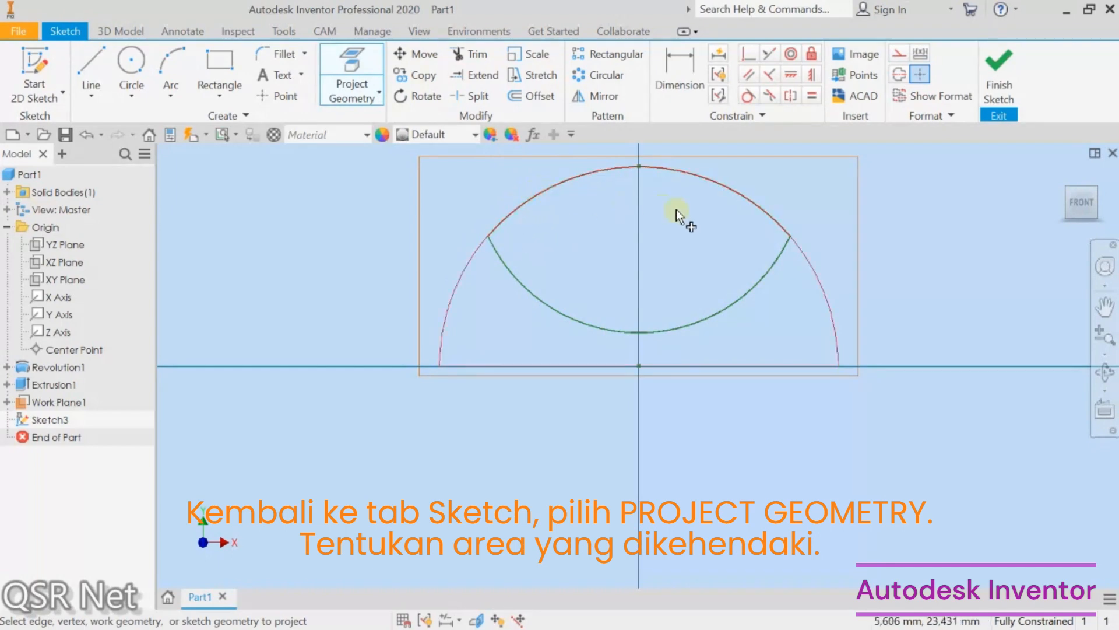
pyautogui.click(989, 69)
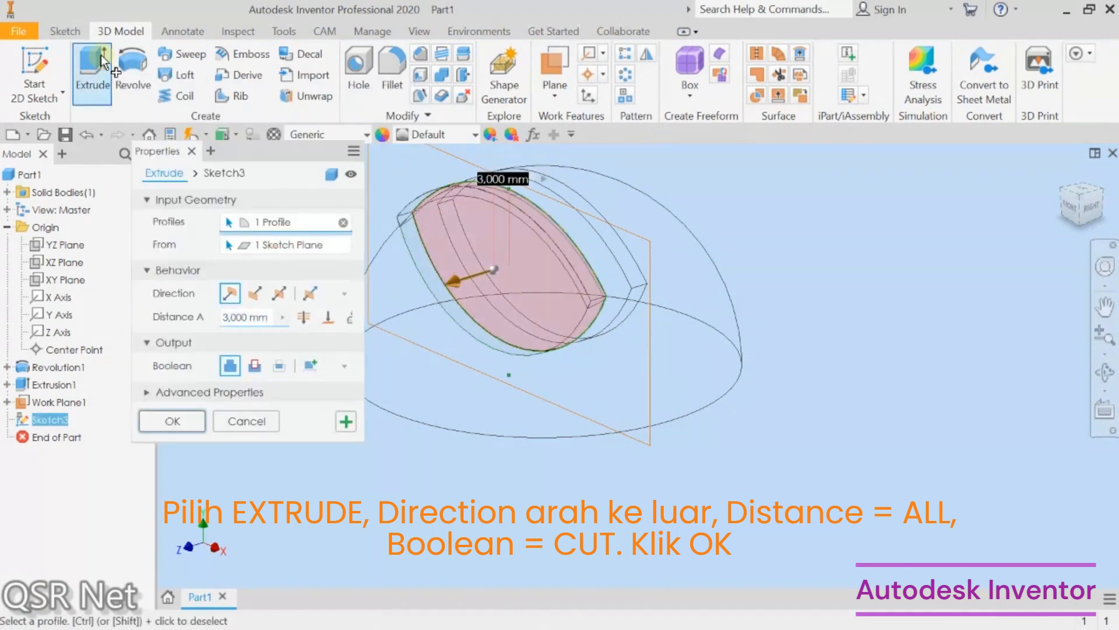
# Step: Cut-extrude the enclosed profile through all, directed outward away from the hemisphere's center
pyautogui.click(304, 318)
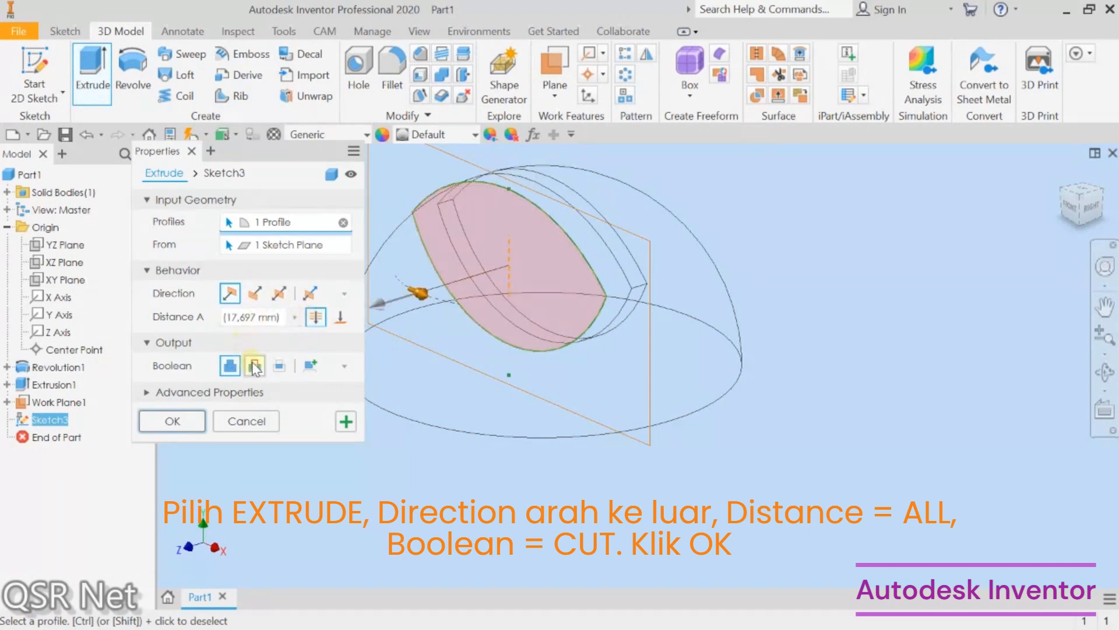
pyautogui.click(255, 367)
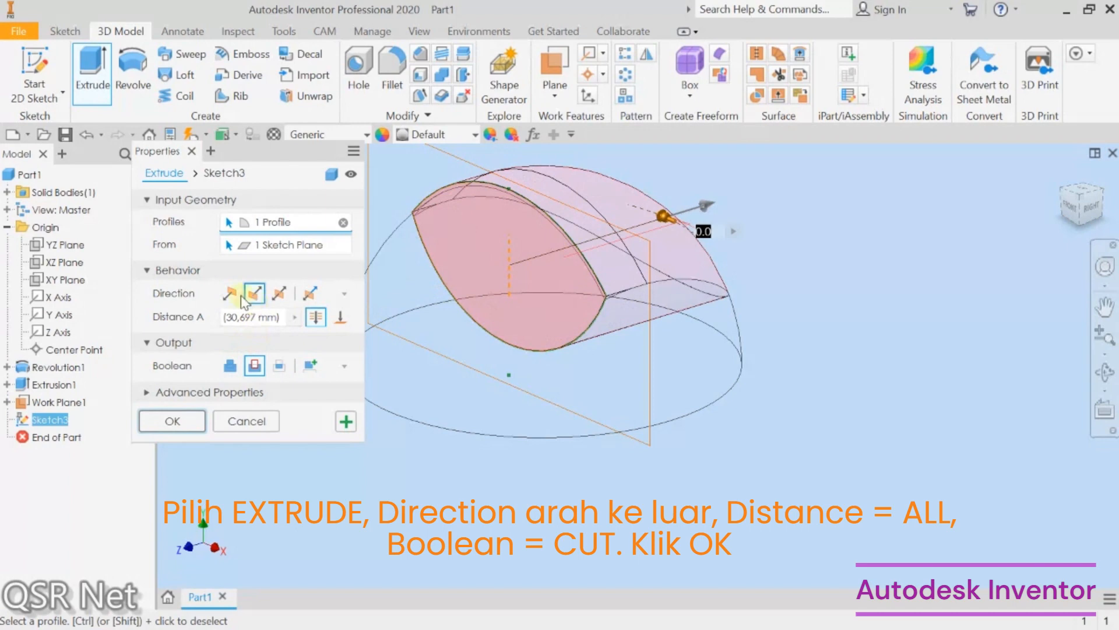
pyautogui.click(231, 295)
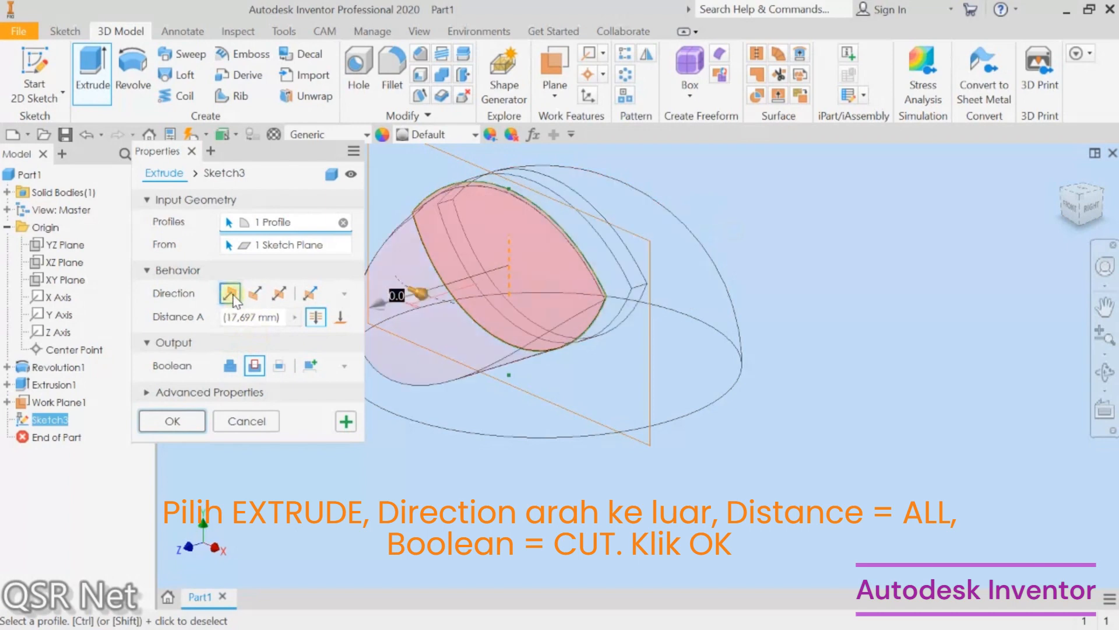
pyautogui.click(179, 417)
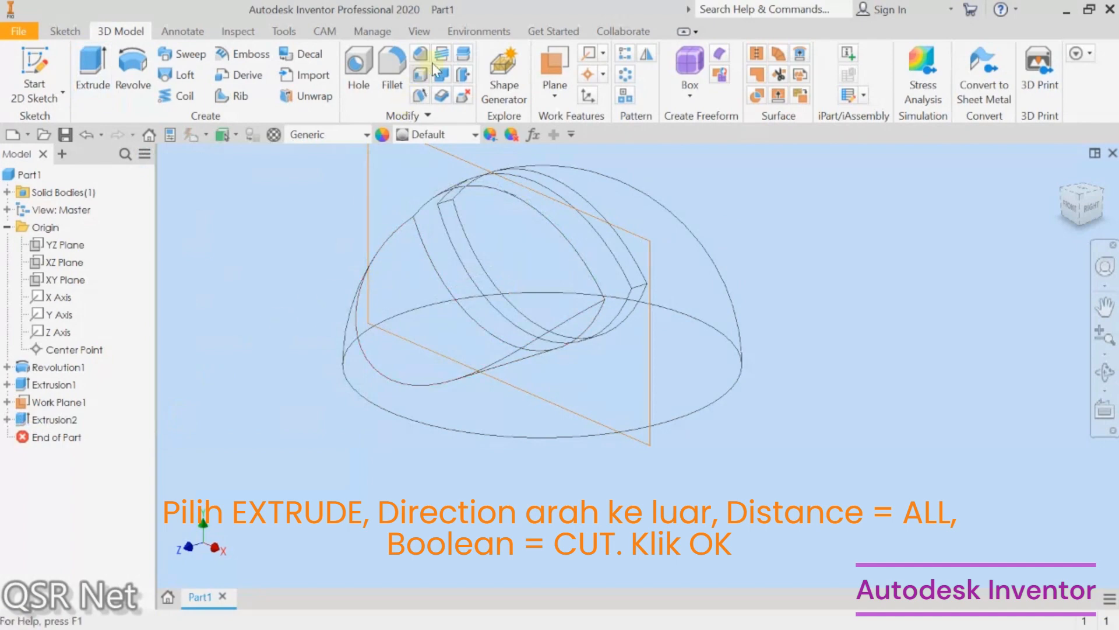
# Step: Switch the visual style back to a shaded display
pyautogui.click(432, 37)
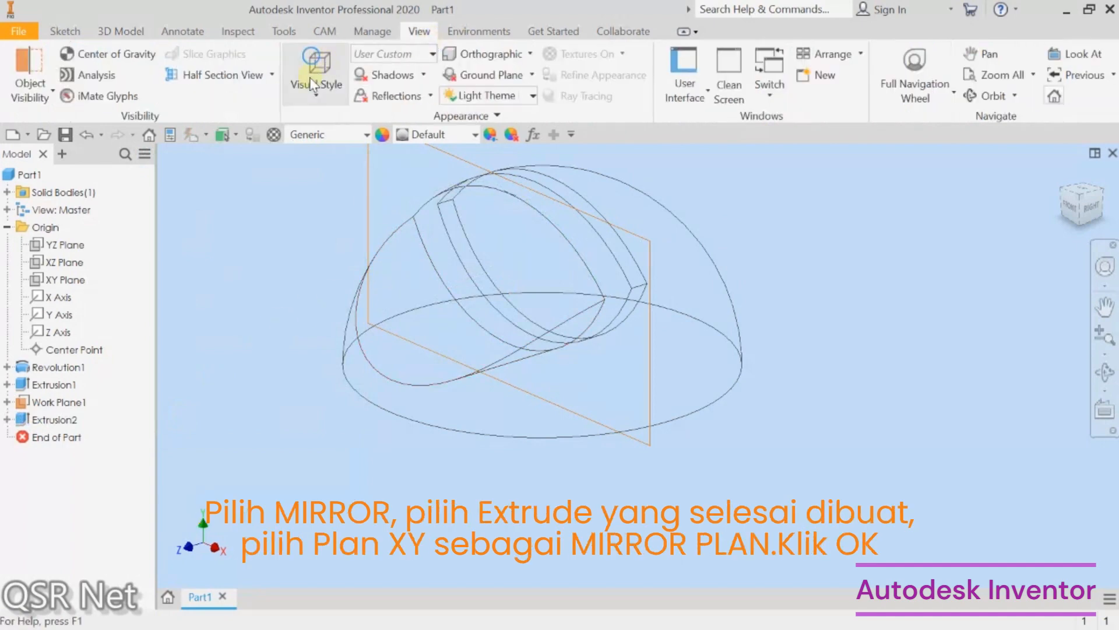
pyautogui.click(309, 77)
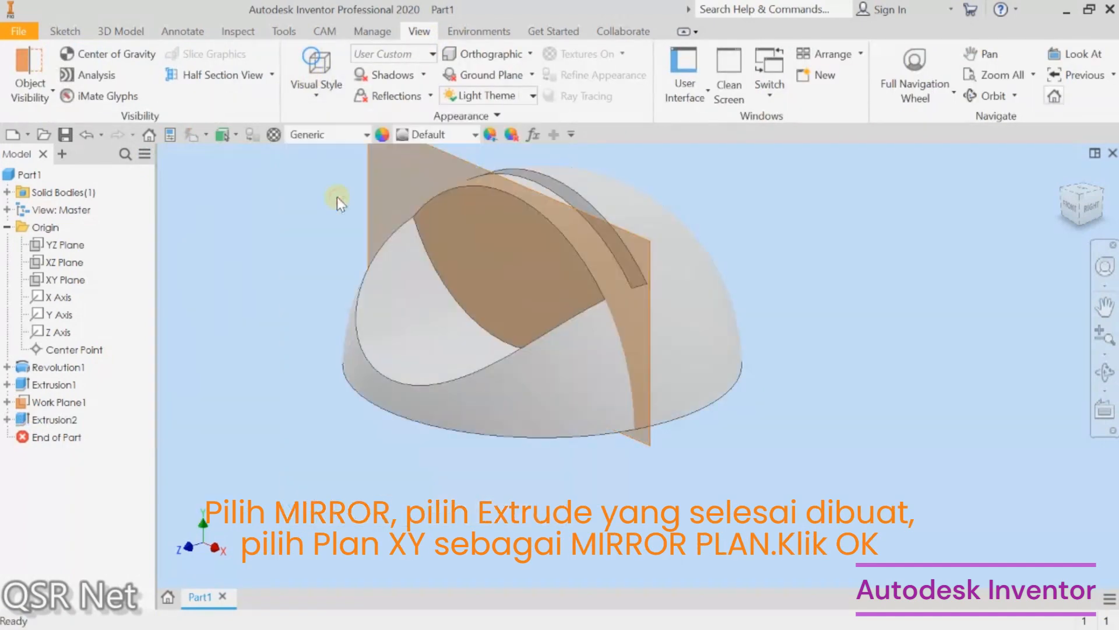
# Step: Mirror the second cut extrusion about the XY plane
pyautogui.click(337, 197)
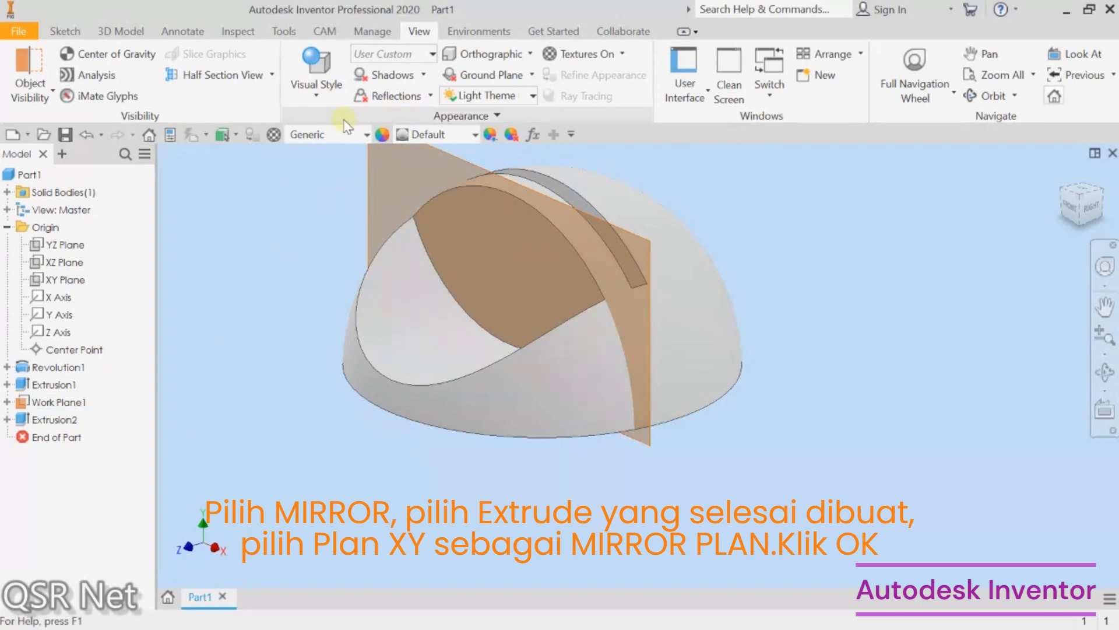
pyautogui.click(61, 30)
pyautogui.click(99, 32)
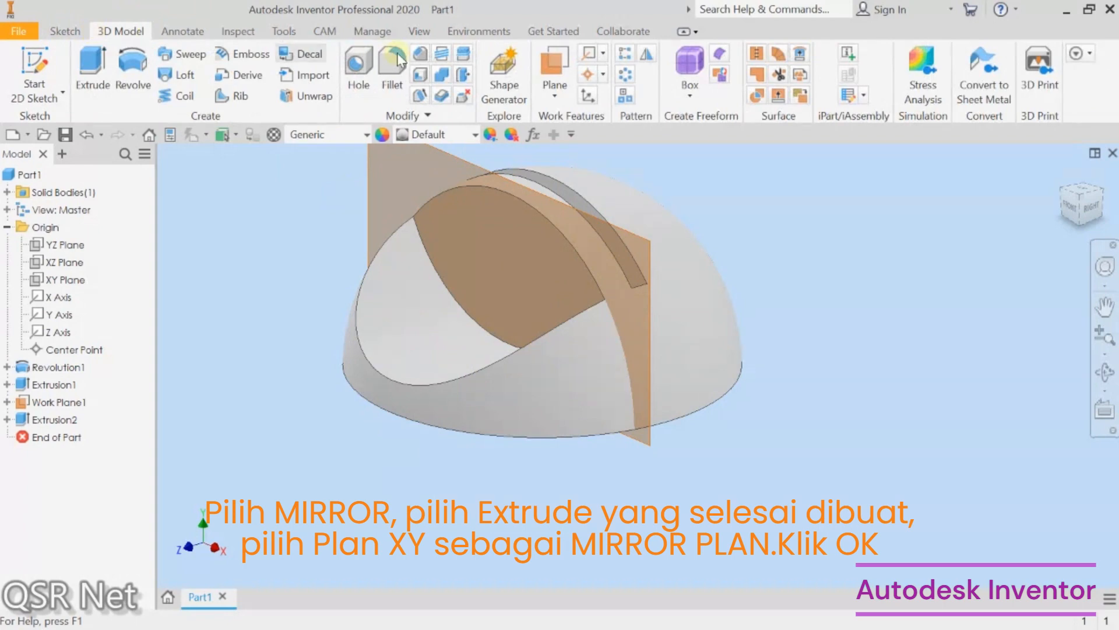
pyautogui.click(647, 54)
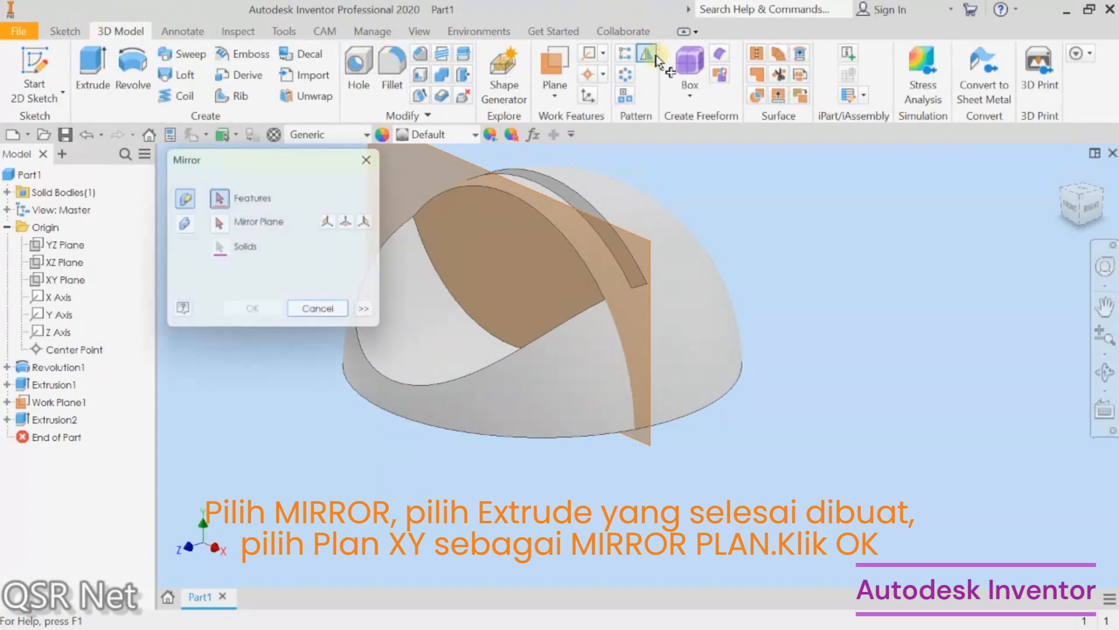
pyautogui.click(67, 420)
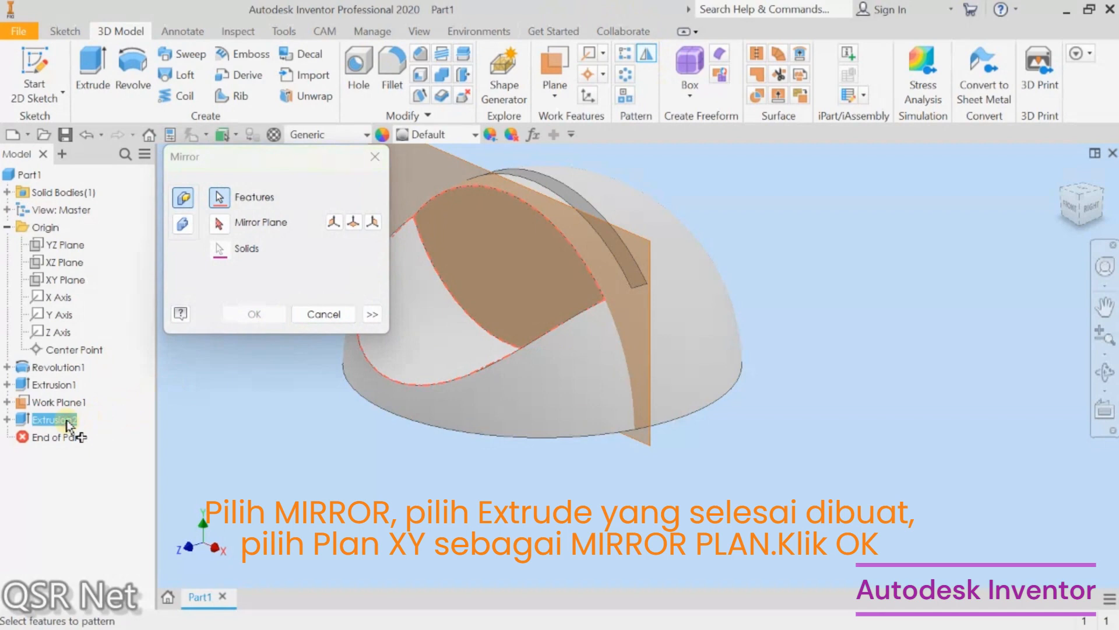
pyautogui.click(219, 223)
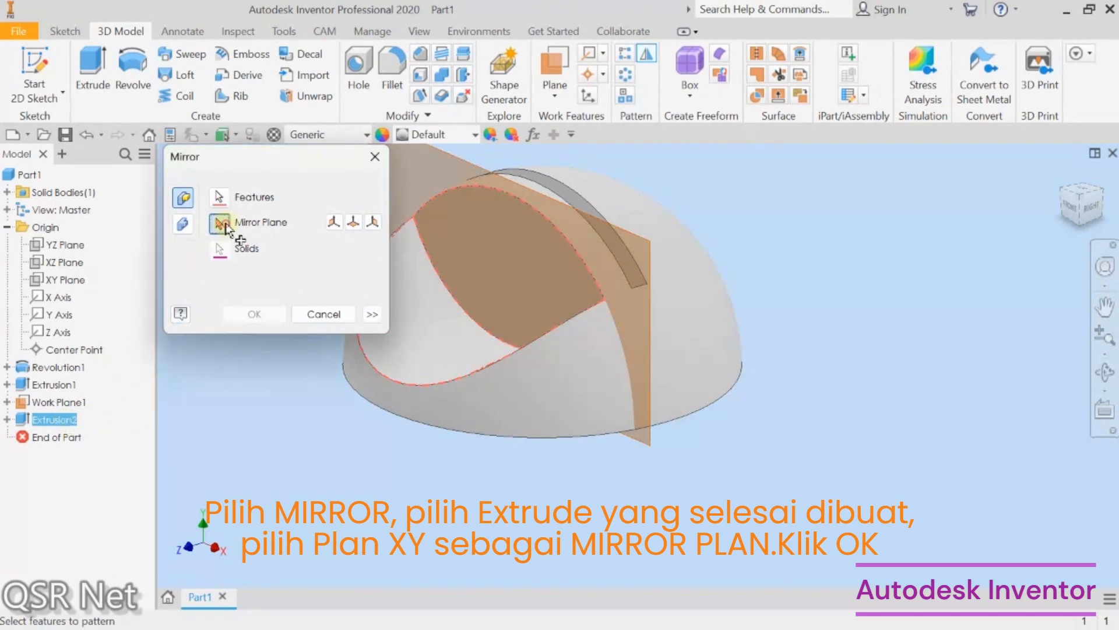
pyautogui.click(82, 275)
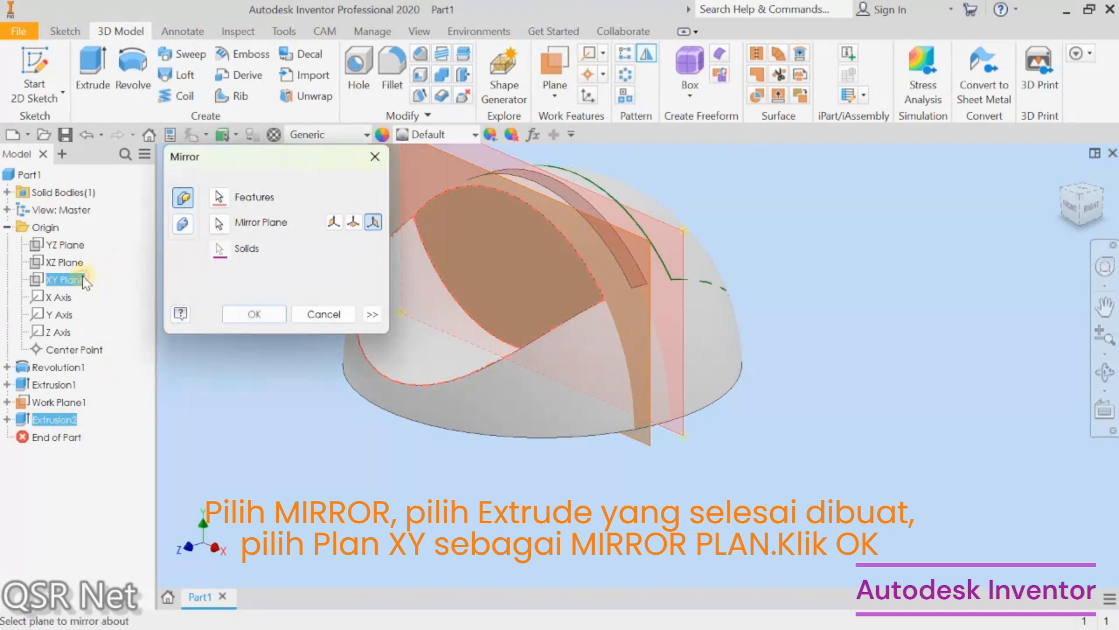
pyautogui.click(266, 313)
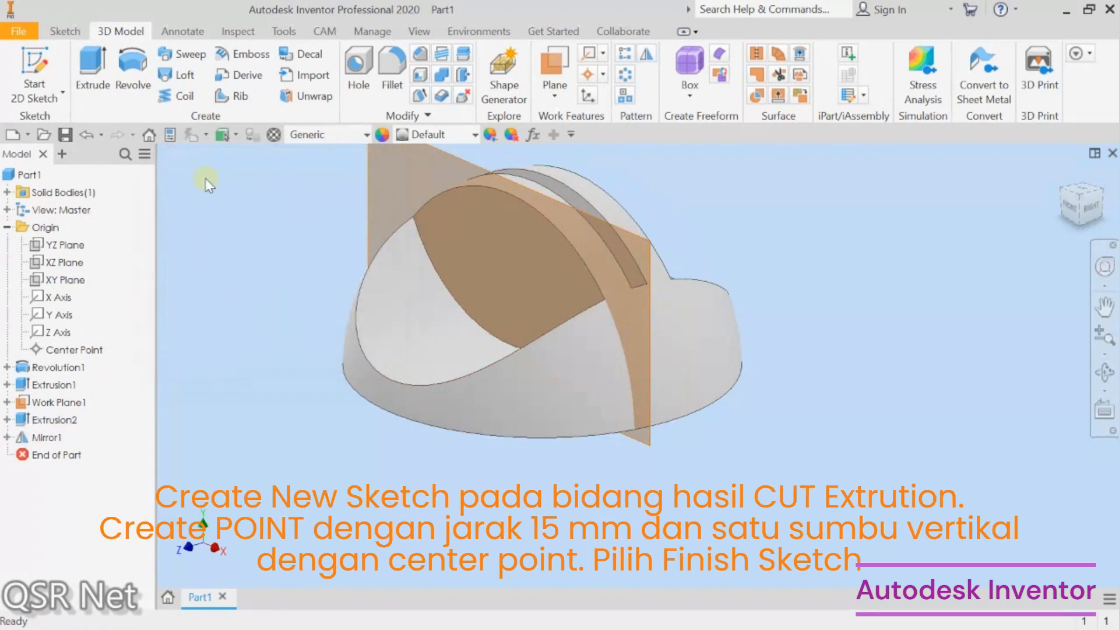
# Step: Start a sketch on the cut's flat face and place a point directly above the center point
pyautogui.click(49, 64)
pyautogui.click(486, 245)
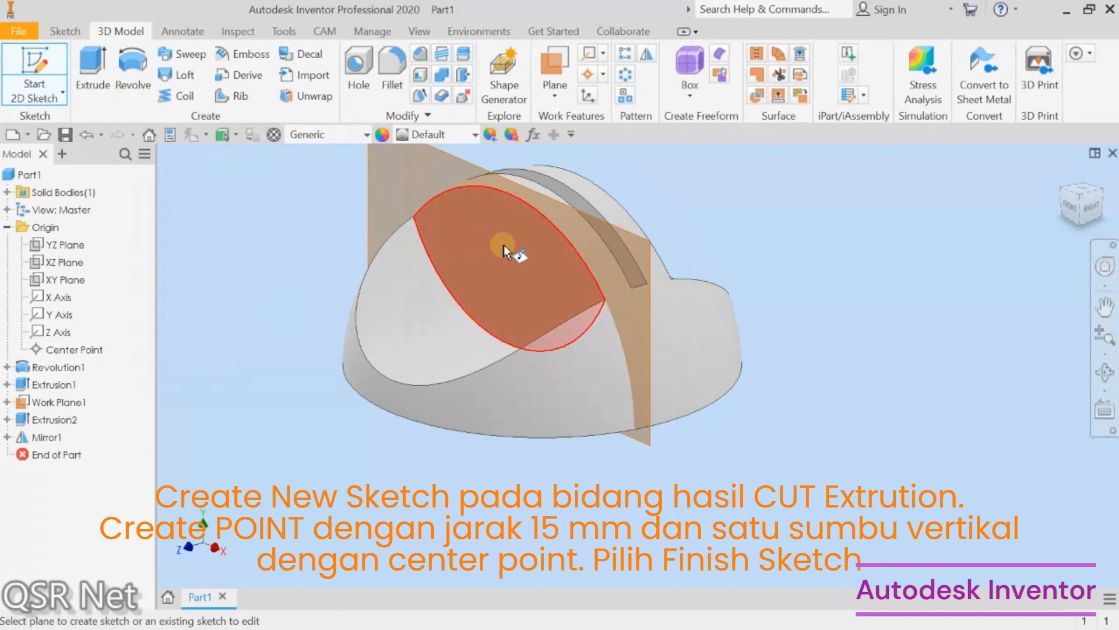
pyautogui.click(502, 245)
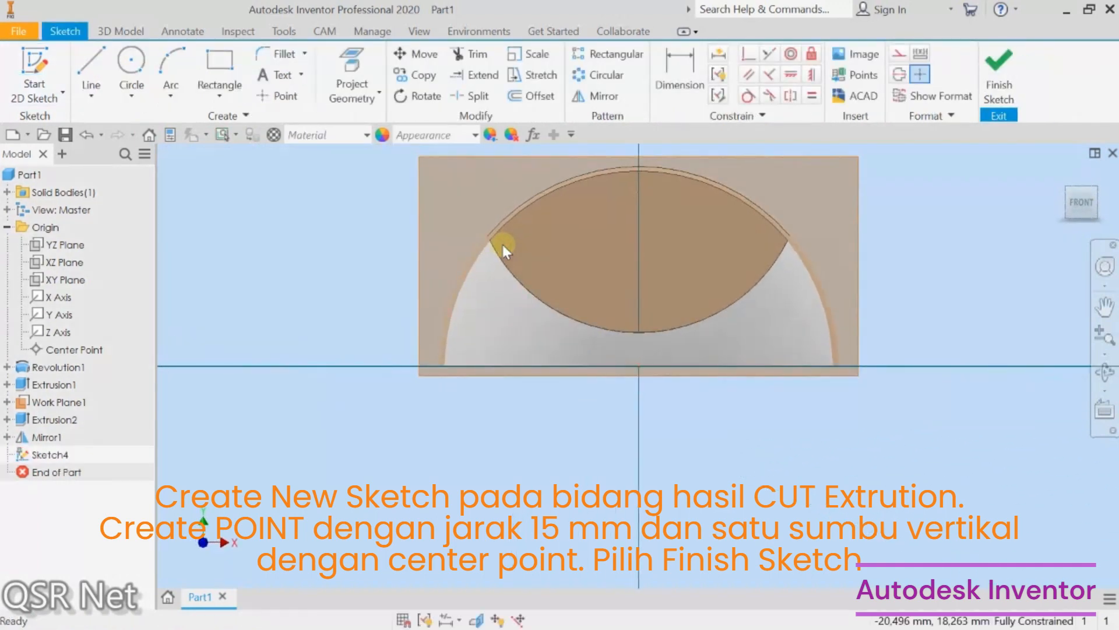
pyautogui.click(276, 94)
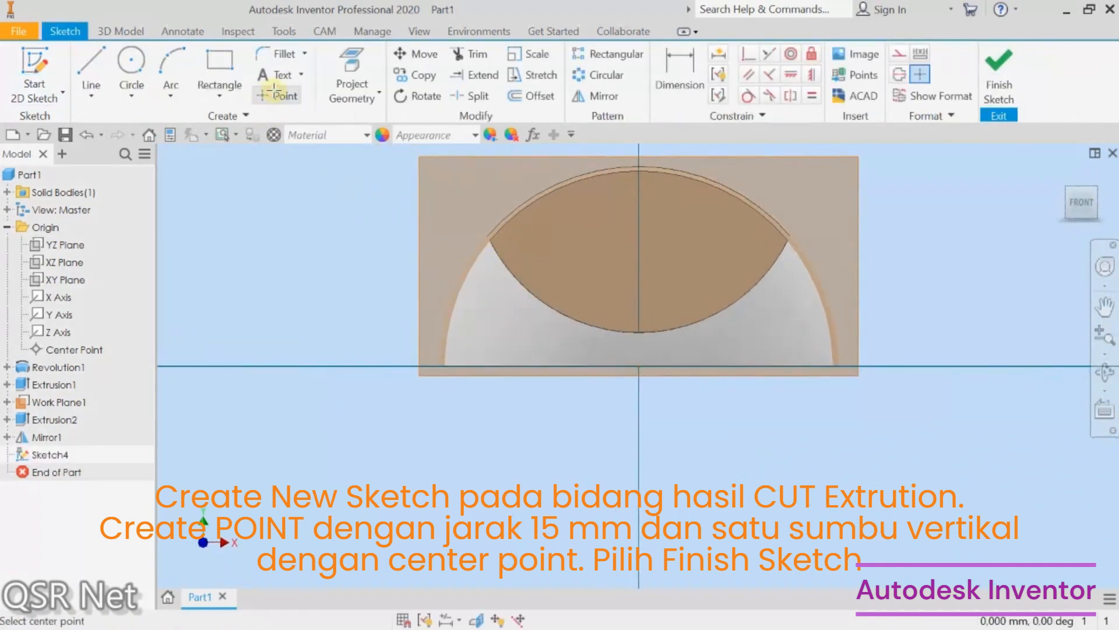
pyautogui.click(638, 260)
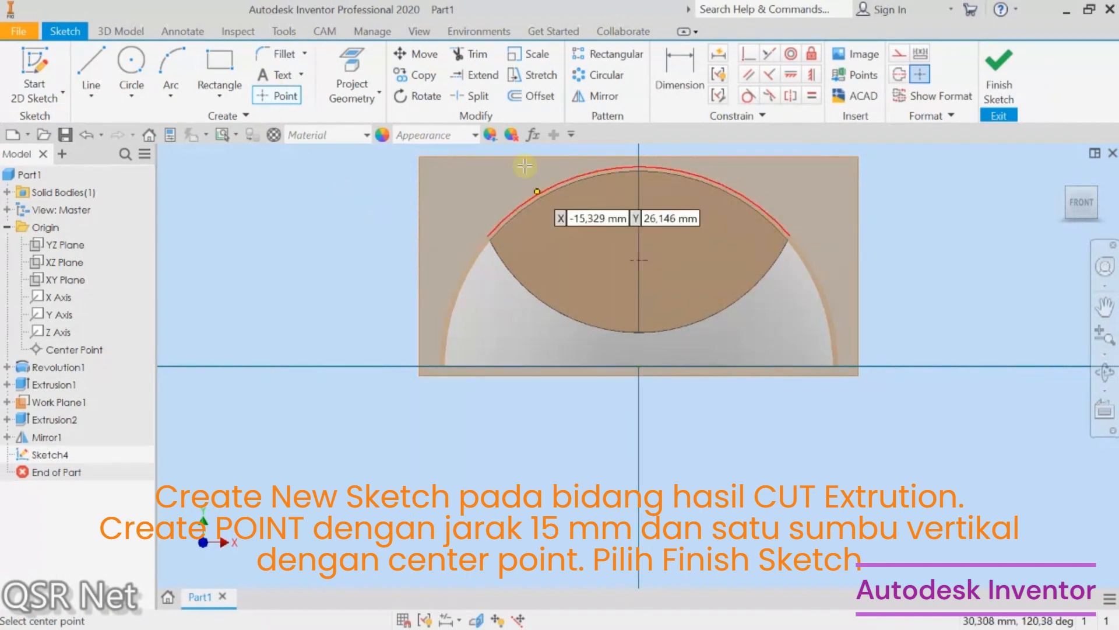
# Step: Dimension the point's vertical distance from the horizontal axis to 15 mm
pyautogui.click(677, 75)
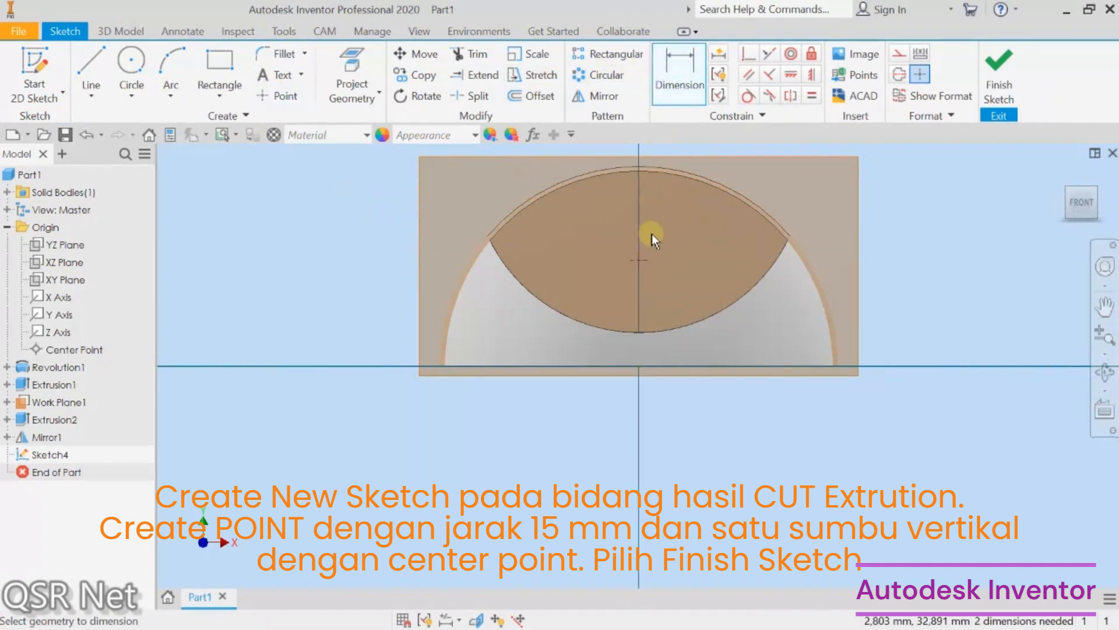
pyautogui.click(638, 259)
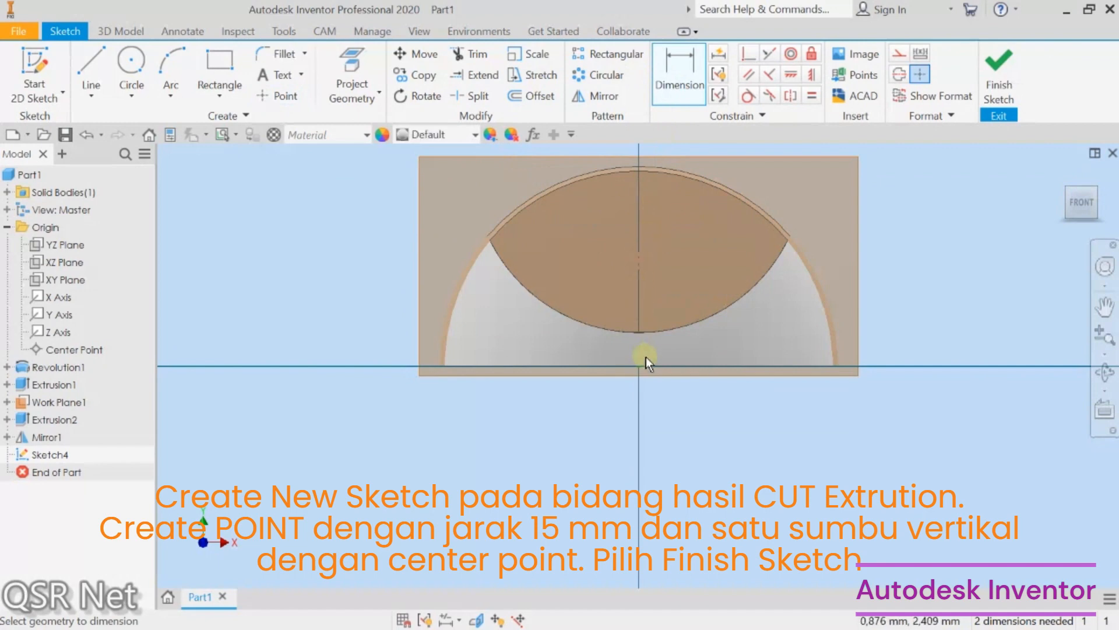
pyautogui.click(641, 368)
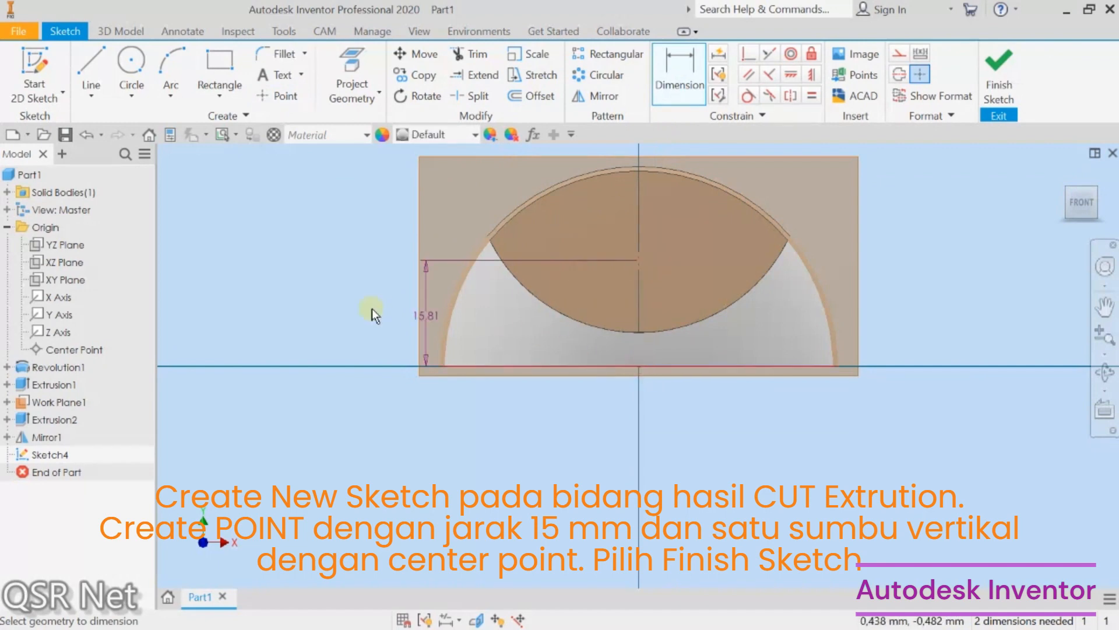
pyautogui.click(341, 308)
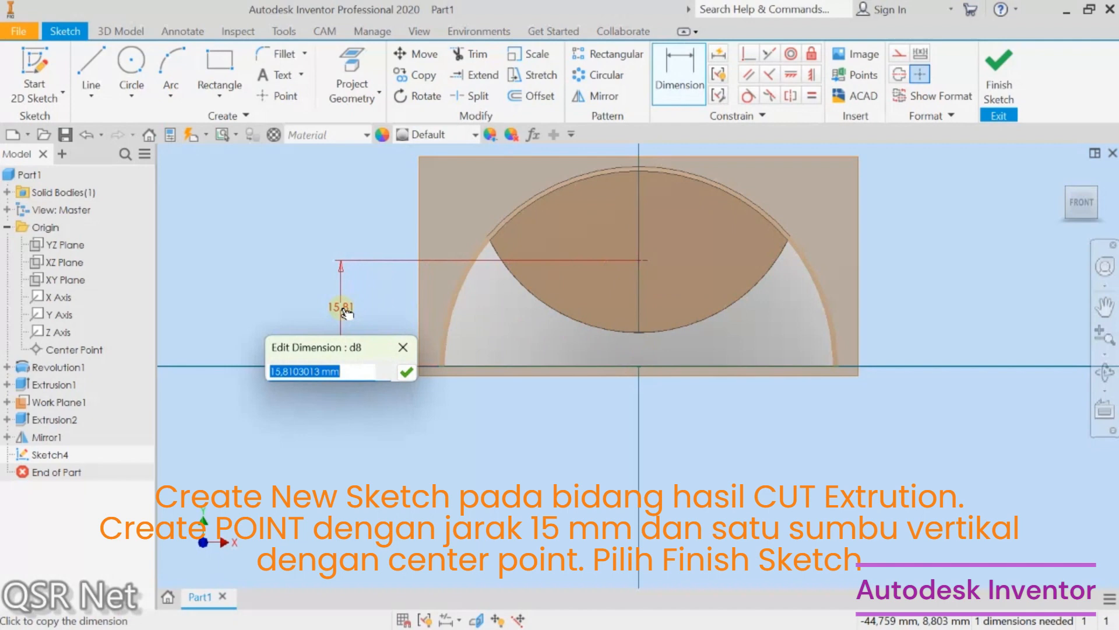
pyautogui.write('15')
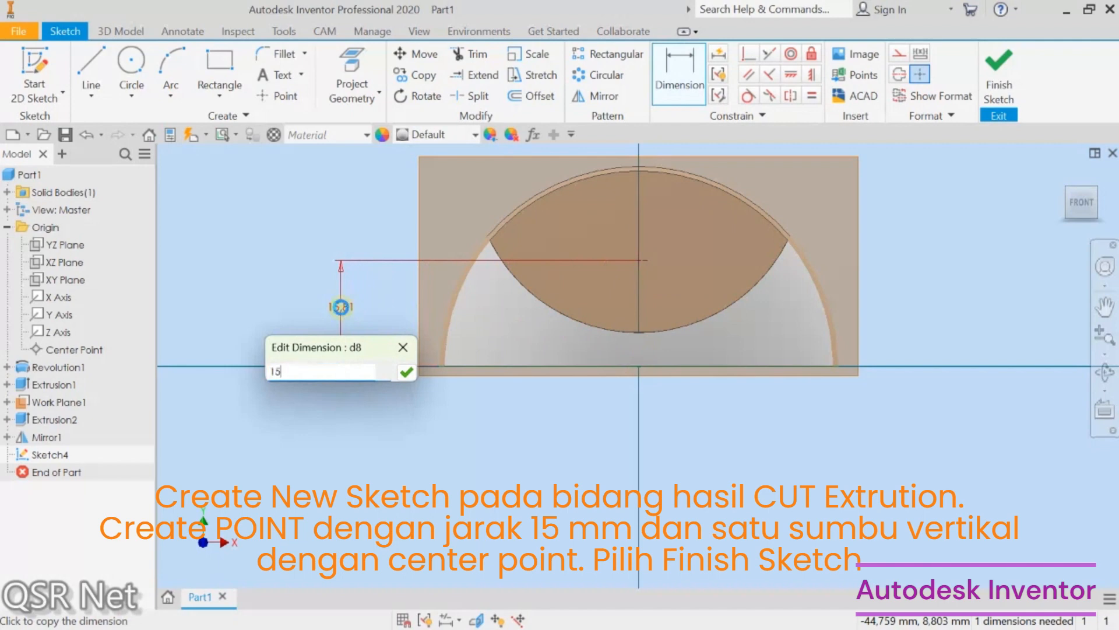
pyautogui.press('Return')
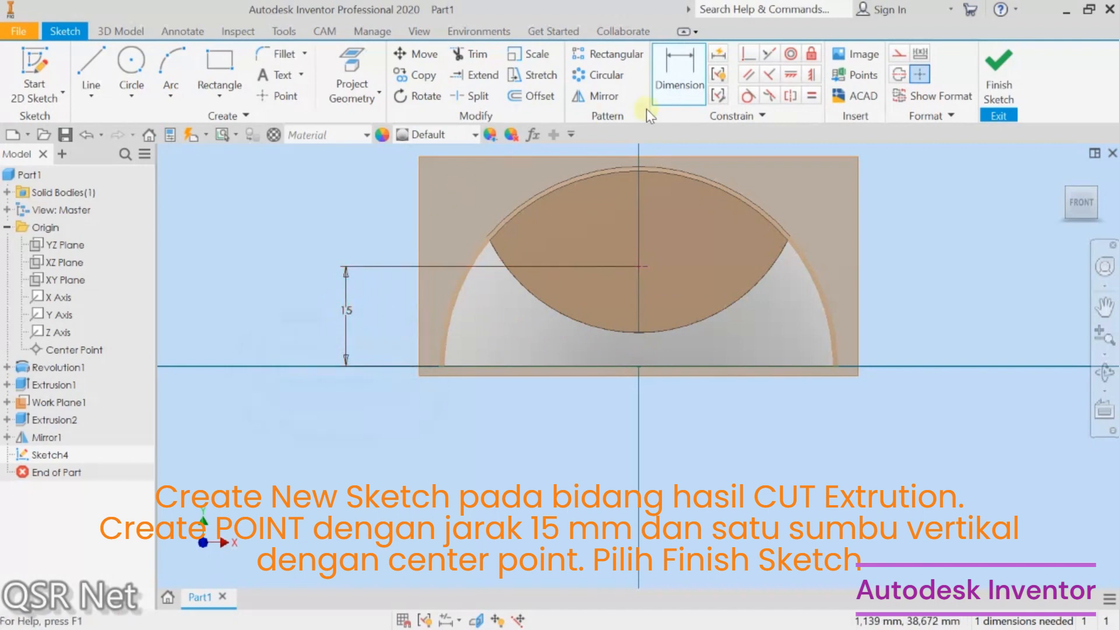
# Step: Constrain the point vertically to the center point, then finish the sketch
pyautogui.click(815, 74)
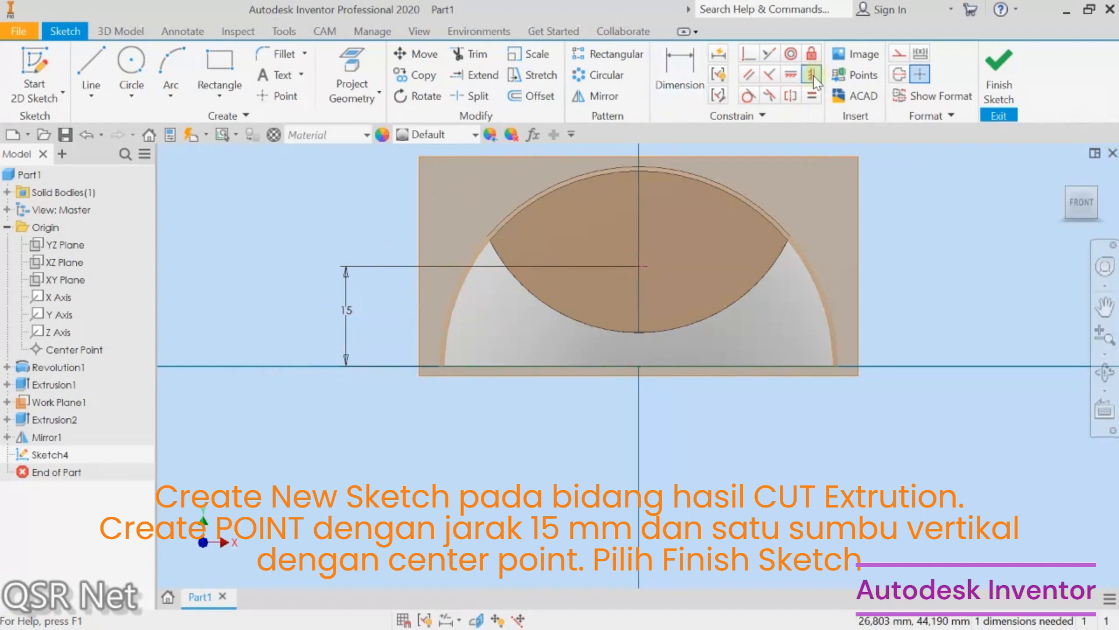
pyautogui.click(645, 265)
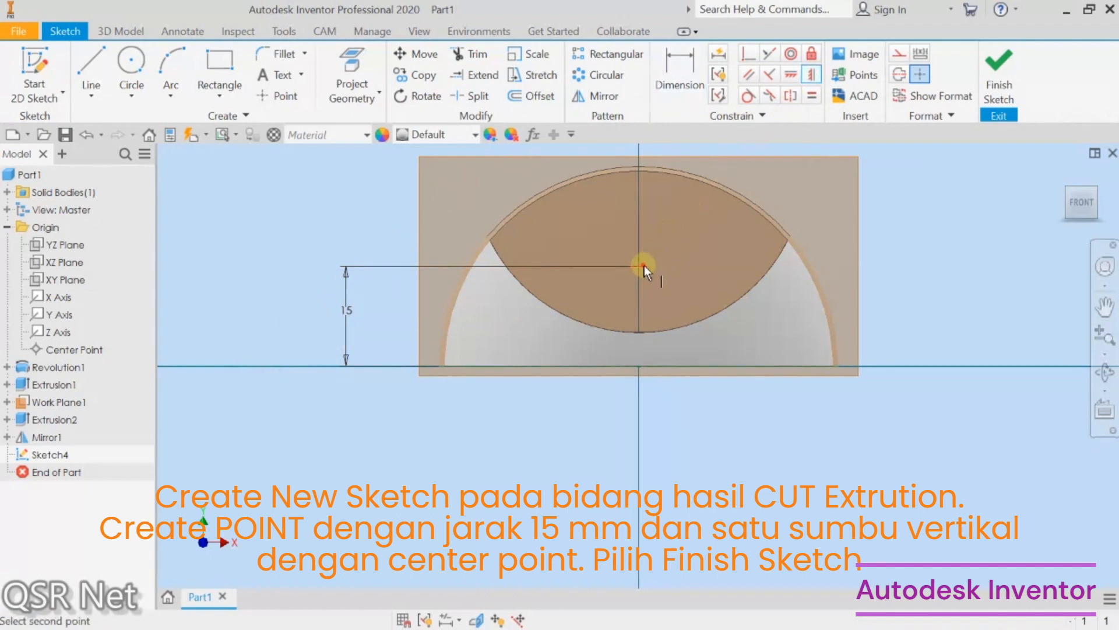
pyautogui.click(640, 366)
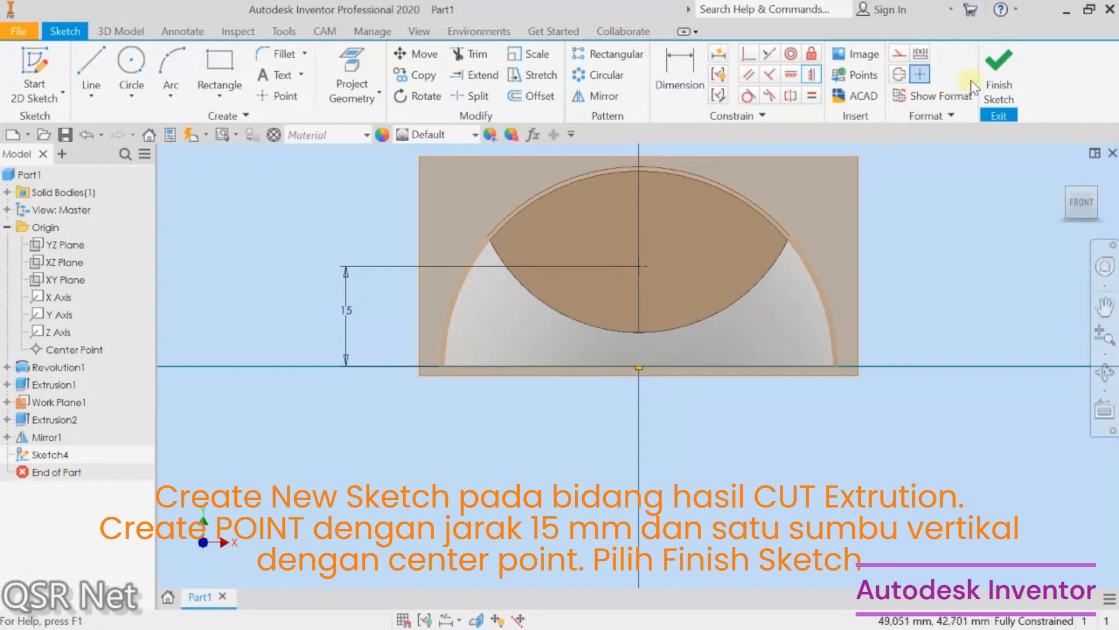
pyautogui.click(996, 77)
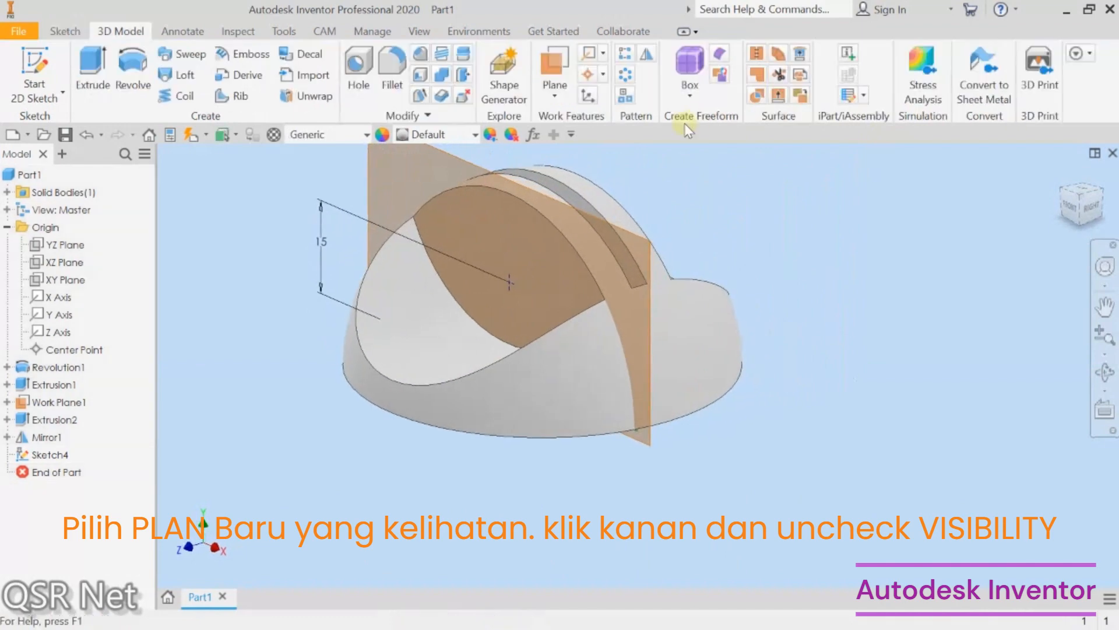
# Step: Hide the first work plane by turning off its visibility
pyautogui.click(463, 165)
pyautogui.rightClick(463, 160)
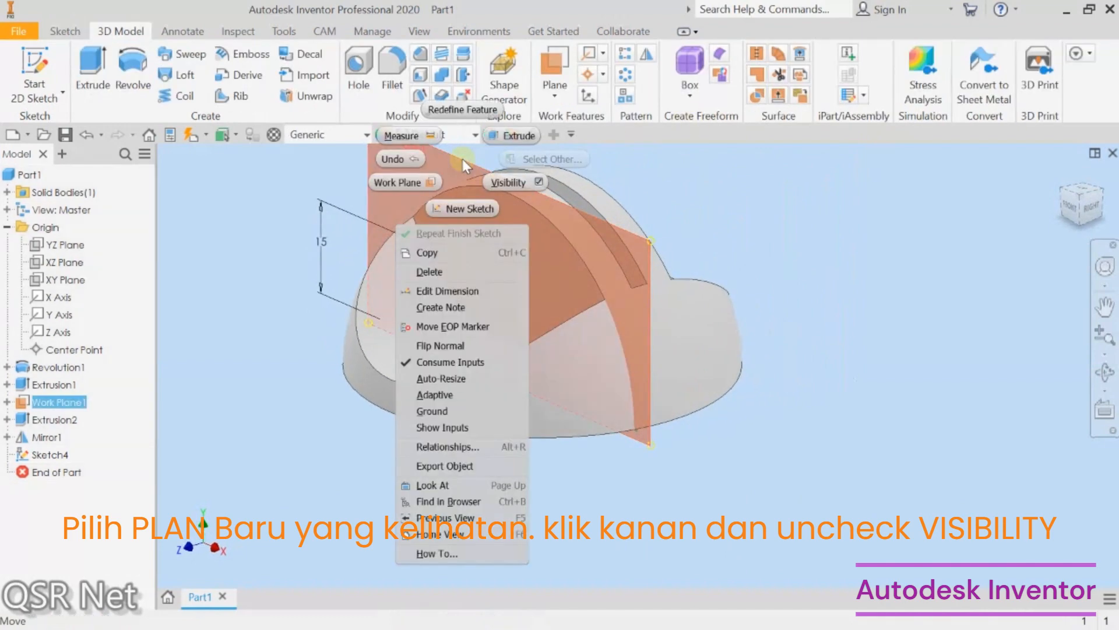
pyautogui.click(494, 179)
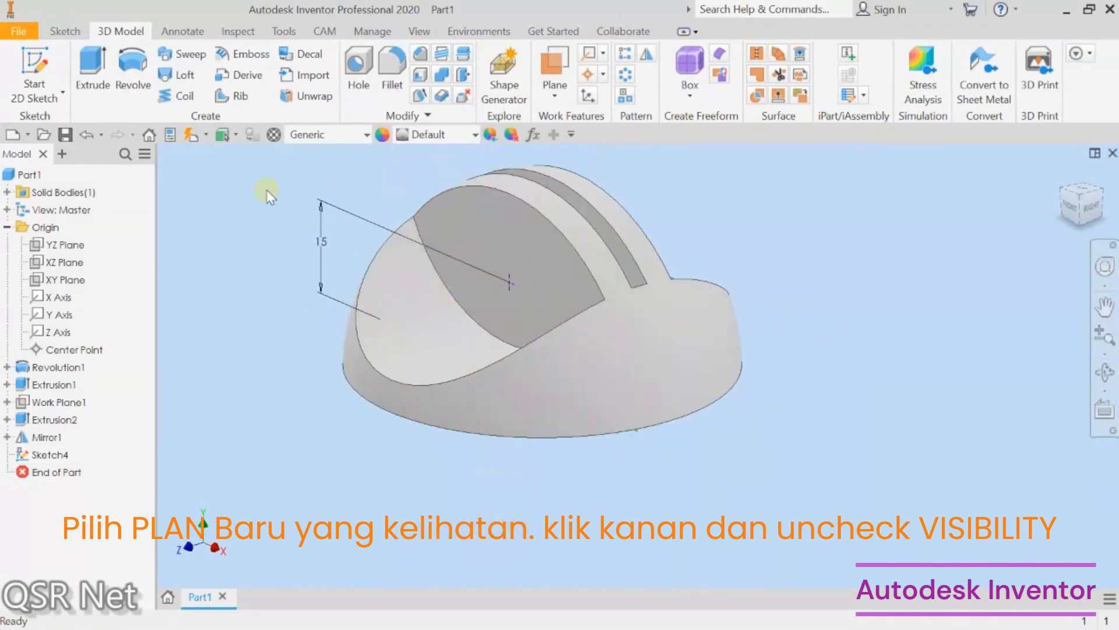
# Step: Create a simple 5 mm hole without a seat at the sketch point, through all
pyautogui.click(359, 53)
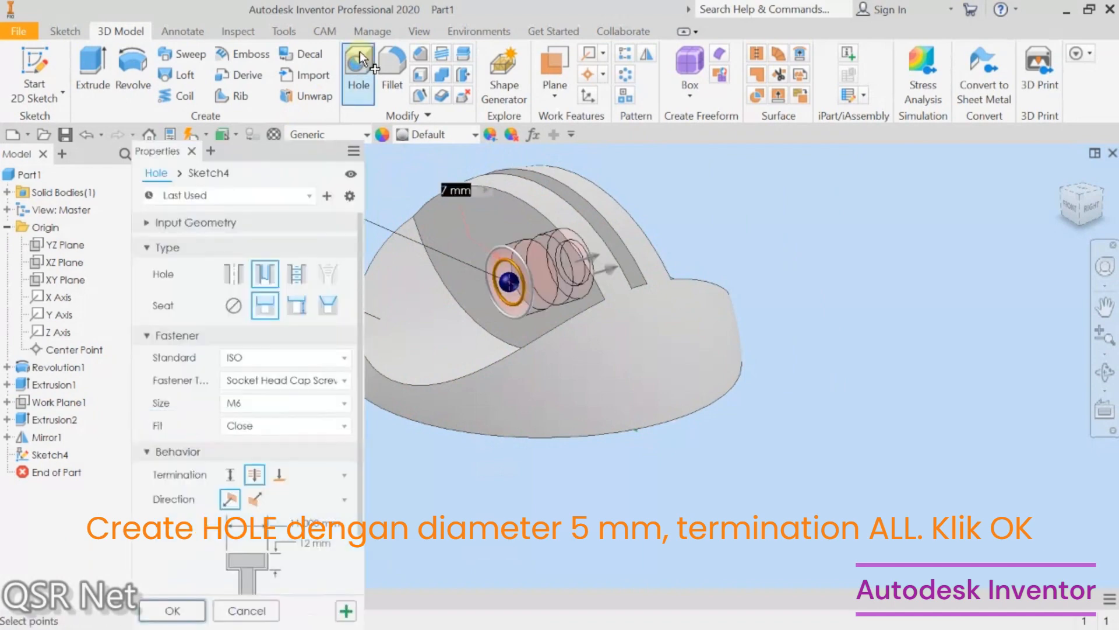
pyautogui.write('5')
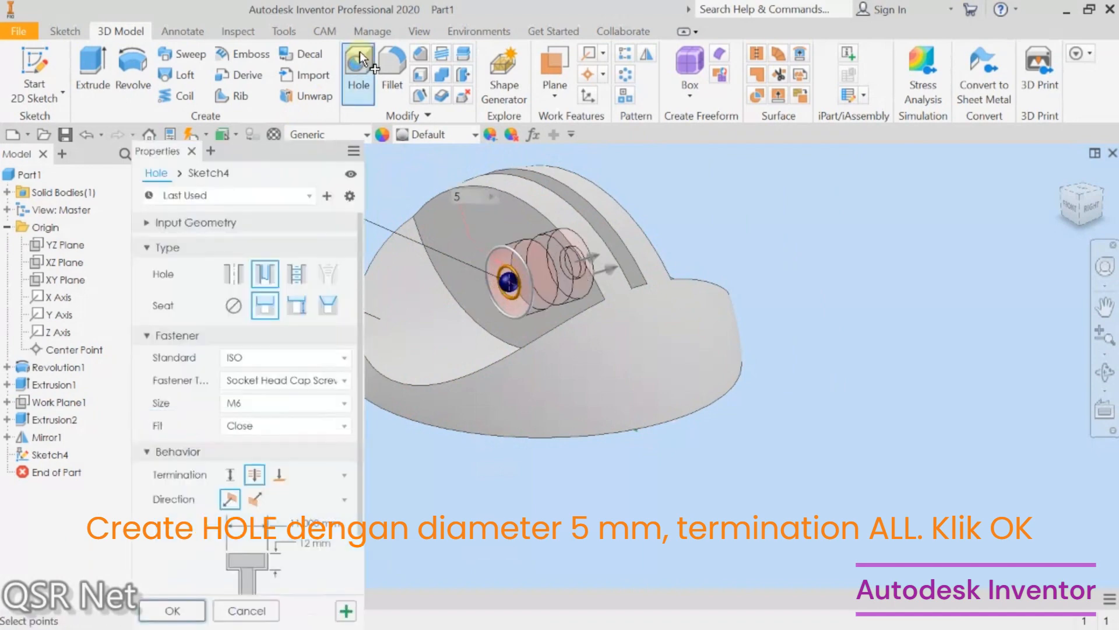
pyautogui.click(232, 273)
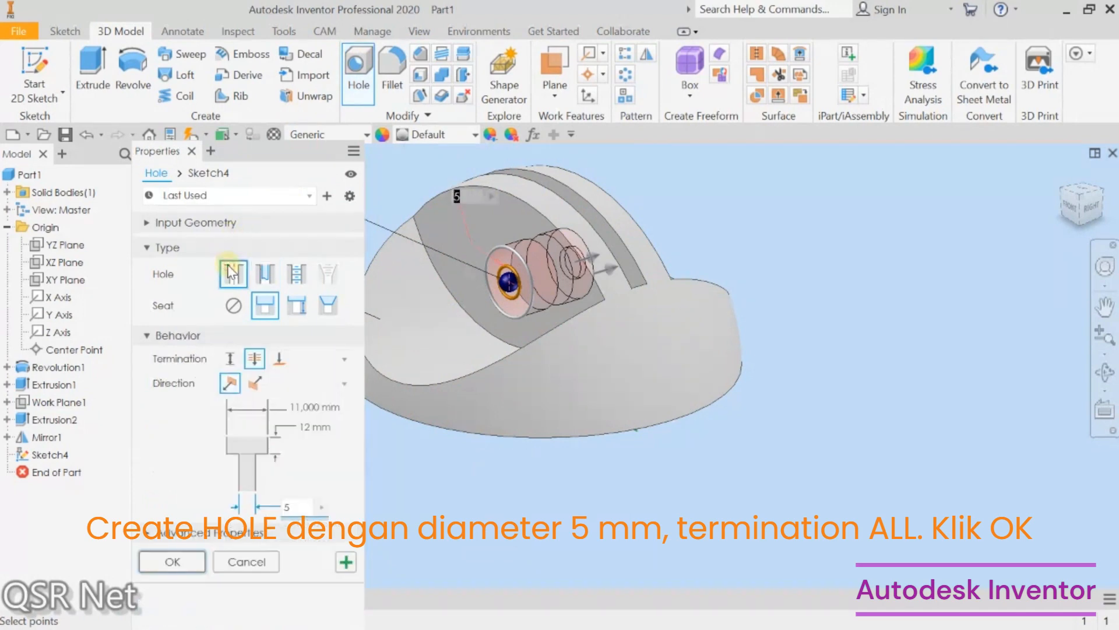
pyautogui.click(234, 305)
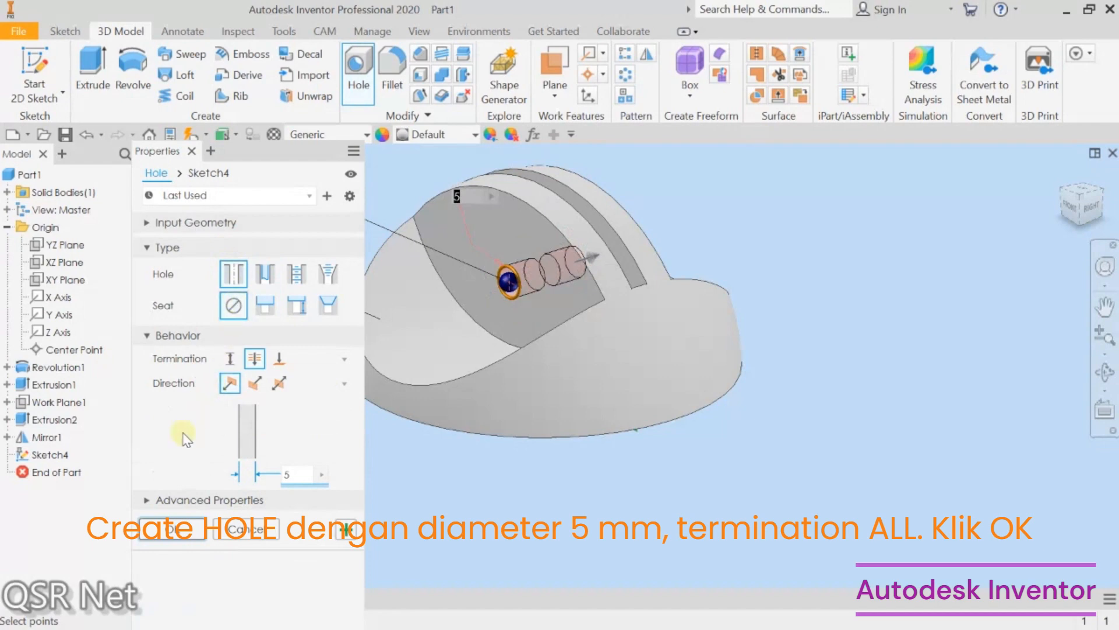
pyautogui.click(172, 529)
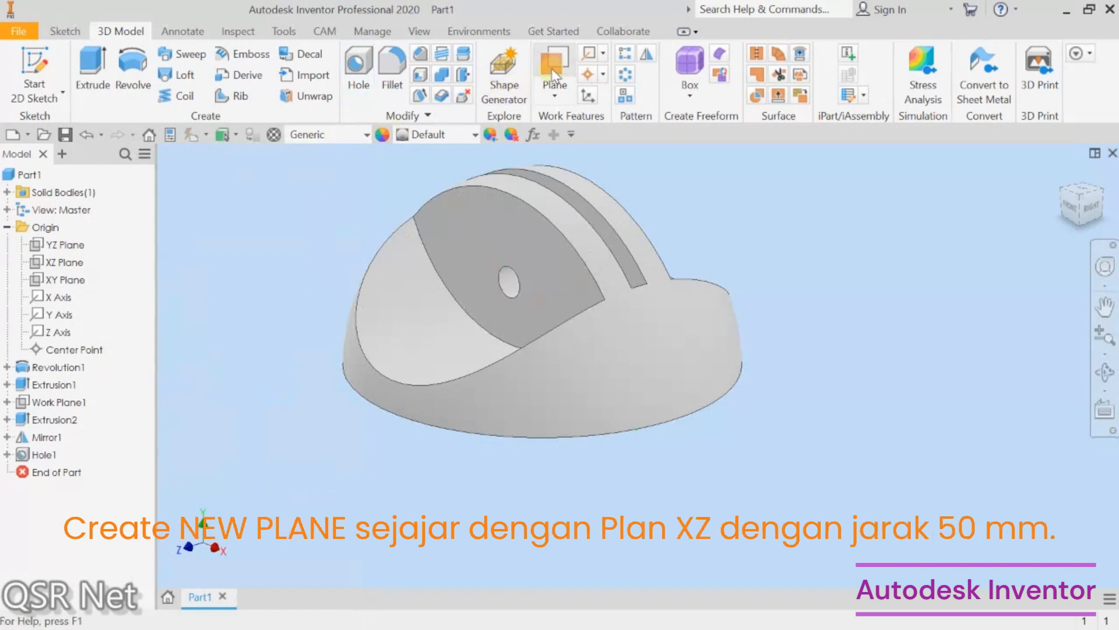
# Step: Create a work plane offset 50 mm from the XZ plane
pyautogui.click(558, 55)
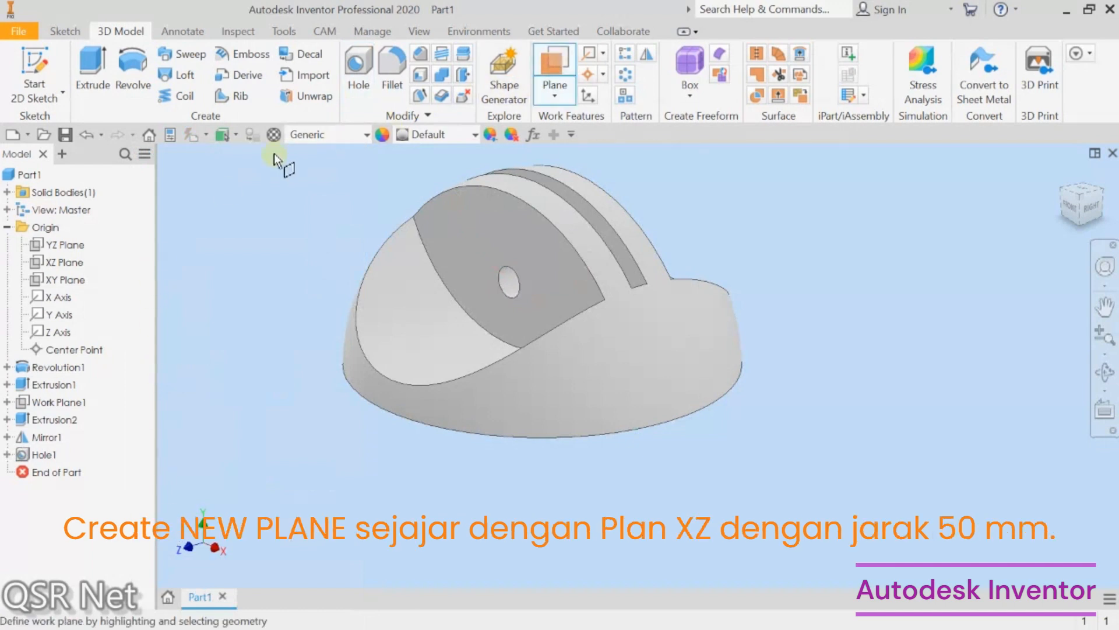
pyautogui.click(83, 260)
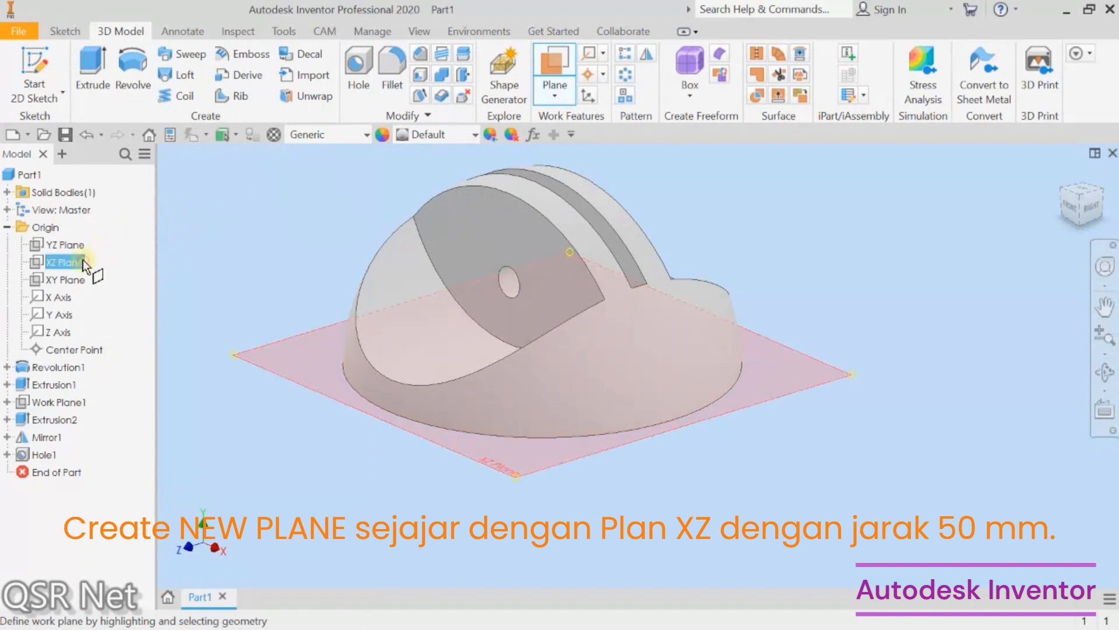
pyautogui.moveTo(281, 358); pyautogui.dragTo(286, 299)
pyautogui.write('50')
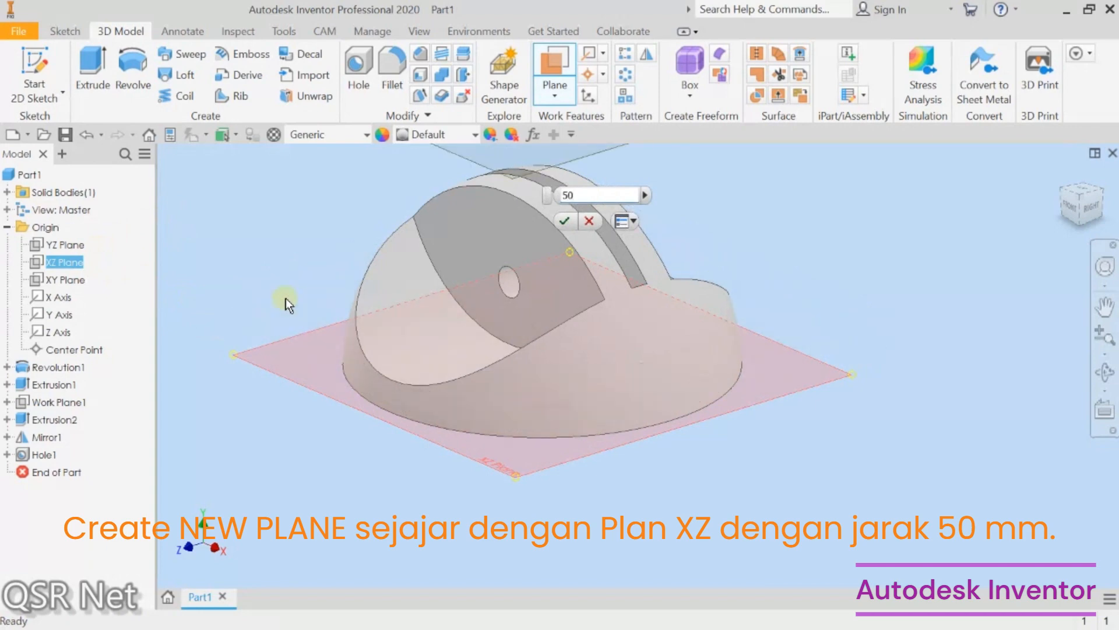
pyautogui.press('Return')
# Step: Start a new 2D sketch on the offset work plane
pyautogui.scroll(-5, 316, 320)
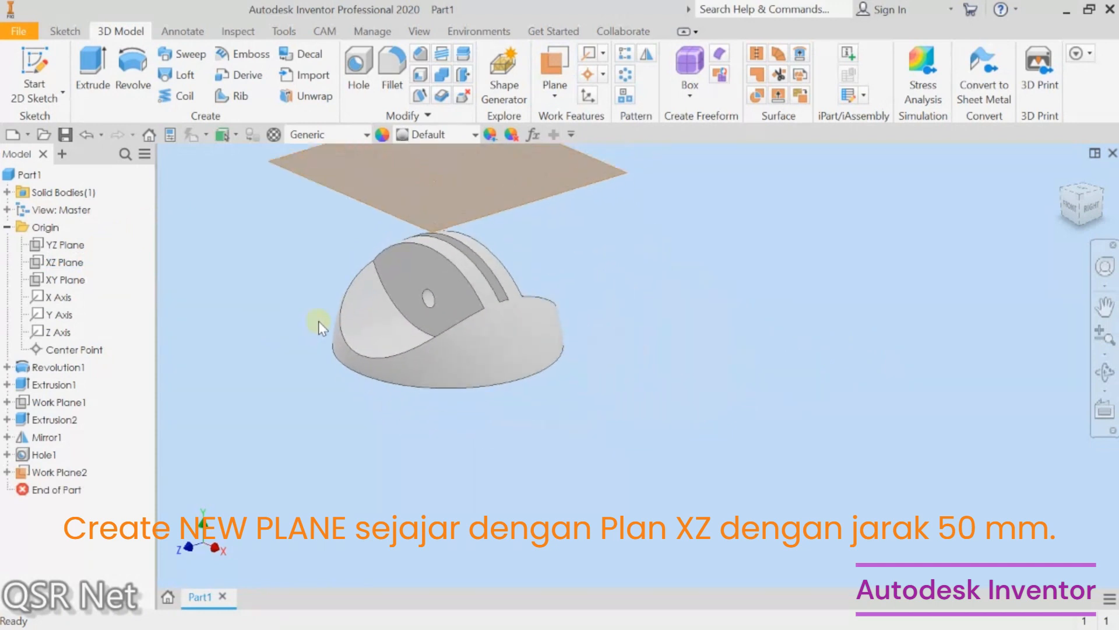
pyautogui.click(50, 64)
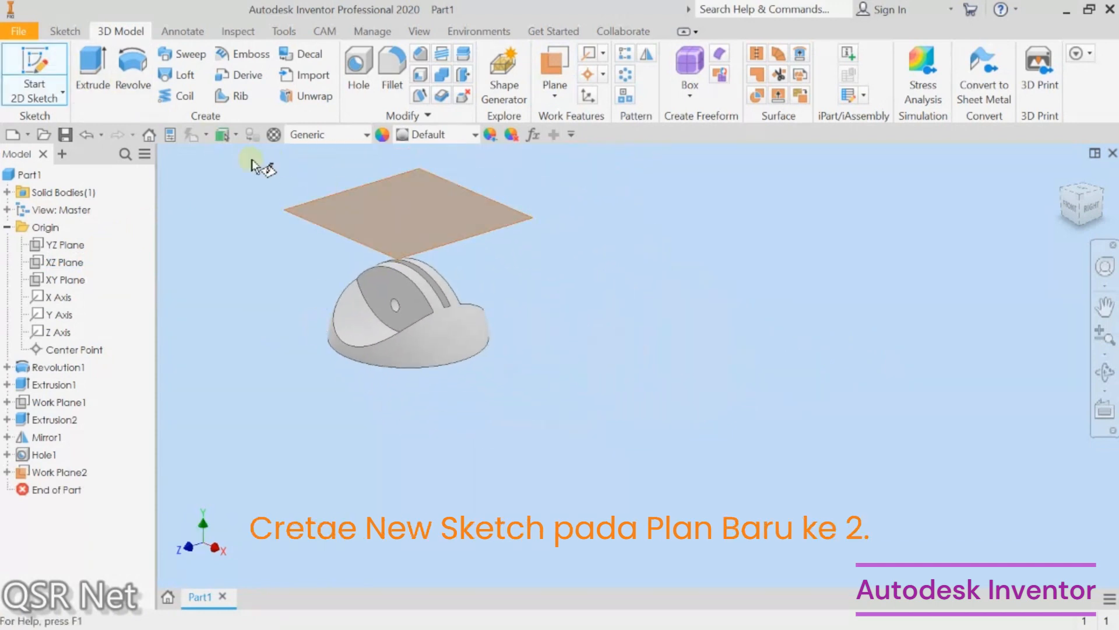
pyautogui.click(298, 214)
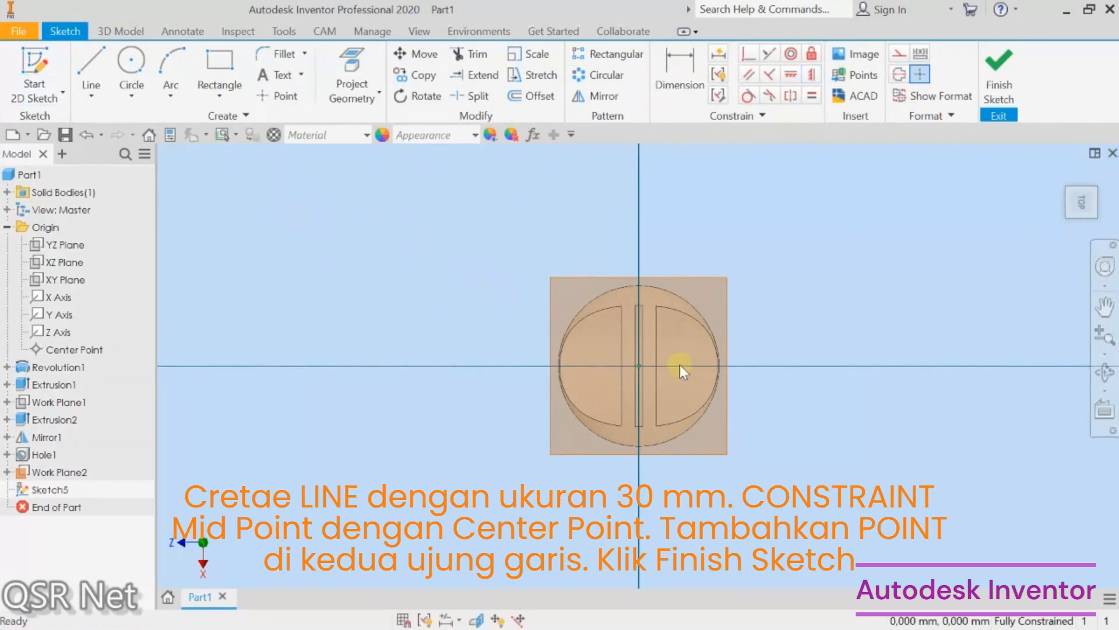
pyautogui.scroll(5, 679, 365)
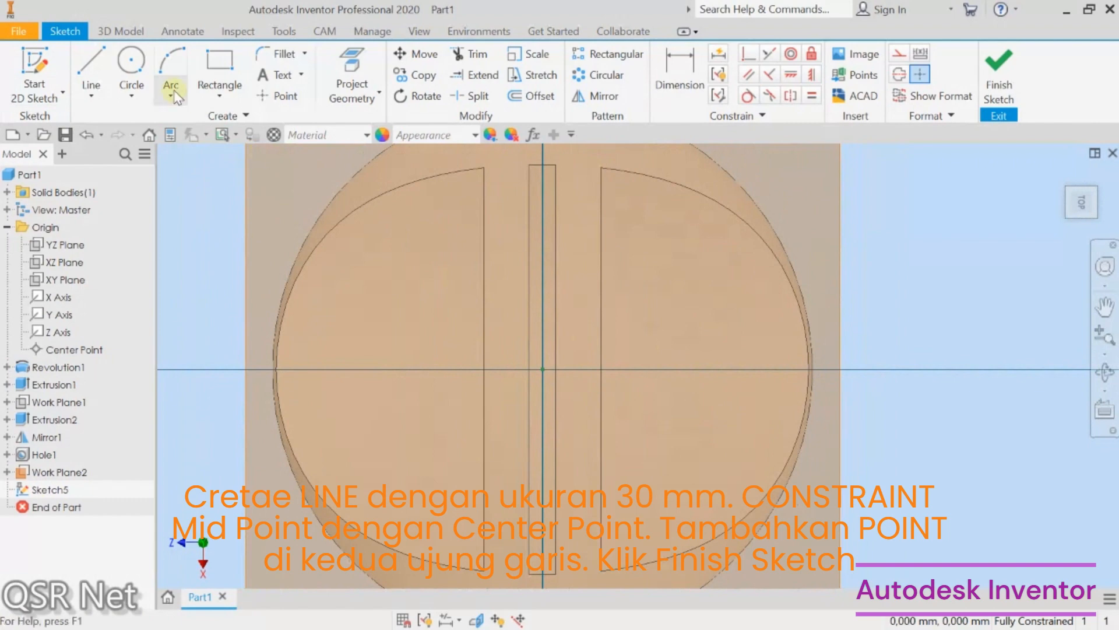
# Step: Draw a horizontal line 30 mm long along the horizontal axis of the new sketch
pyautogui.click(91, 64)
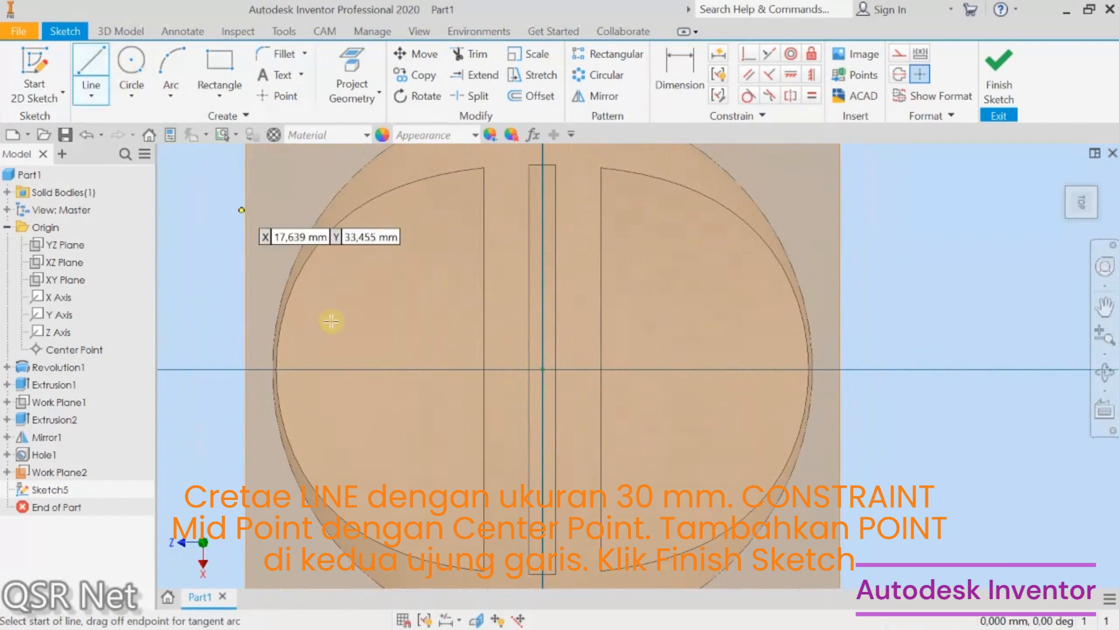
pyautogui.click(382, 370)
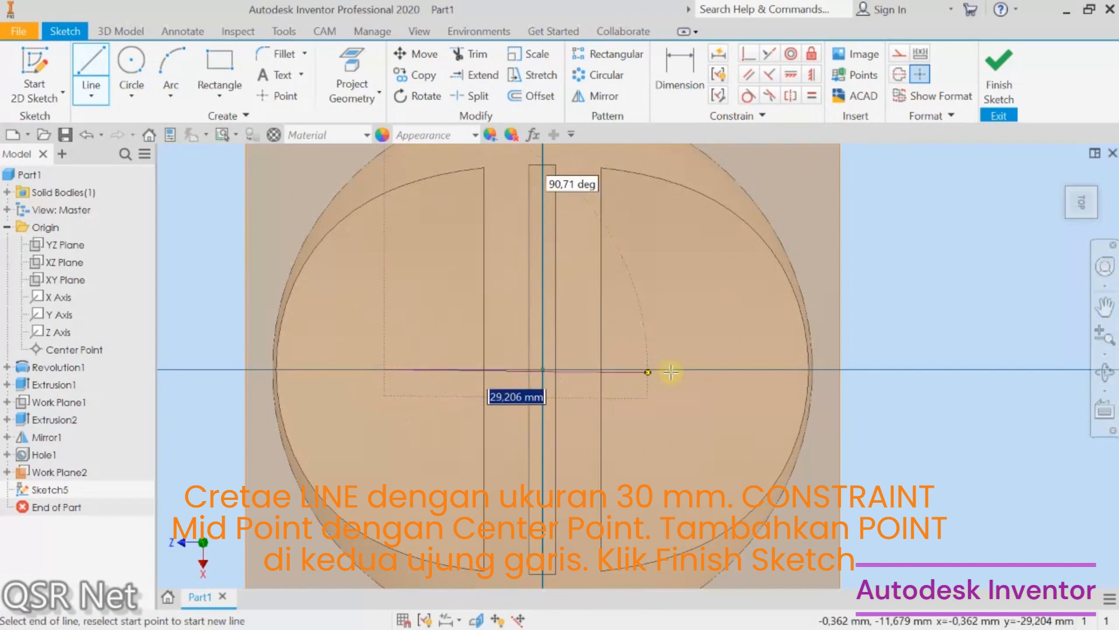
pyautogui.write('3')
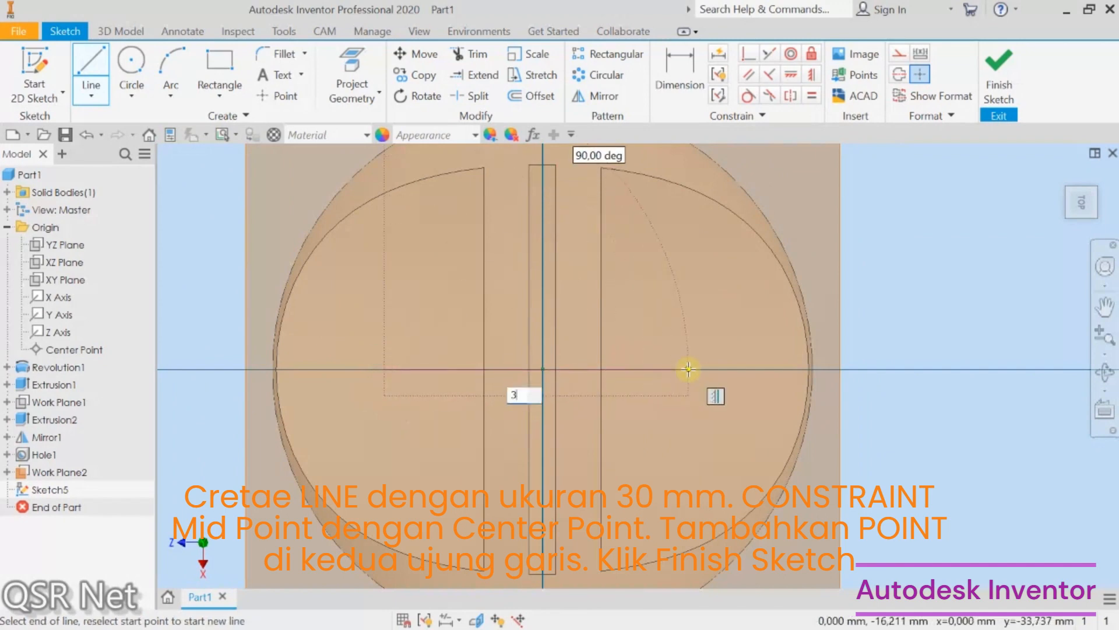
pyautogui.write('0')
pyautogui.press('Return')
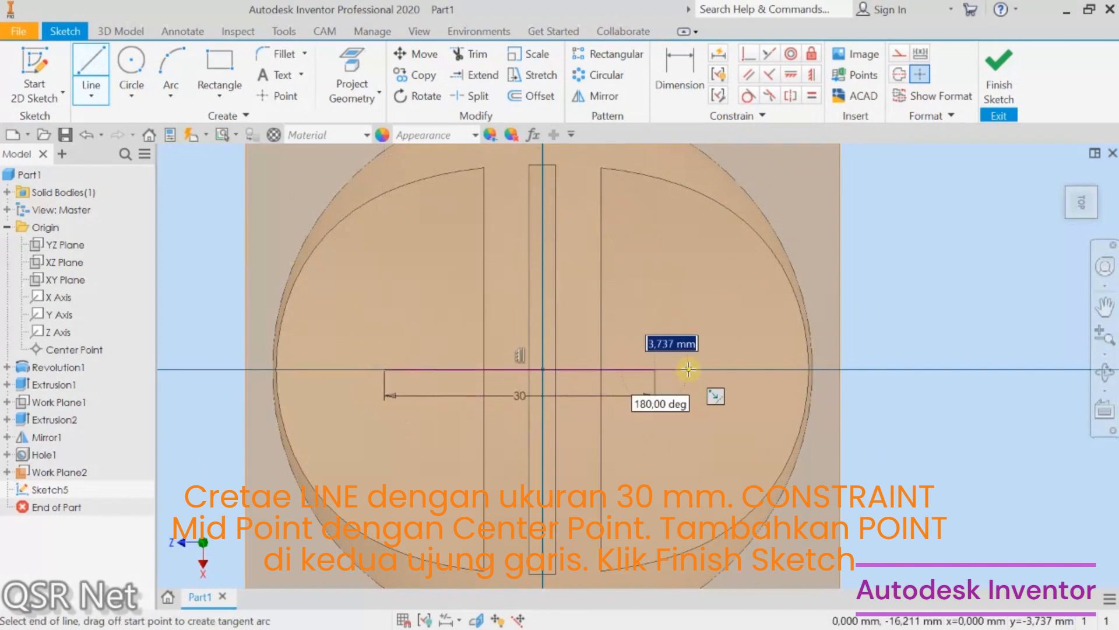
# Step: Apply a midpoint constraint between the line and the sketch's center point
pyautogui.click(749, 52)
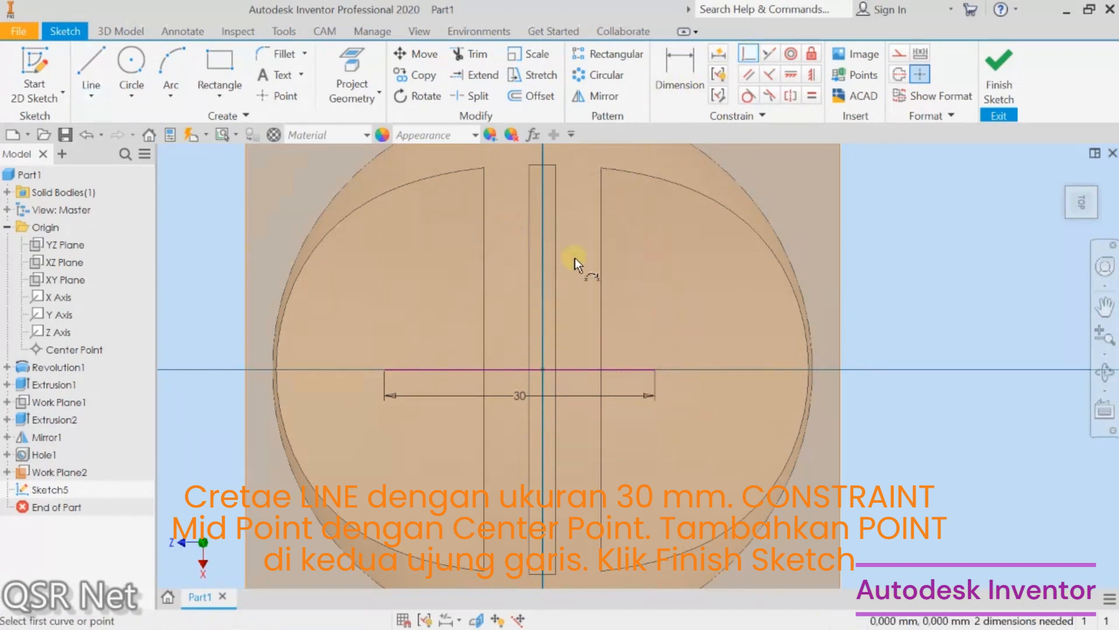
pyautogui.click(521, 370)
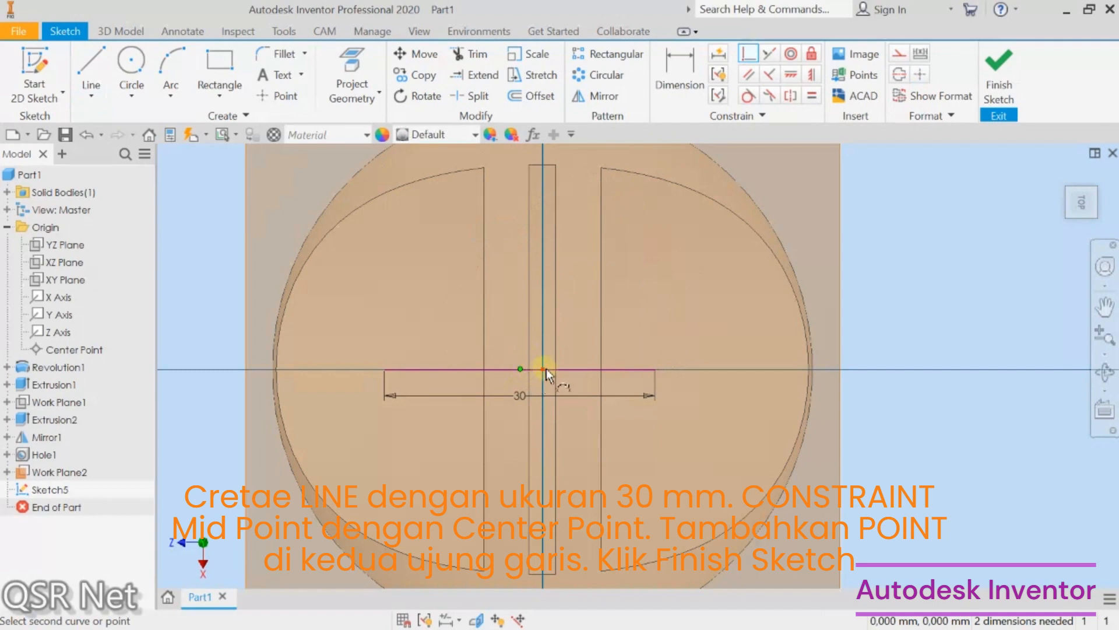
pyautogui.click(546, 369)
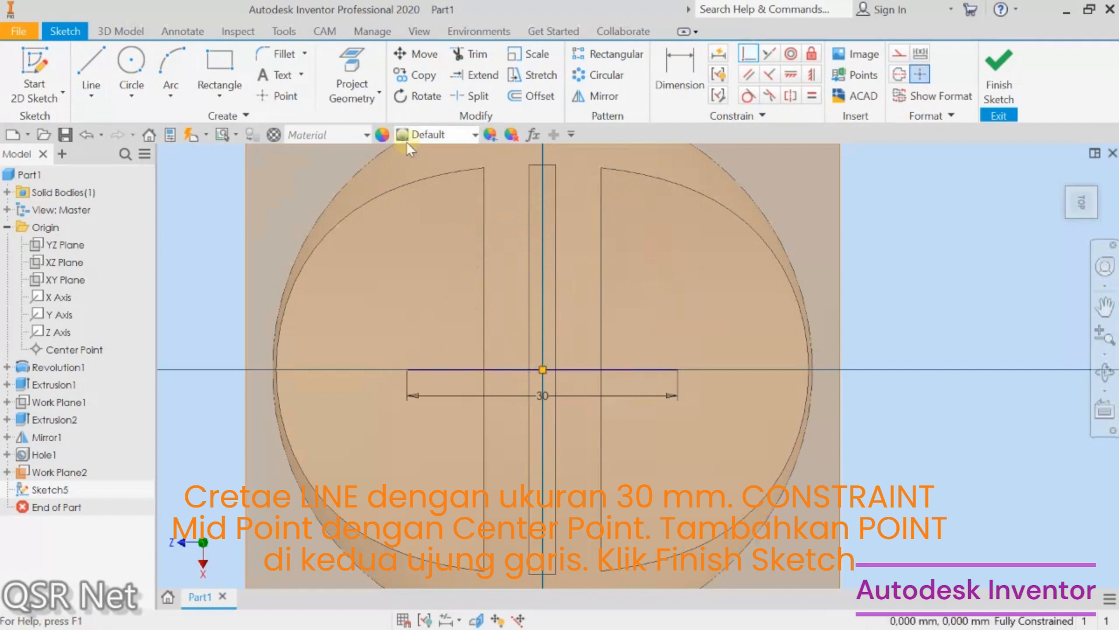
# Step: Place sketch points at both ends of the 30 mm line and finish the sketch
pyautogui.click(283, 97)
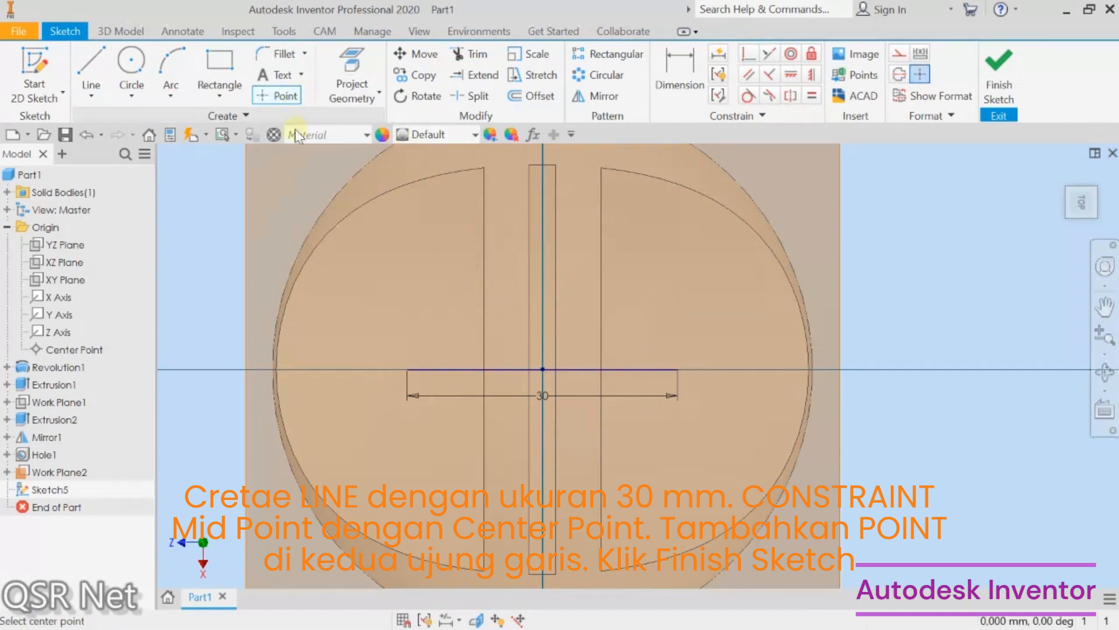
pyautogui.click(408, 369)
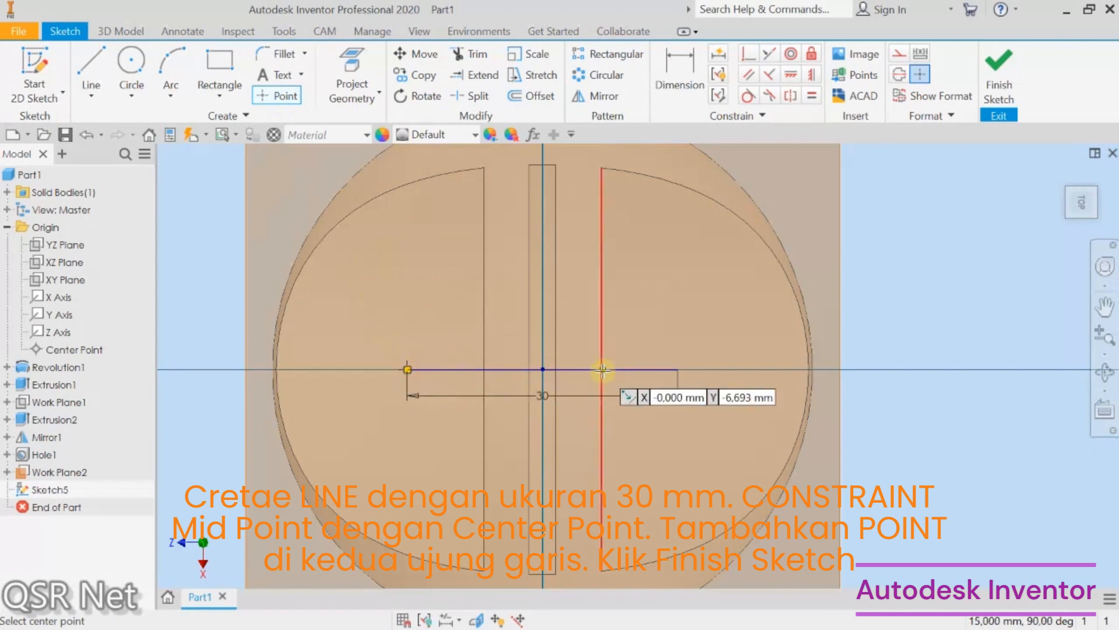
pyautogui.click(677, 369)
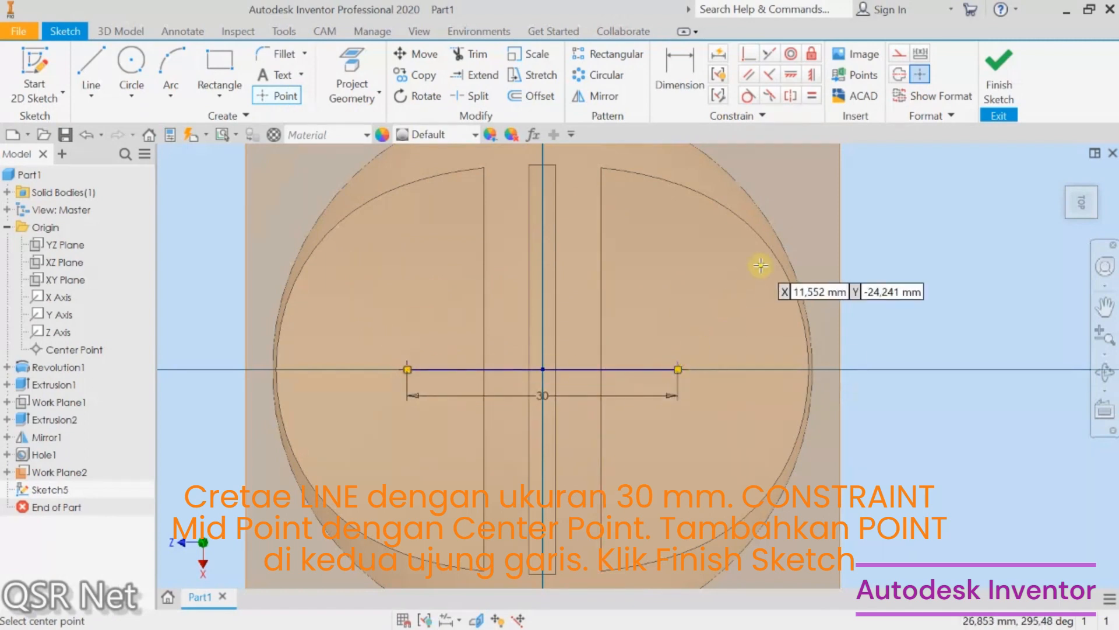
pyautogui.click(998, 79)
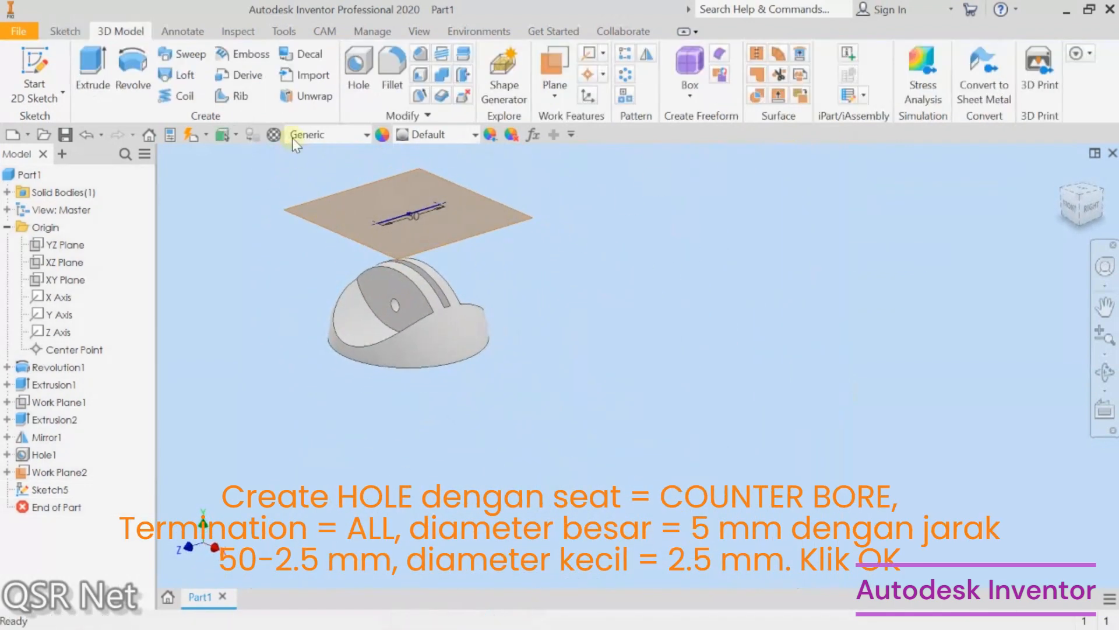
# Step: Create counterbore holes through all at the points: 2.5 mm hole, 5 mm counterbore diameter, counterbore depth 50-2.5 mm
pyautogui.click(355, 69)
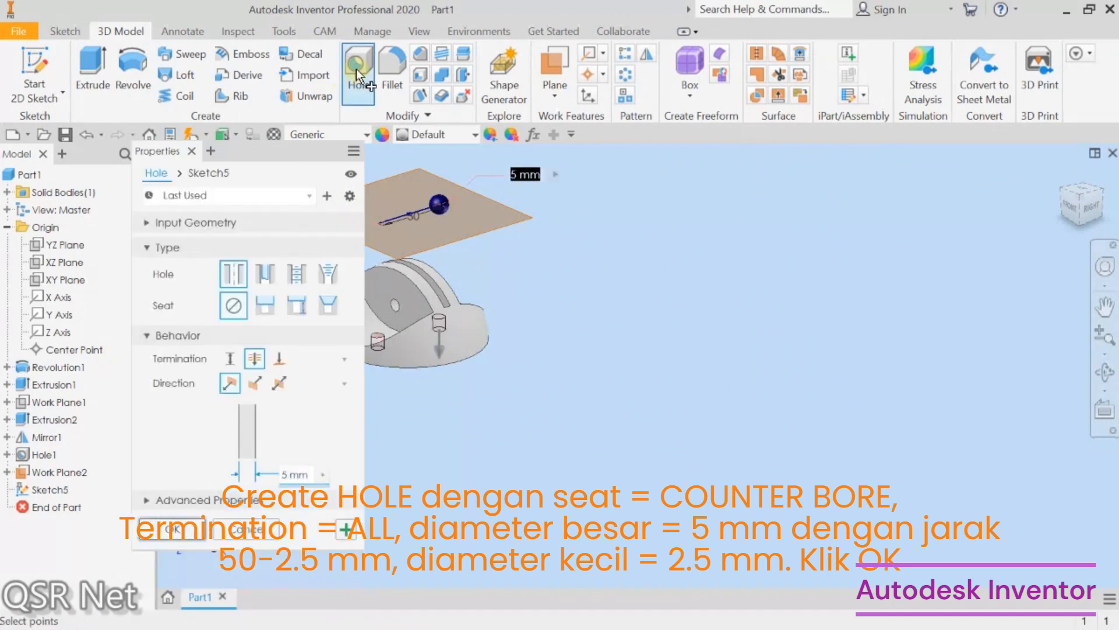
pyautogui.click(263, 306)
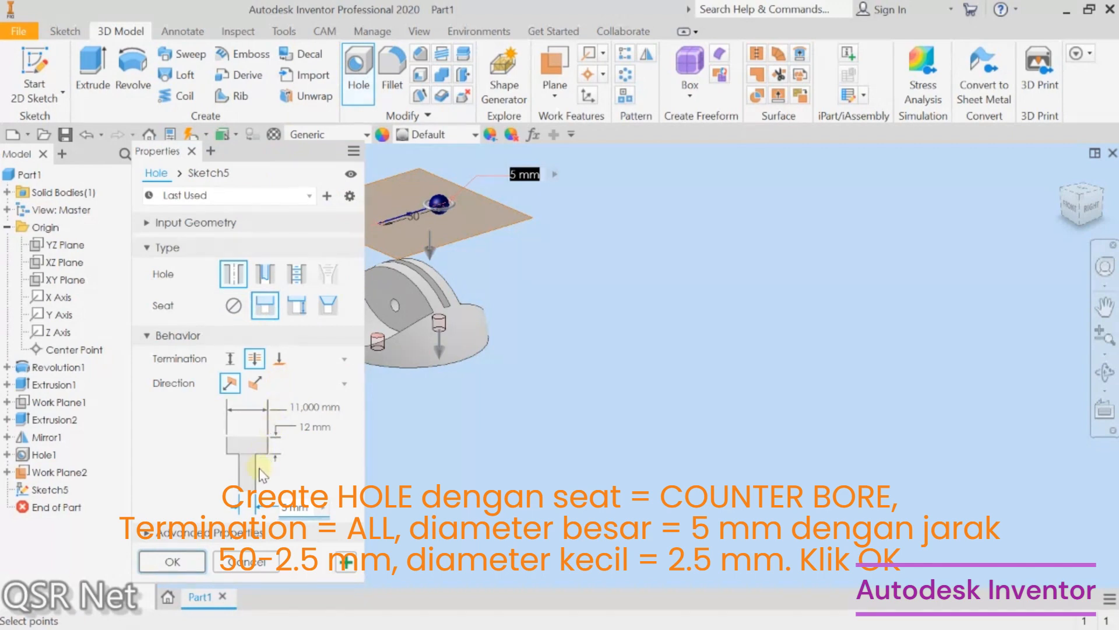
pyautogui.click(286, 506)
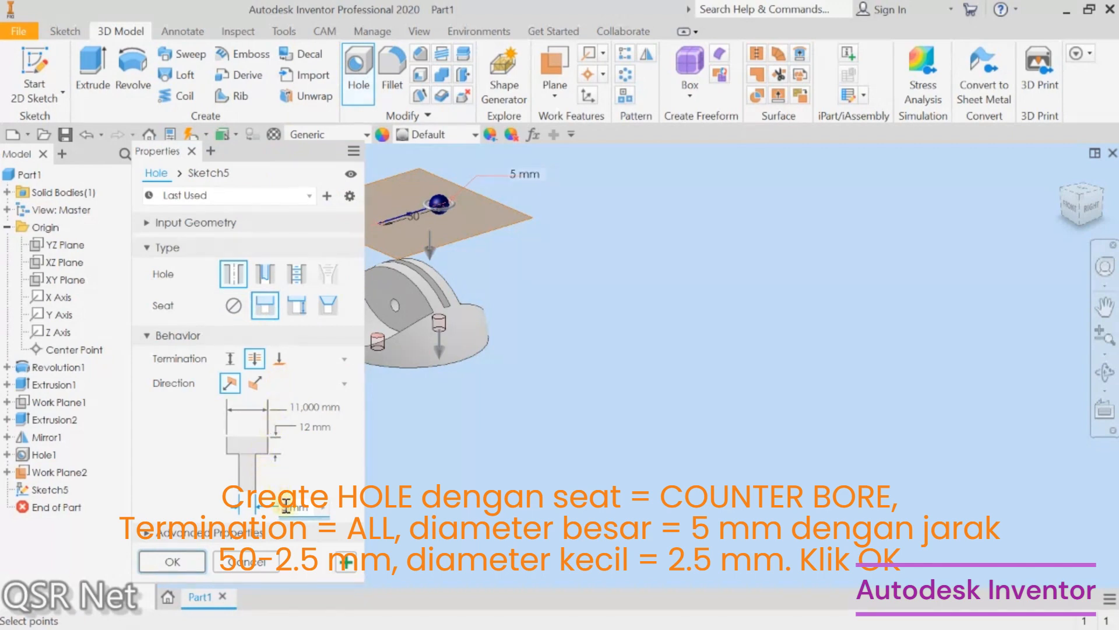
pyautogui.write('2.5')
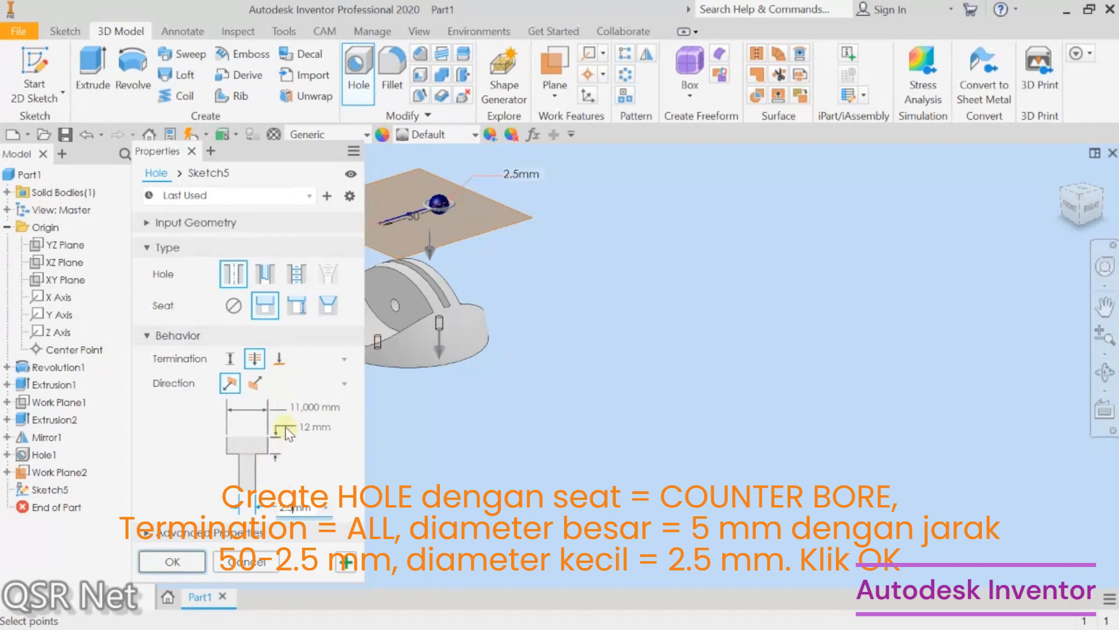
pyautogui.click(304, 403)
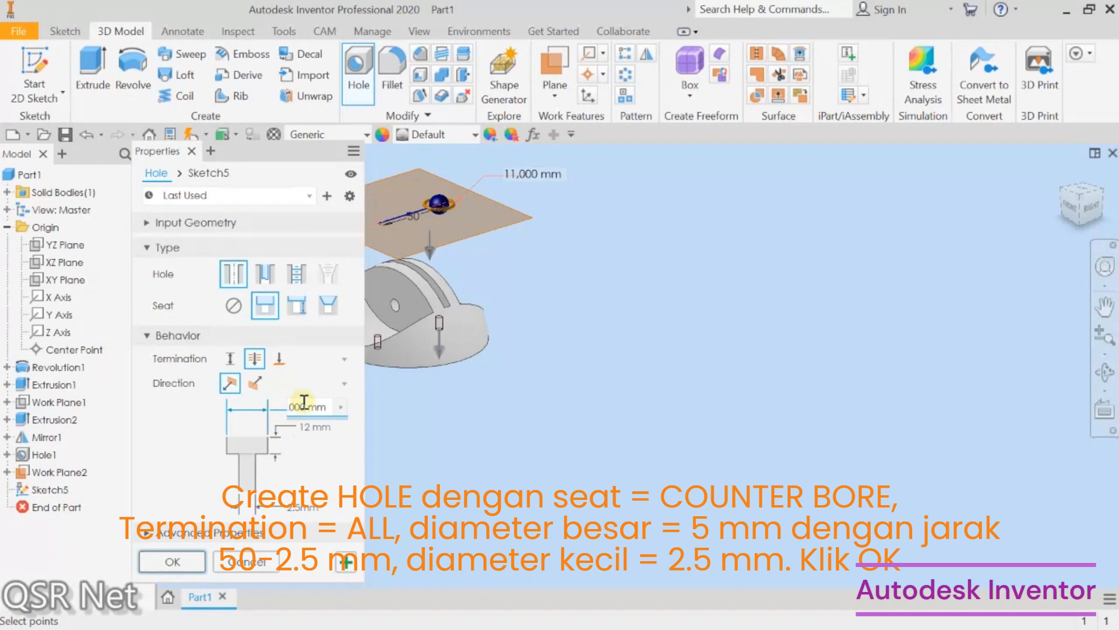
pyautogui.write('5mm')
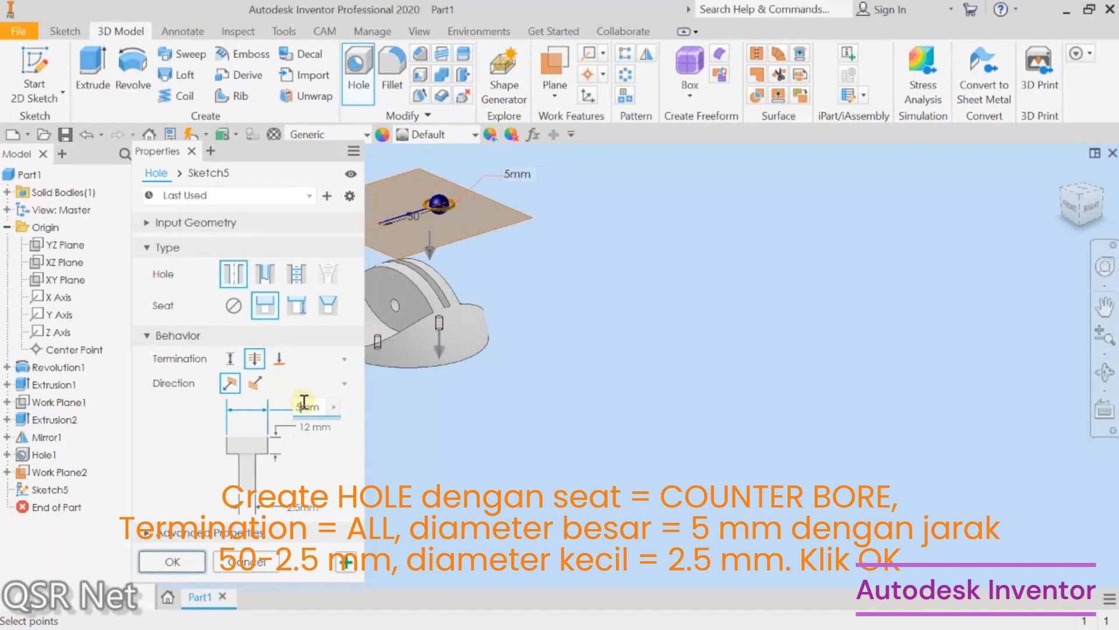
pyautogui.click(303, 429)
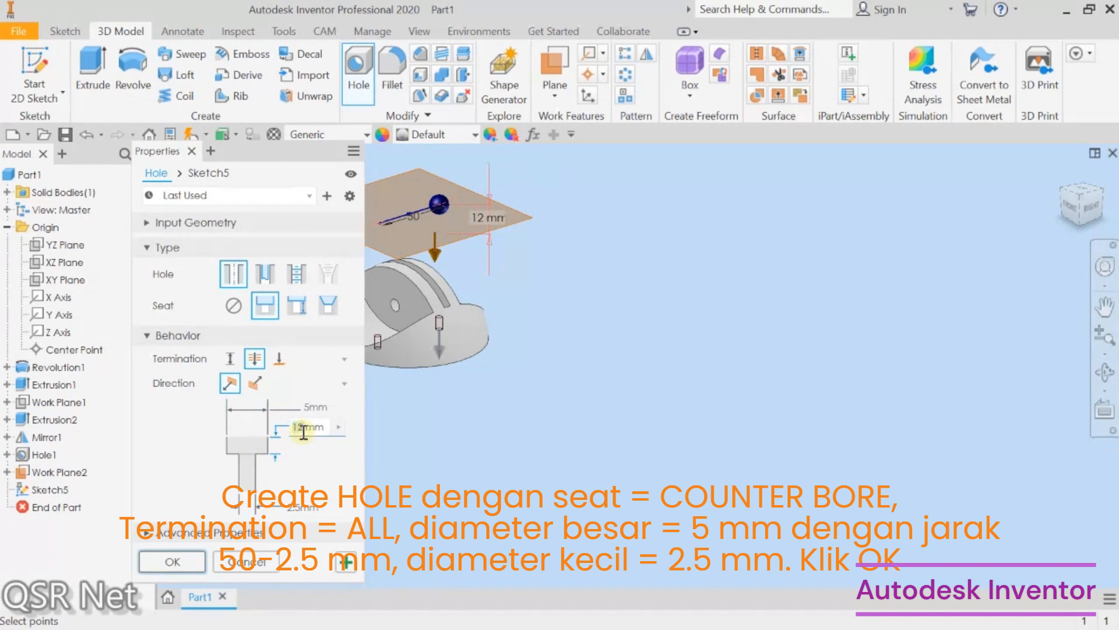
pyautogui.write('50')
pyautogui.write('-2')
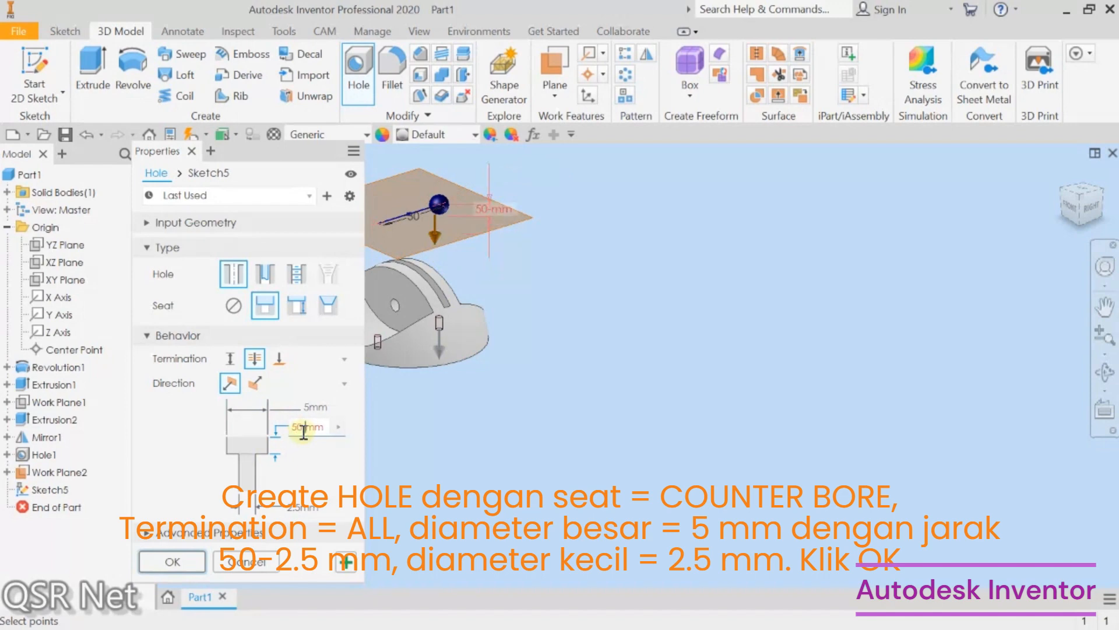
pyautogui.write('.5')
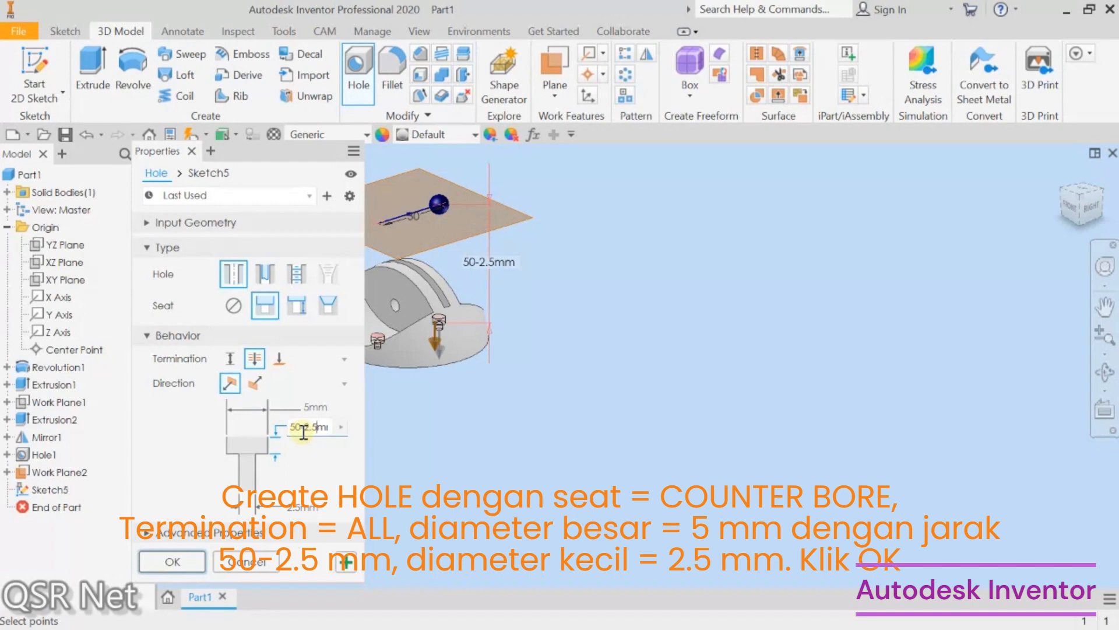
pyautogui.click(172, 562)
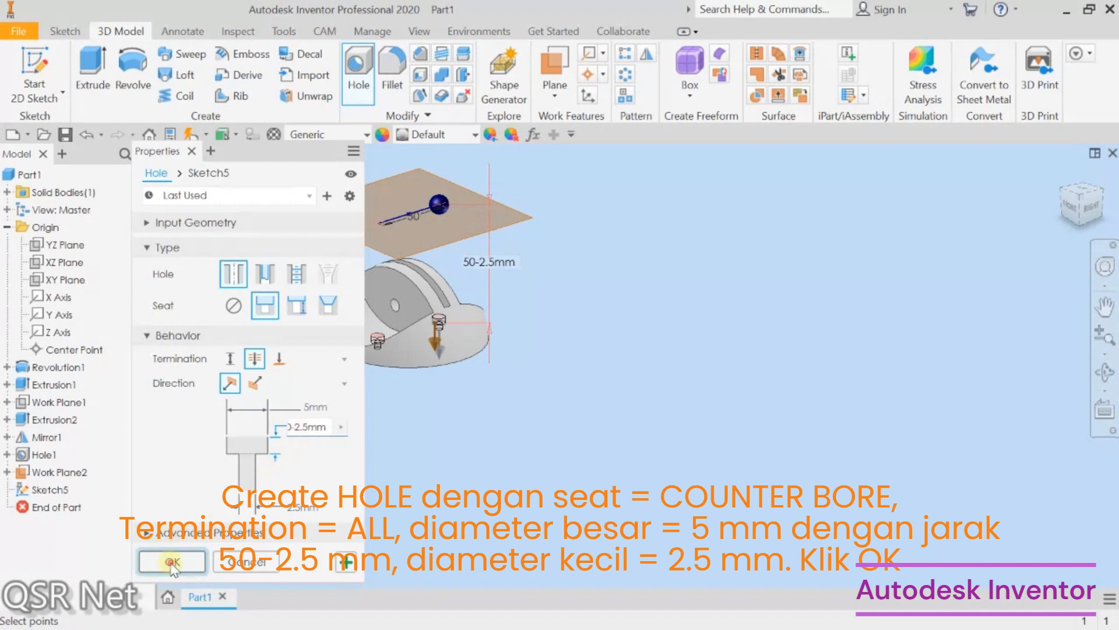
# Step: Hide the offset work plane by turning off its visibility
pyautogui.rightClick(500, 225)
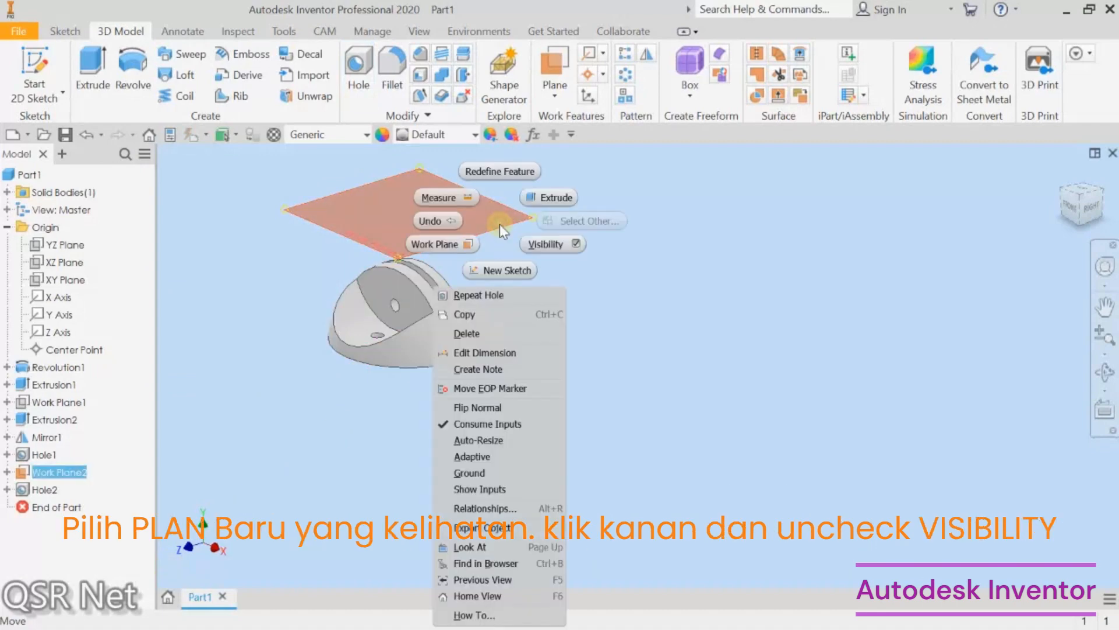
pyautogui.click(537, 242)
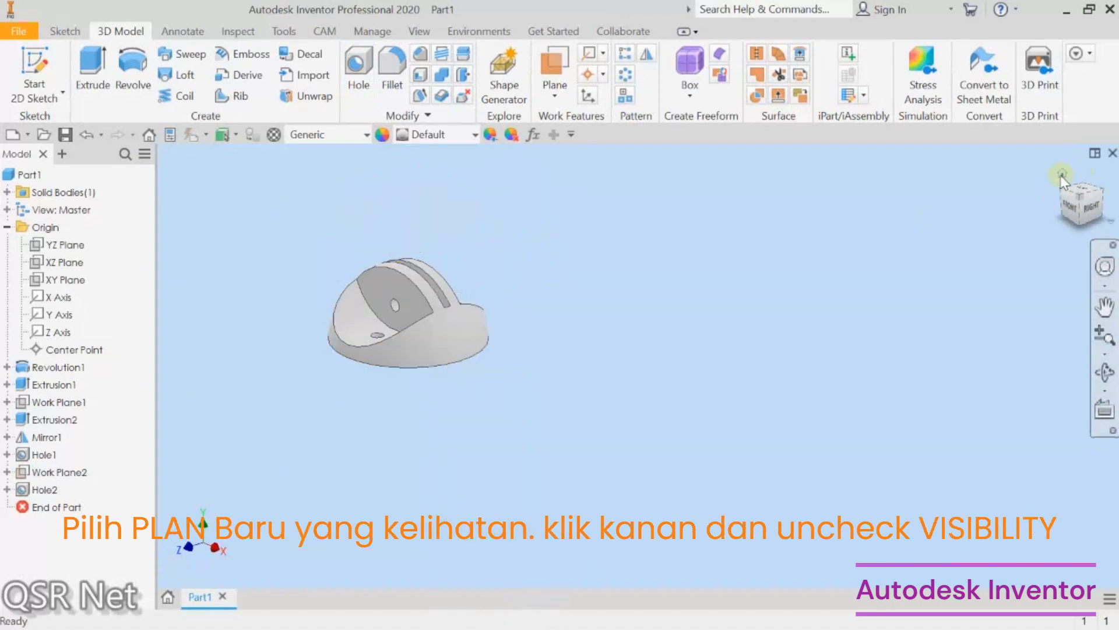
# Step: Orbit around the finished part and inspect it from the front, top and home views
pyautogui.click(1064, 173)
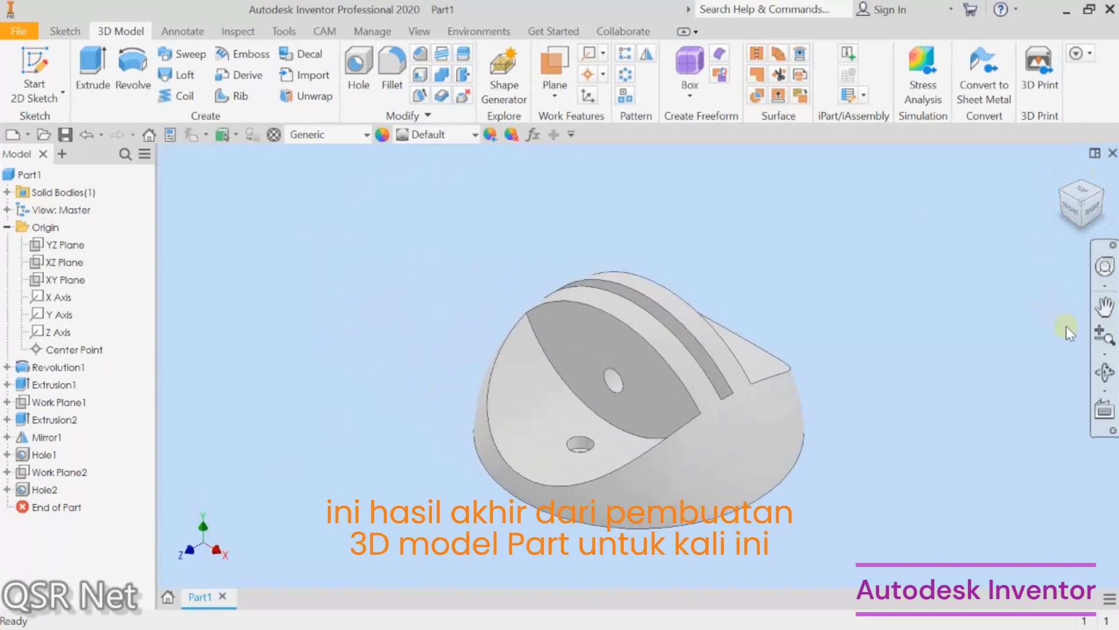
pyautogui.click(1107, 372)
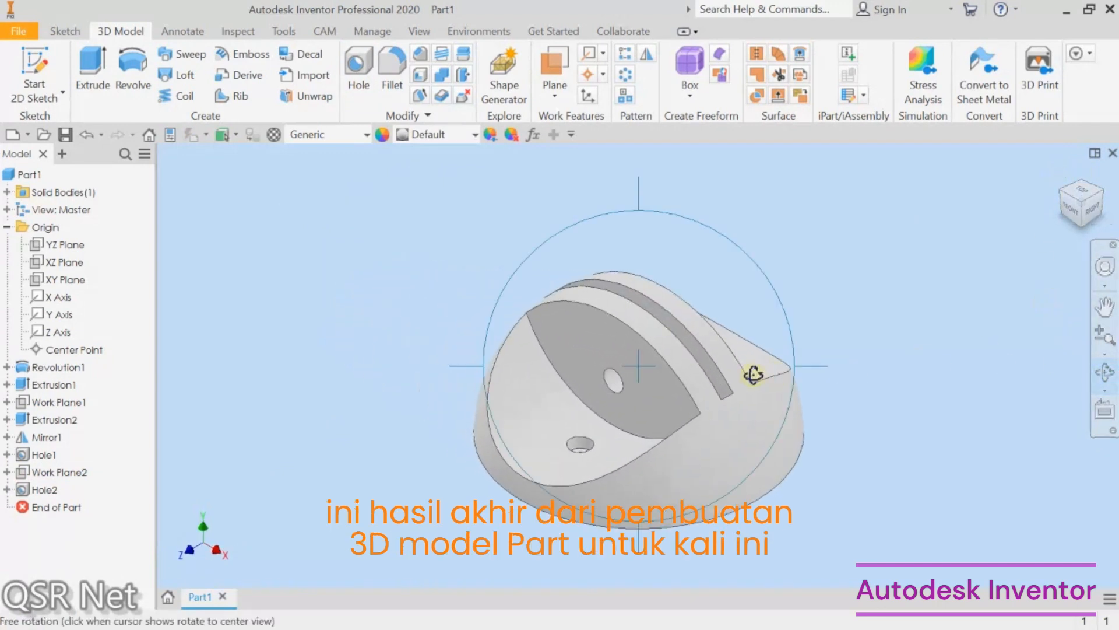
pyautogui.moveTo(744, 375); pyautogui.dragTo(707, 435)
pyautogui.moveTo(667, 450); pyautogui.dragTo(717, 251)
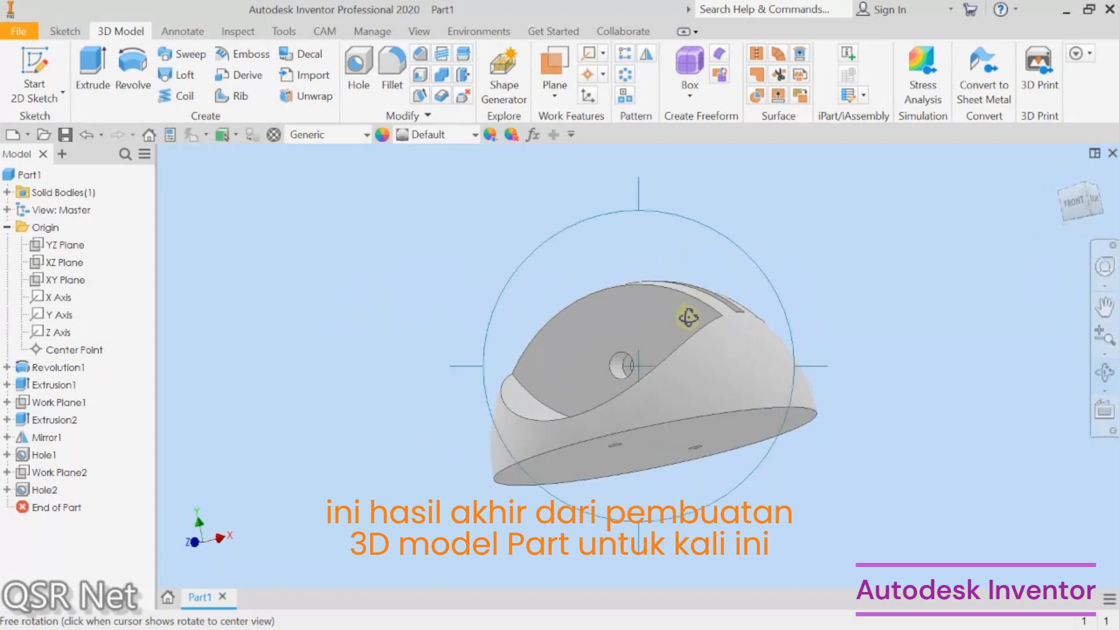
pyautogui.moveTo(691, 312); pyautogui.dragTo(728, 396)
pyautogui.rightClick(727, 396)
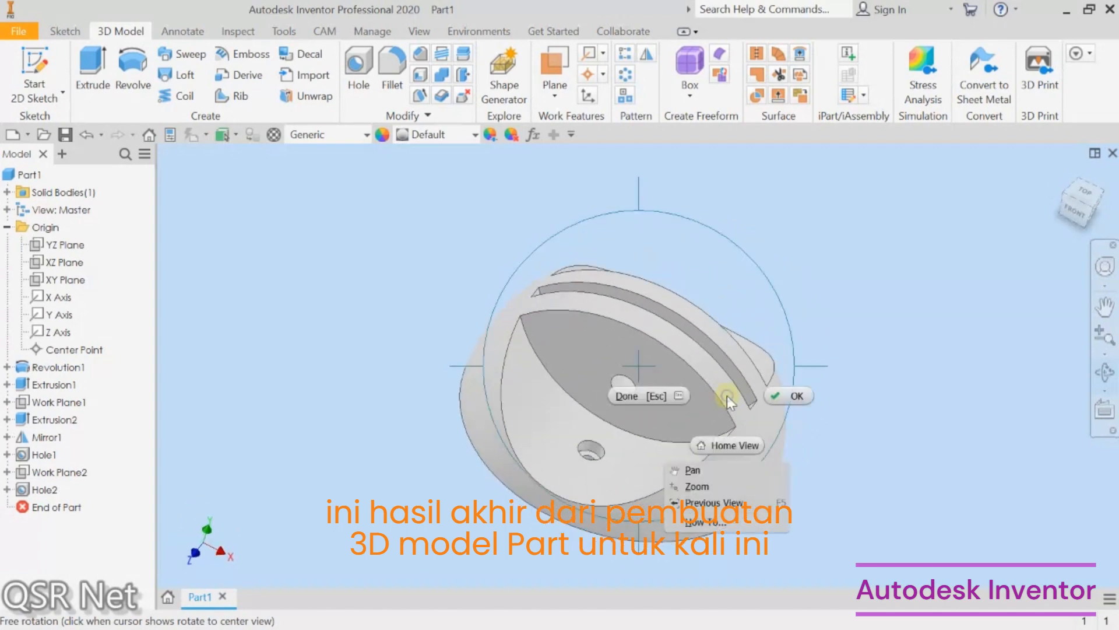
pyautogui.click(796, 393)
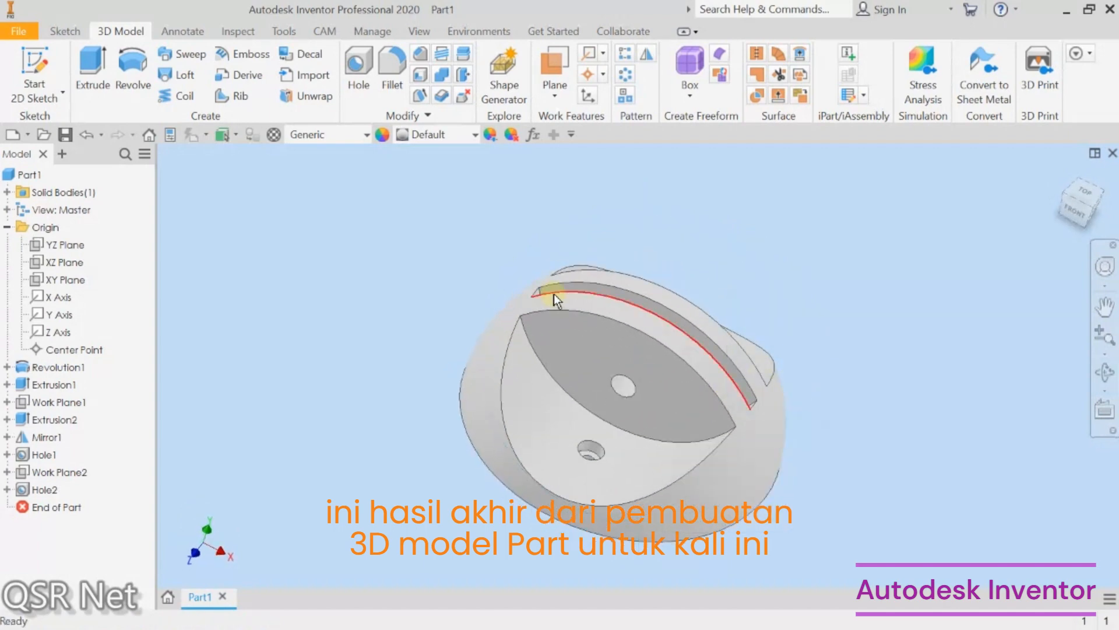
pyautogui.click(1076, 216)
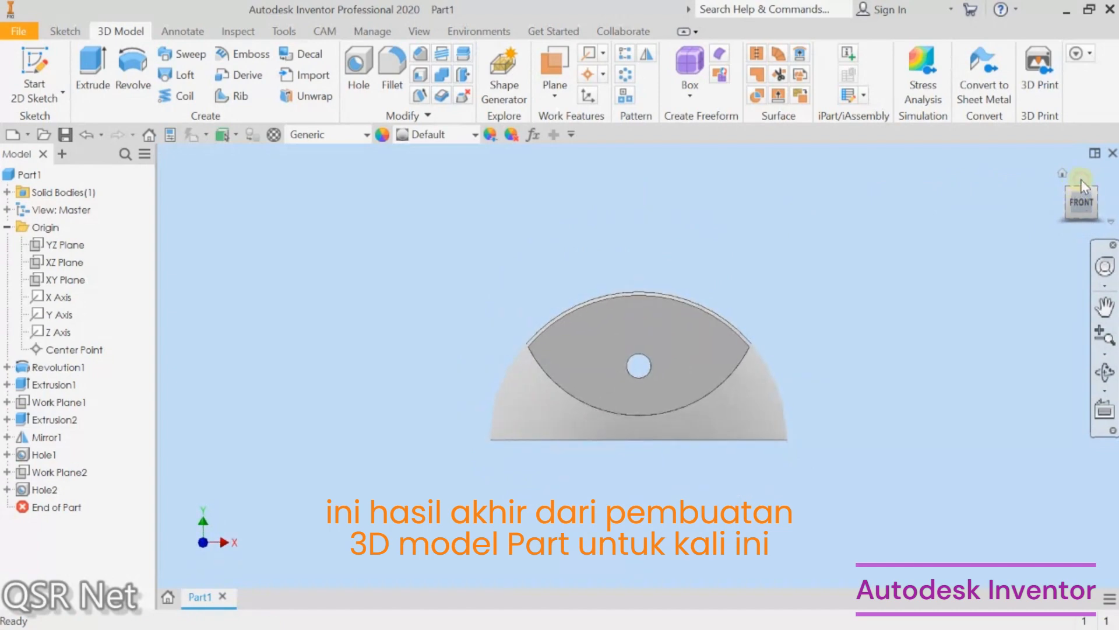
pyautogui.click(1081, 181)
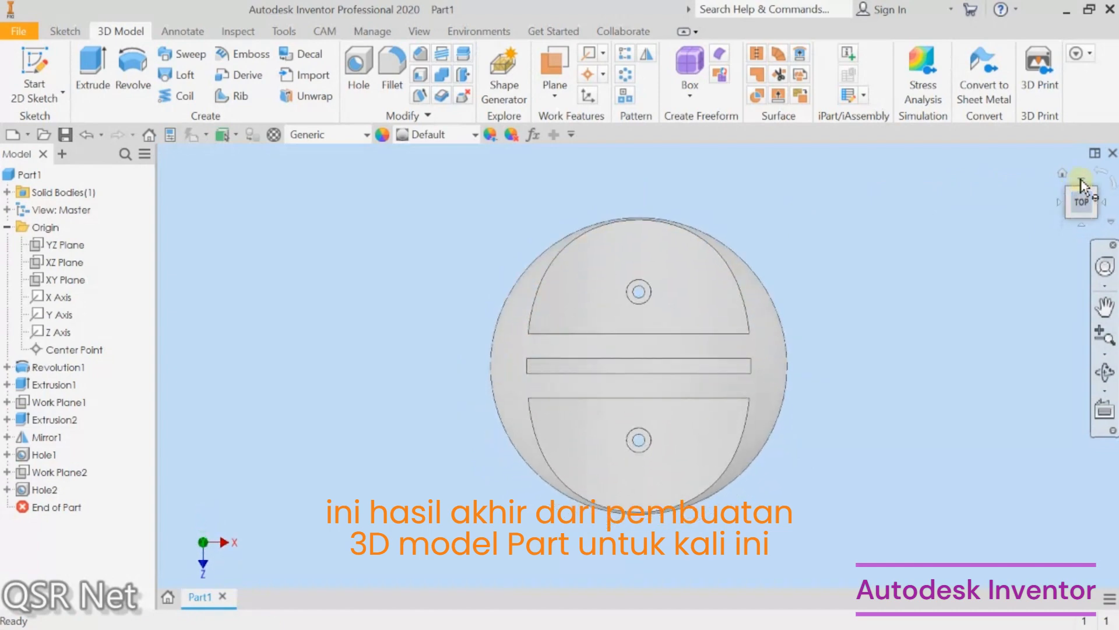
pyautogui.click(1062, 177)
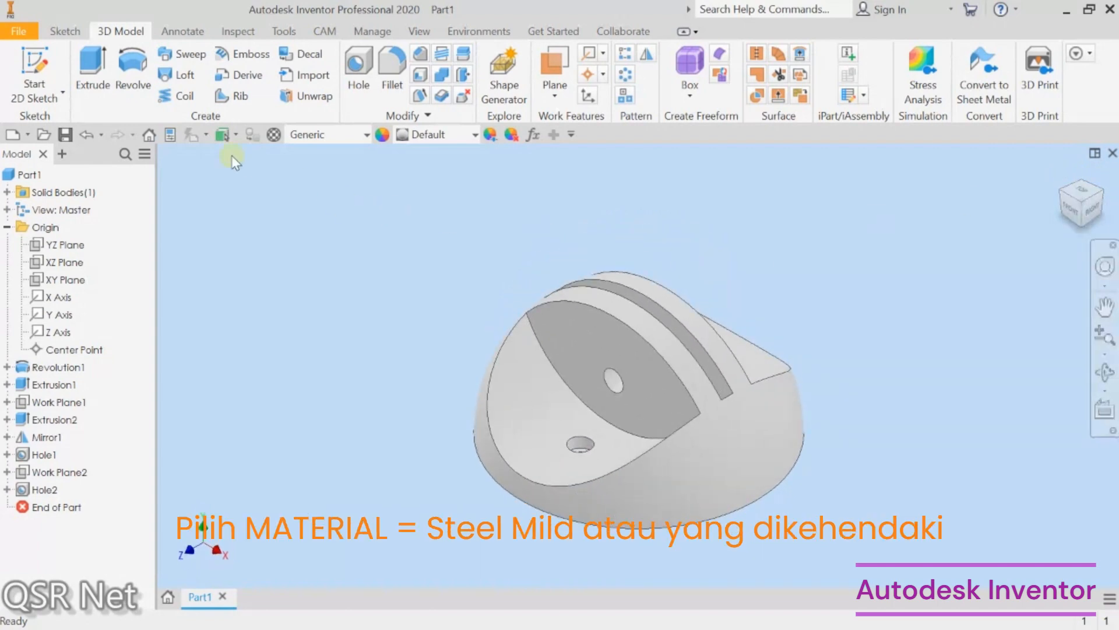
# Step: Assign the material Steel, Mild to the part
pyautogui.click(309, 135)
pyautogui.scroll(-8, 348, 304)
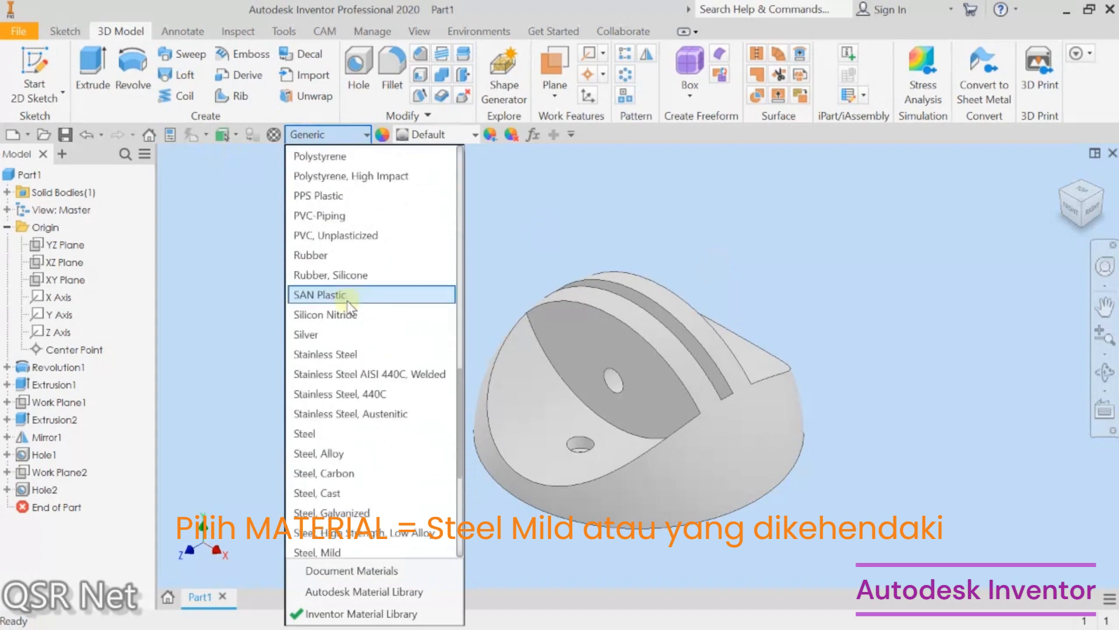
pyautogui.scroll(-5, 348, 304)
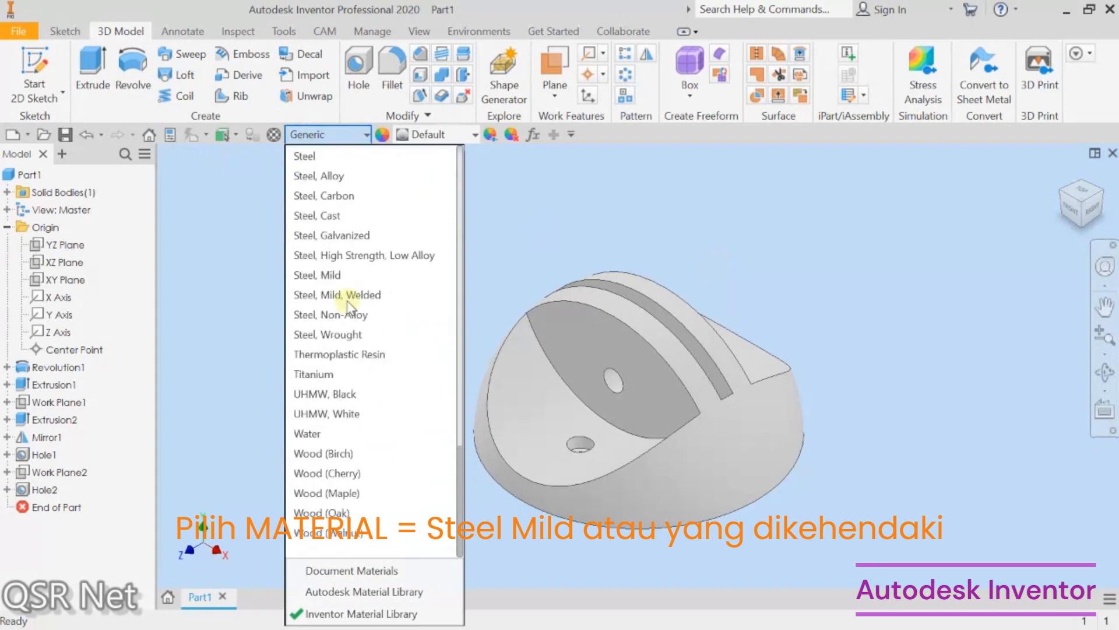
pyautogui.click(350, 275)
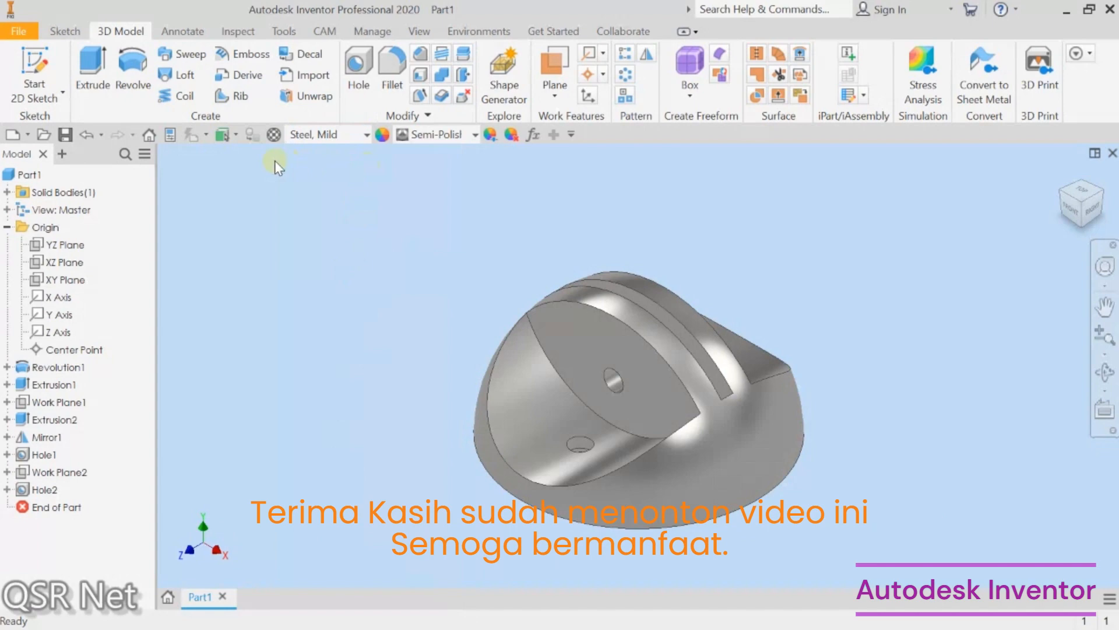
pyautogui.moveTo(655, 14)
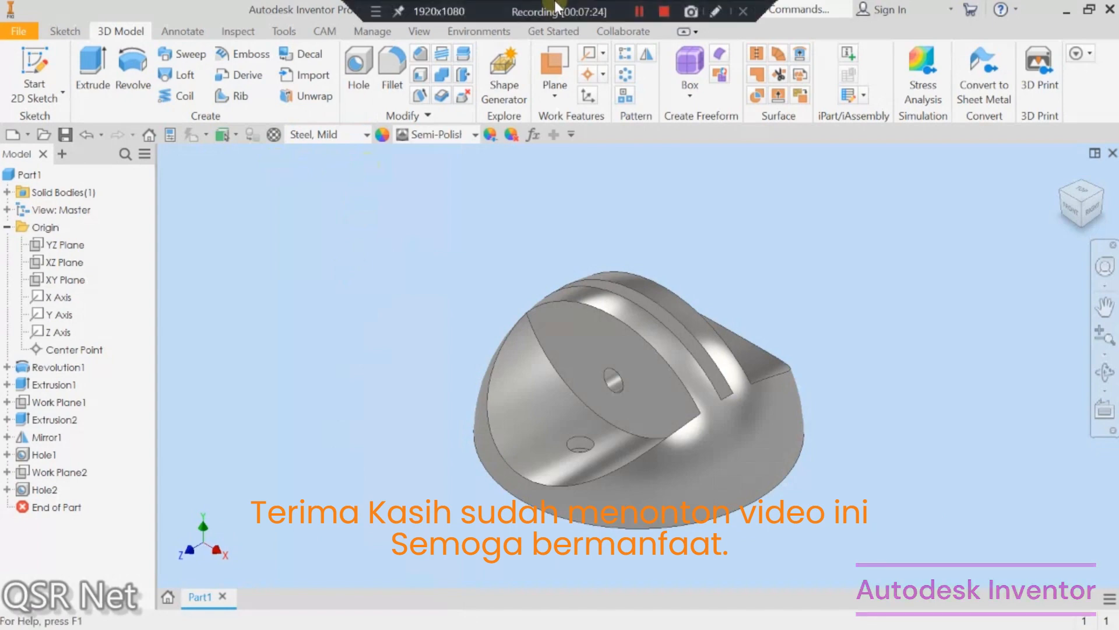